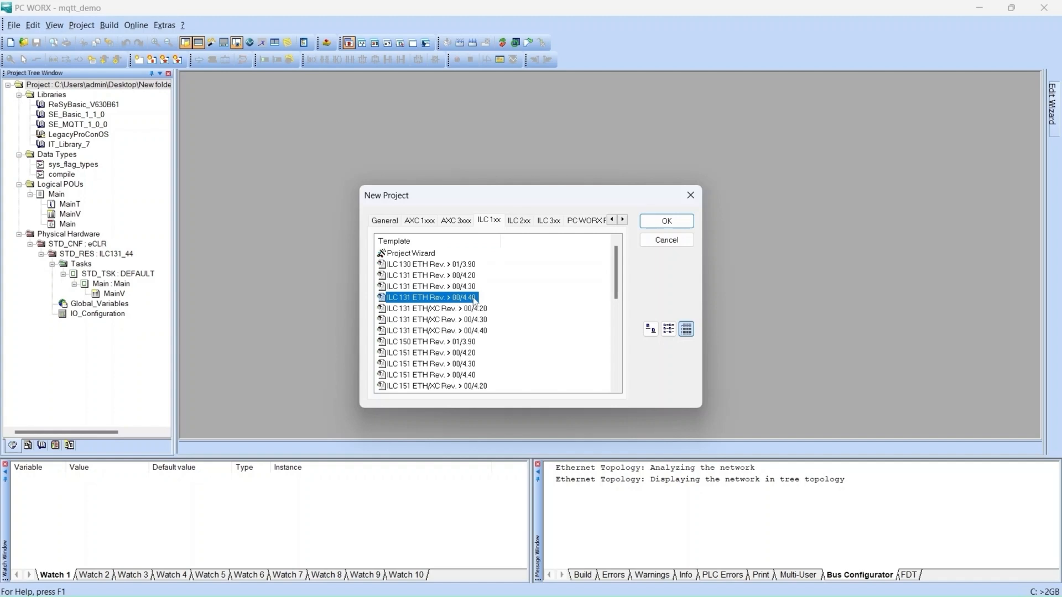
Create a new project from the ILC 131 ETH Rev. > 00/4.40 template and include the user library ReSyBasic_V630B61.mwt.
left_click(656, 221)
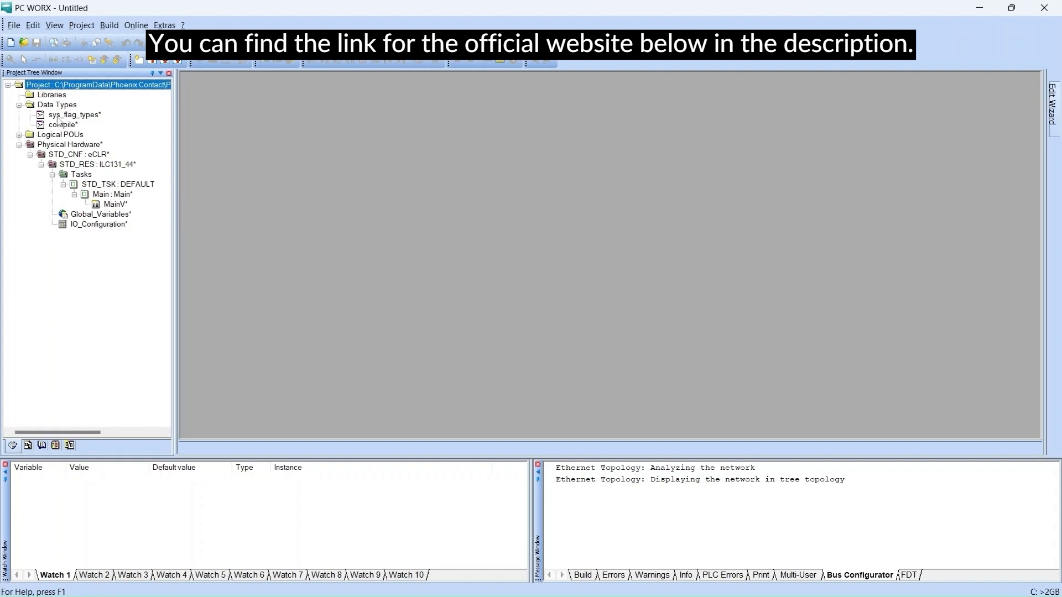
left_click(57, 98)
right_click(58, 98)
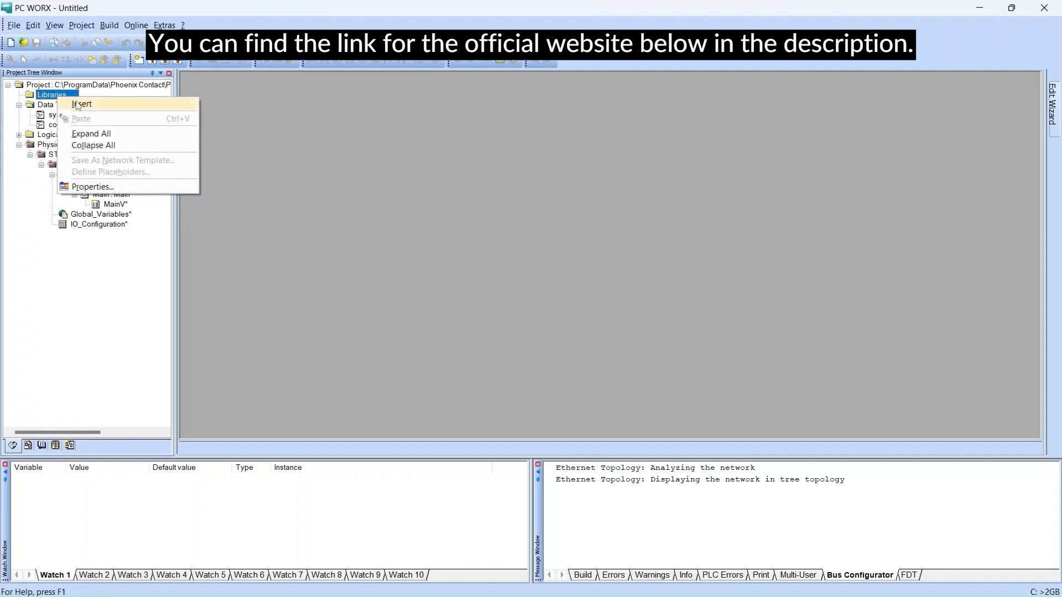
mouse_move(78, 105)
left_click(236, 104)
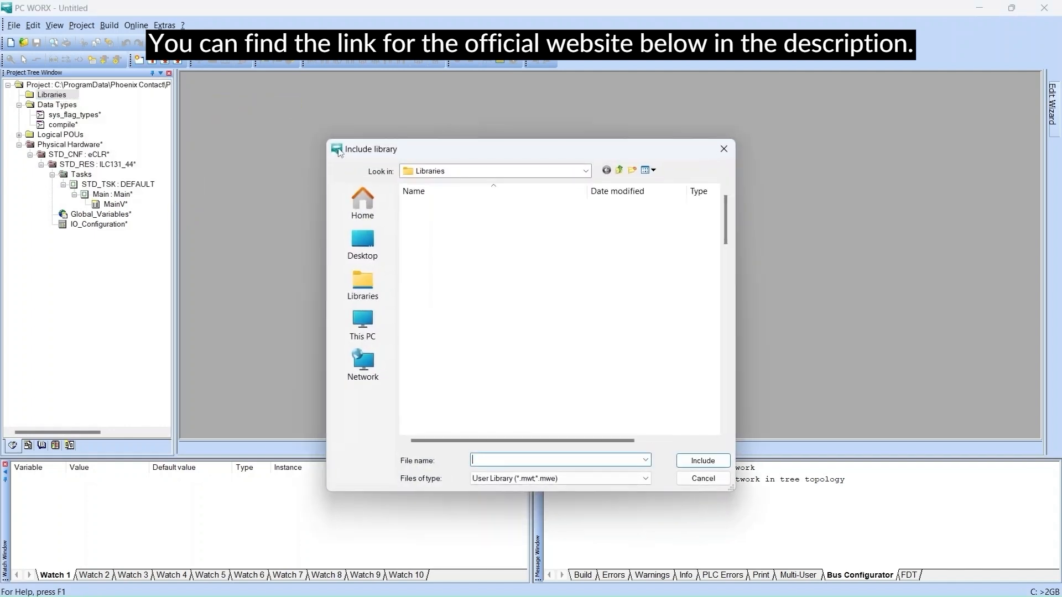
scroll(455, 313, "down", 8)
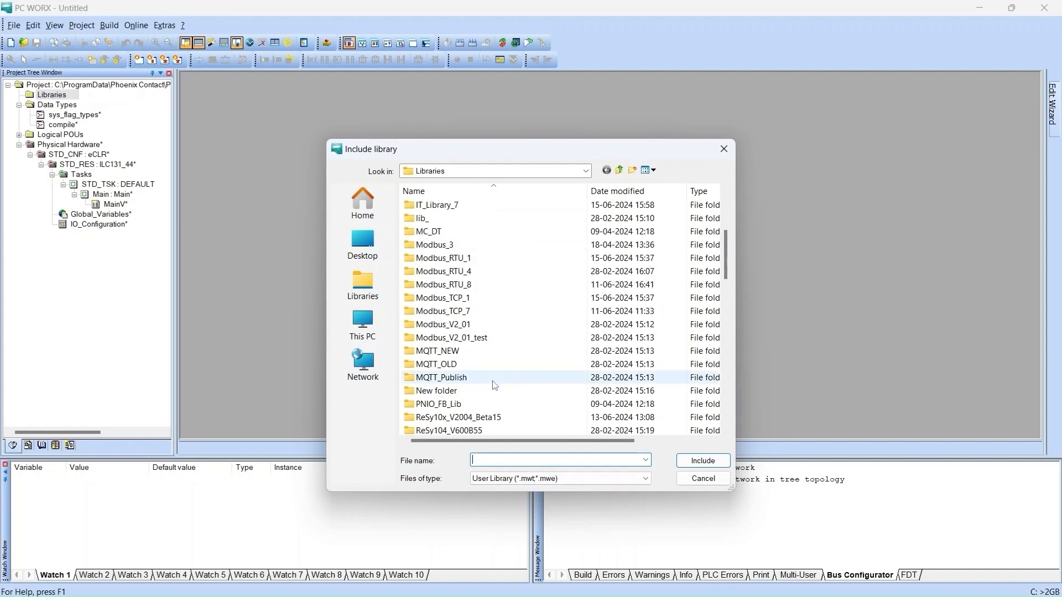
scroll(502, 398, "down", 15)
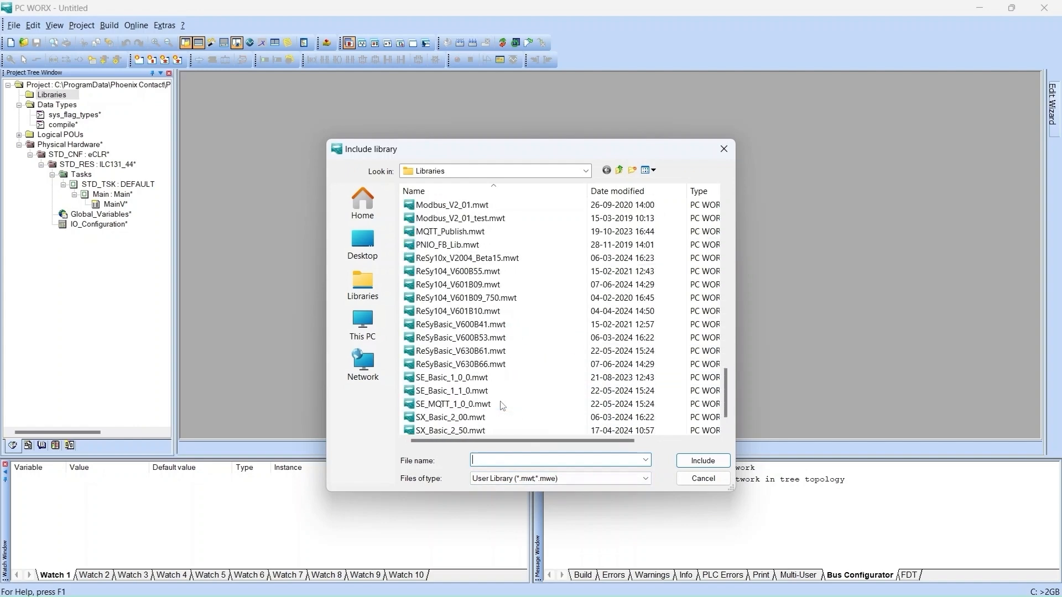
left_click(495, 351)
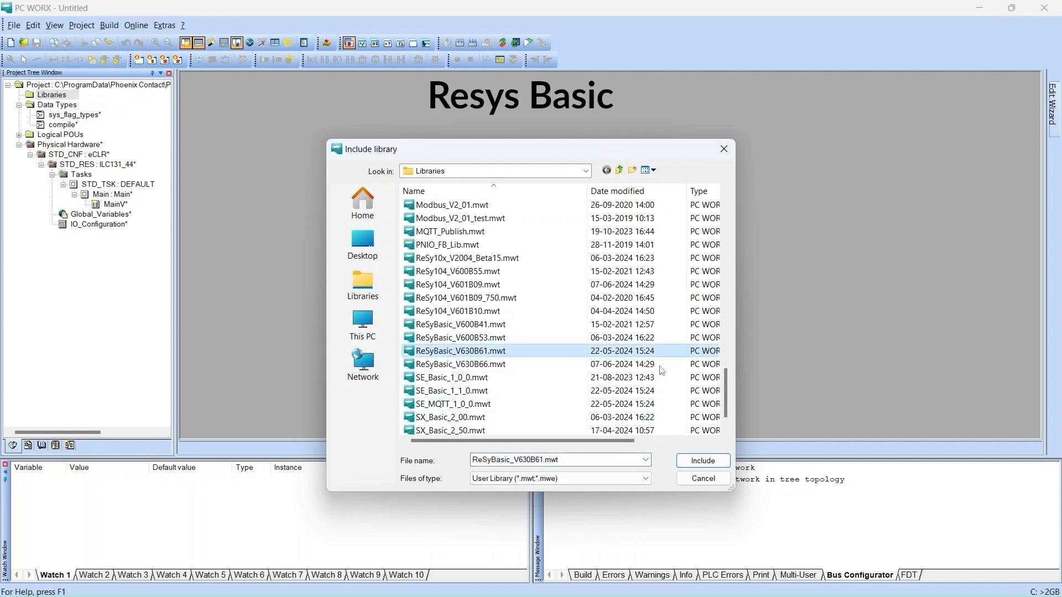
left_click(702, 462)
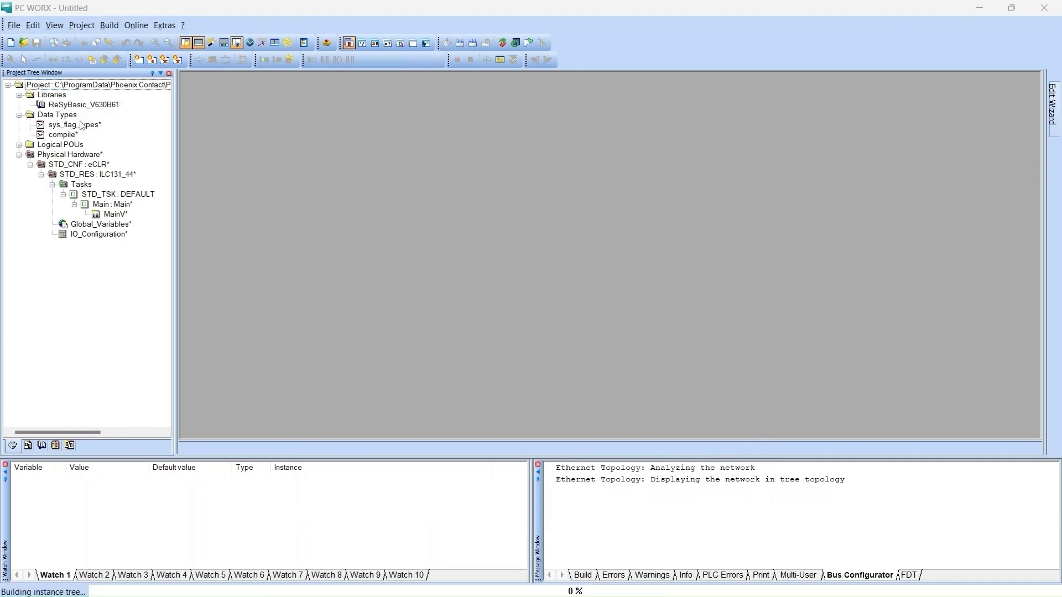
Include the user library SE_Basic_1_1_0.mwt in the project's Libraries folder.
right_click(49, 97)
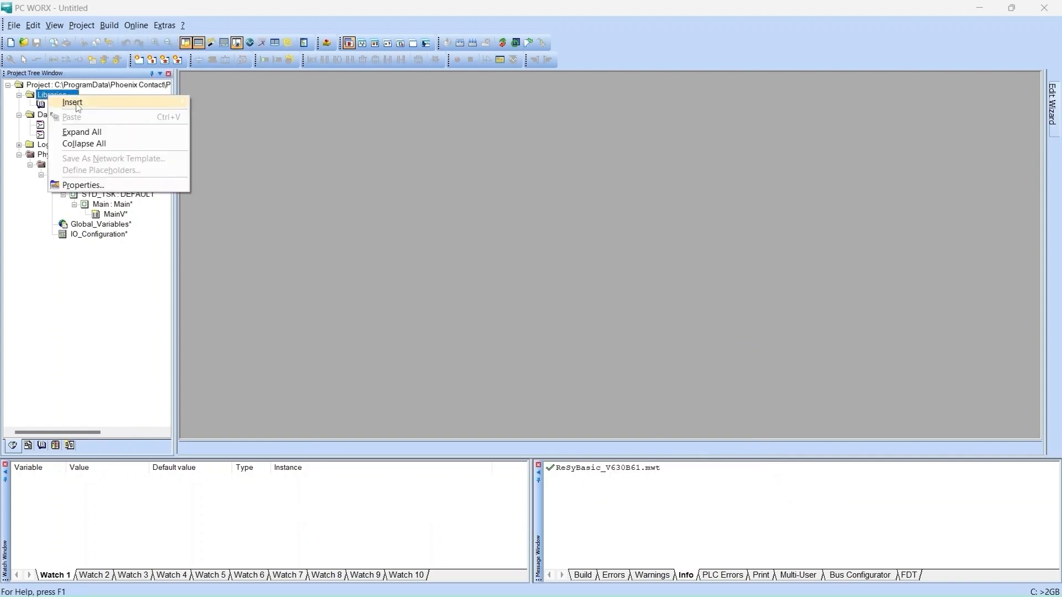
mouse_move(78, 106)
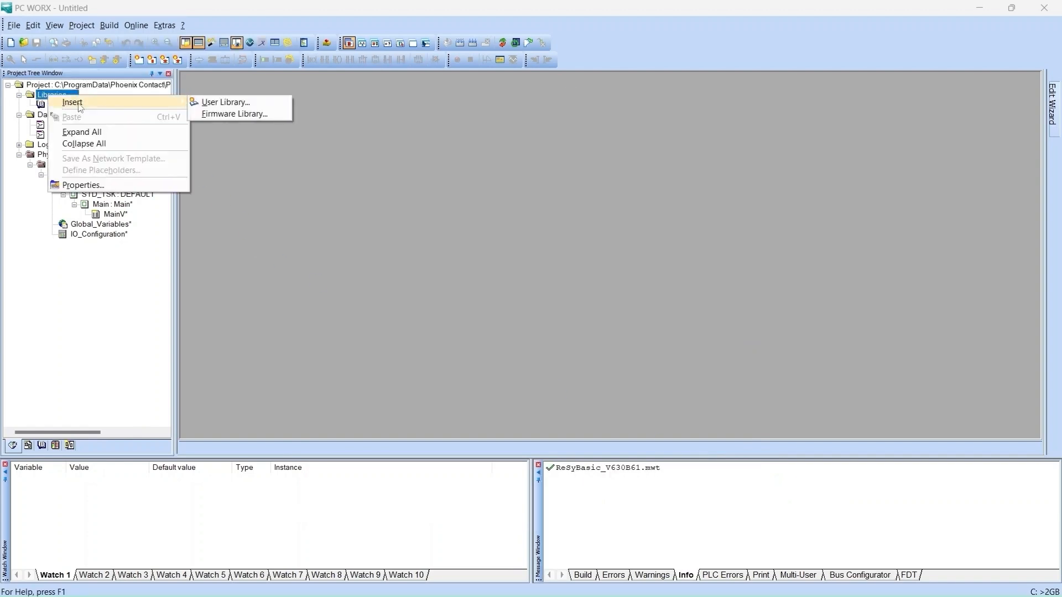
left_click(216, 104)
scroll(567, 354, "down", 10)
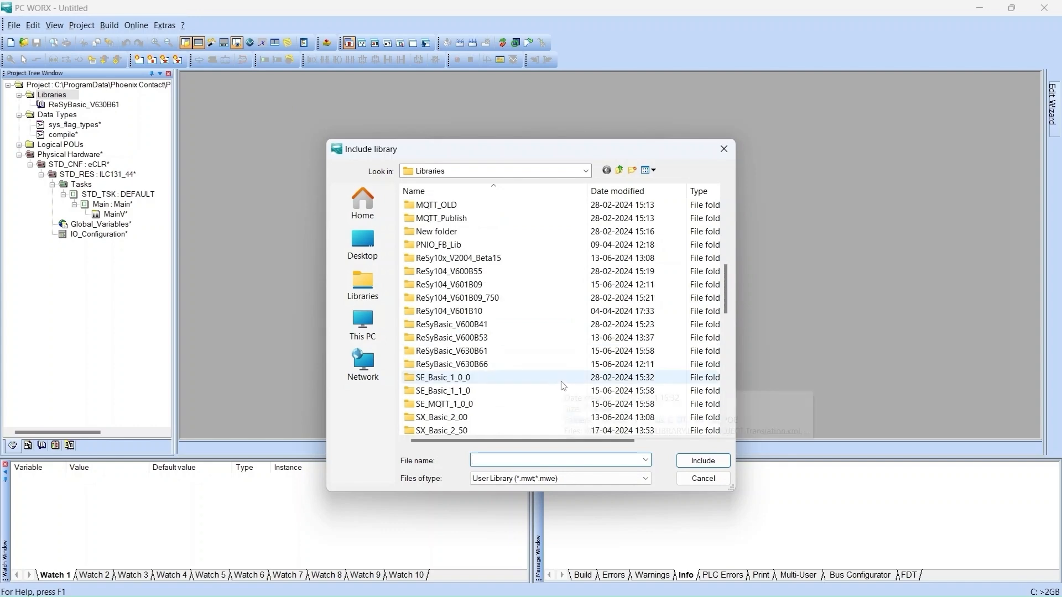
scroll(563, 386, "down", 8)
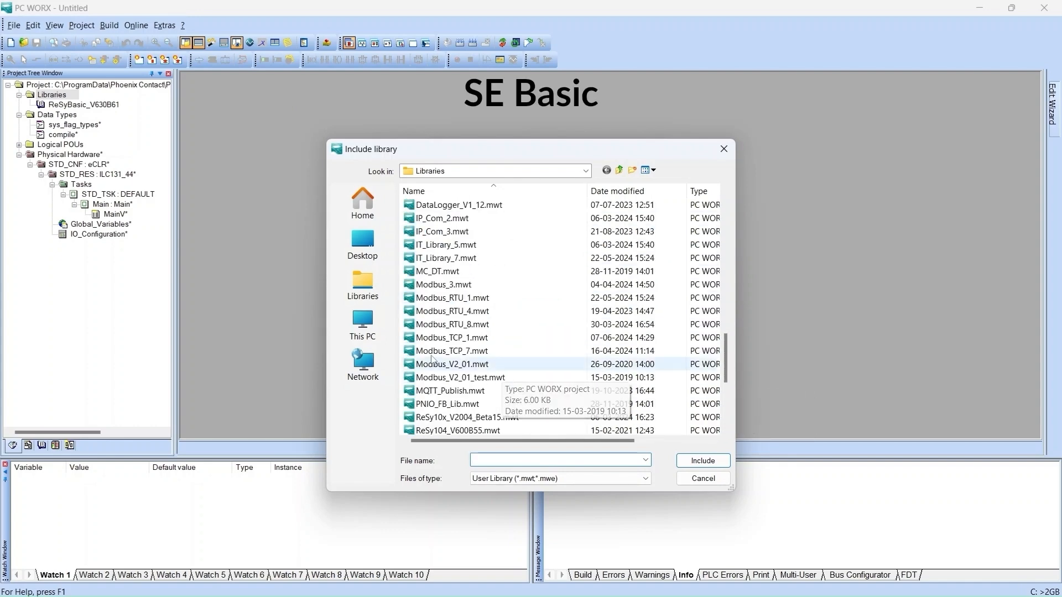
scroll(486, 419, "down", 2)
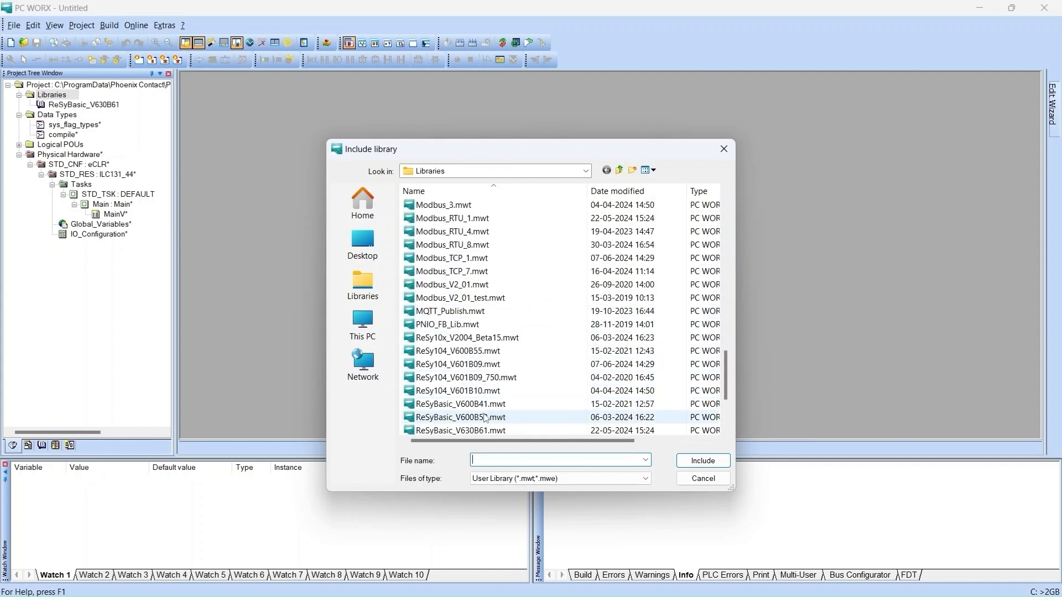
scroll(486, 419, "down", 3)
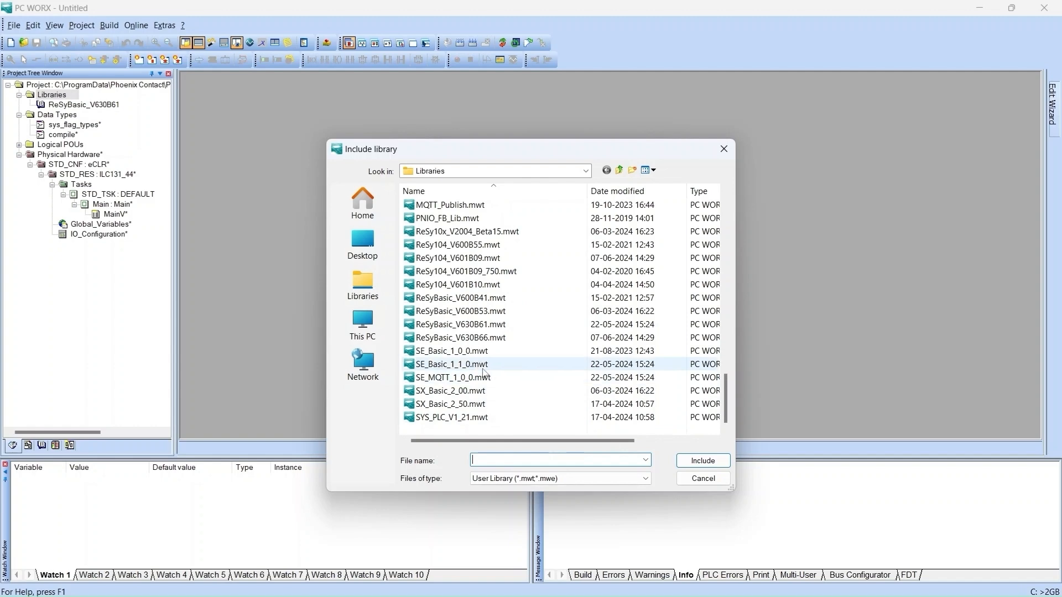
left_click(484, 365)
left_click(703, 461)
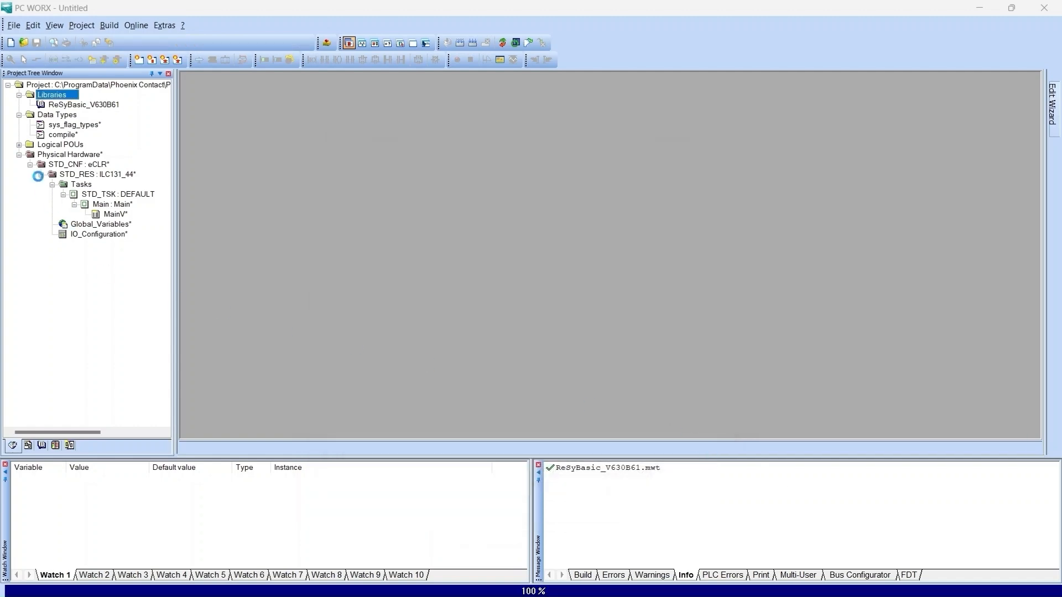
Include the user library SE_MQTT_1_0_0.mwt in the project's Libraries folder.
right_click(57, 98)
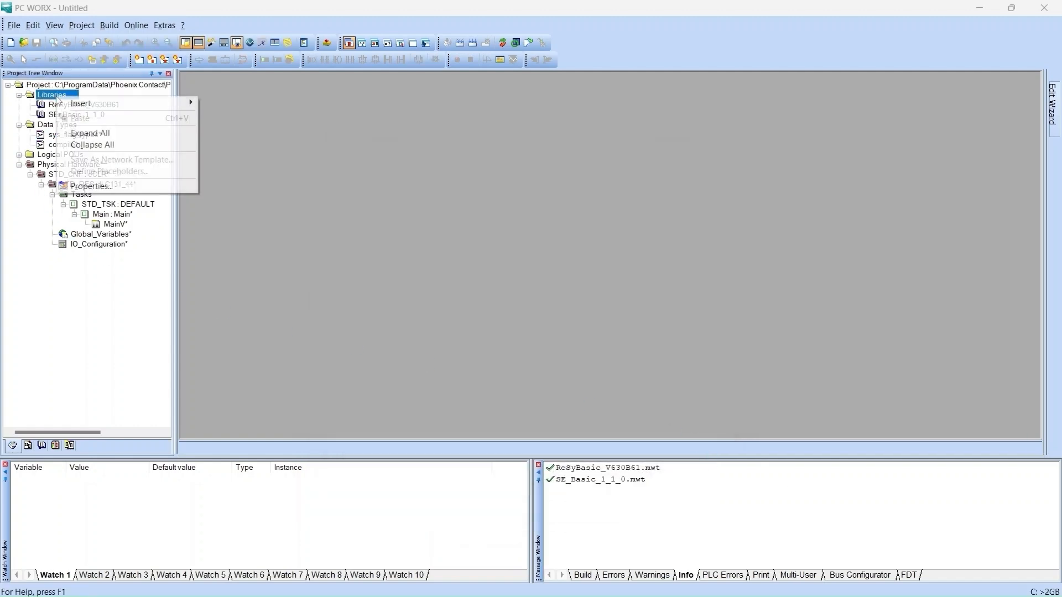
mouse_move(99, 103)
left_click(274, 104)
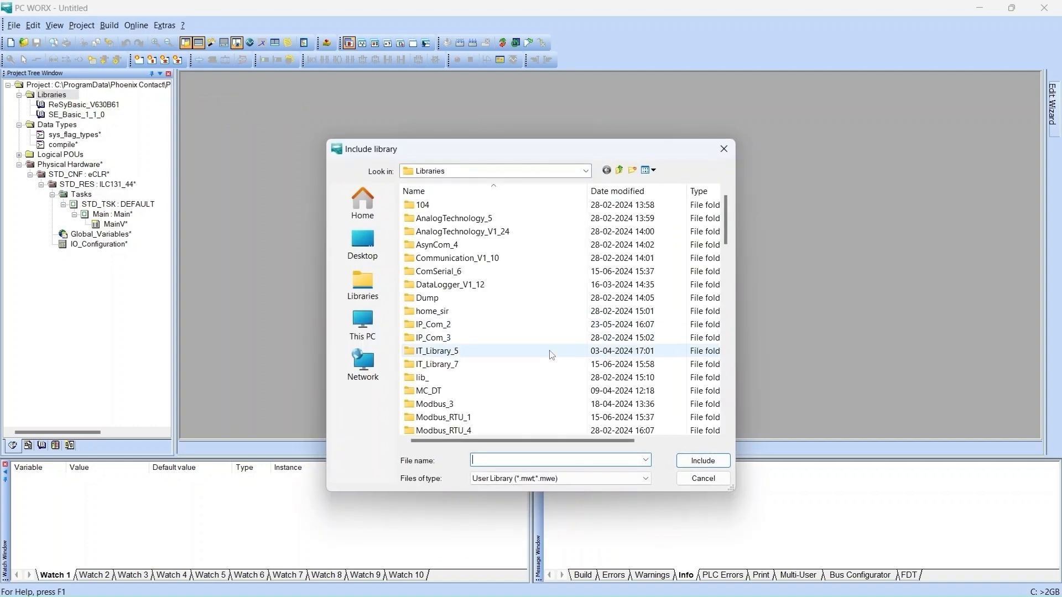
scroll(552, 355, "down", 15)
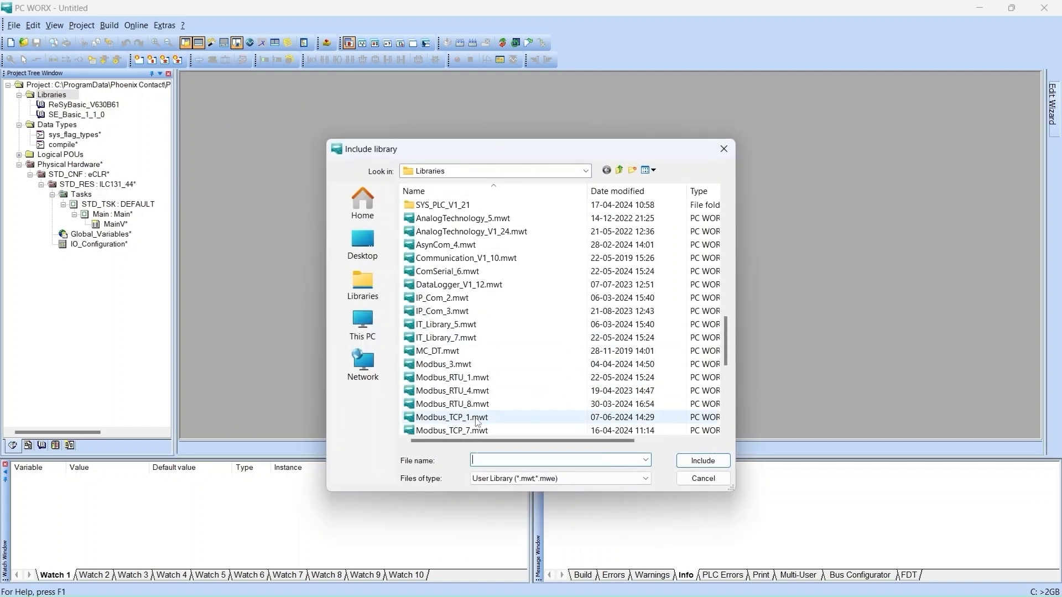
scroll(498, 423, "down", 1)
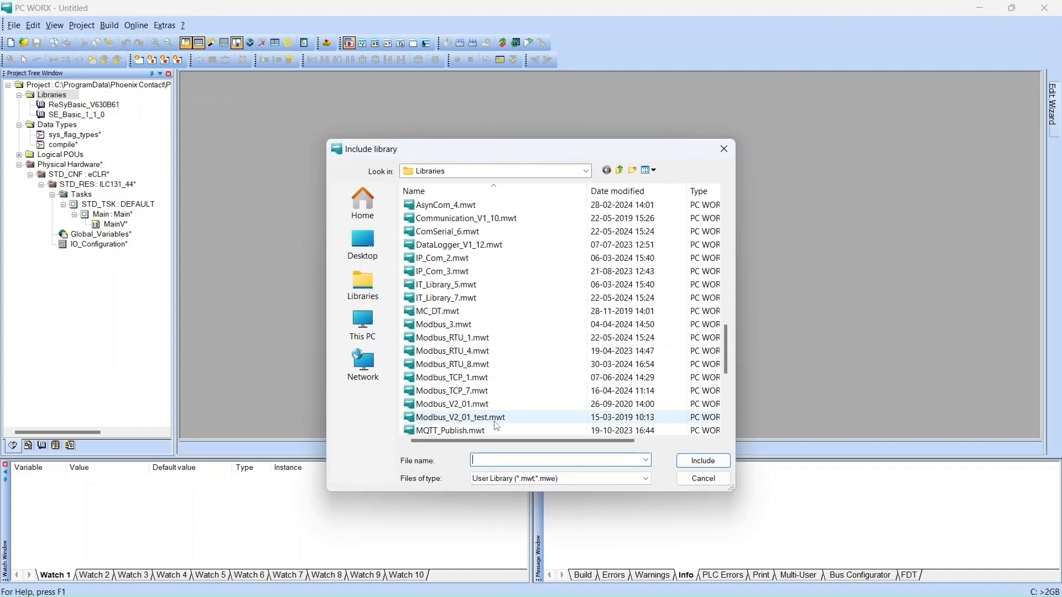
scroll(489, 427, "down", 2)
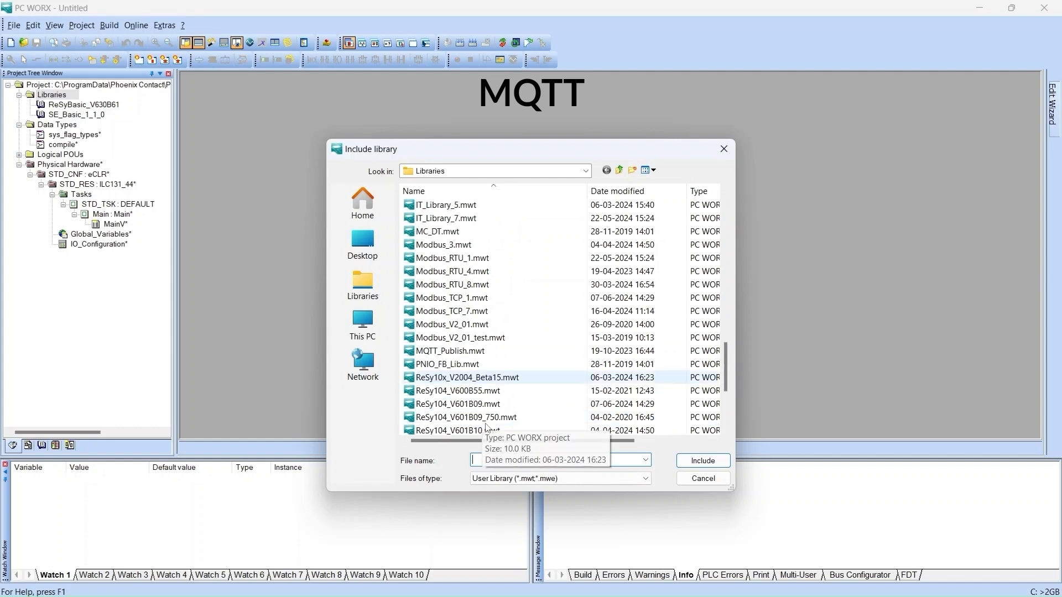
scroll(487, 427, "down", 1)
scroll(490, 417, "down", 3)
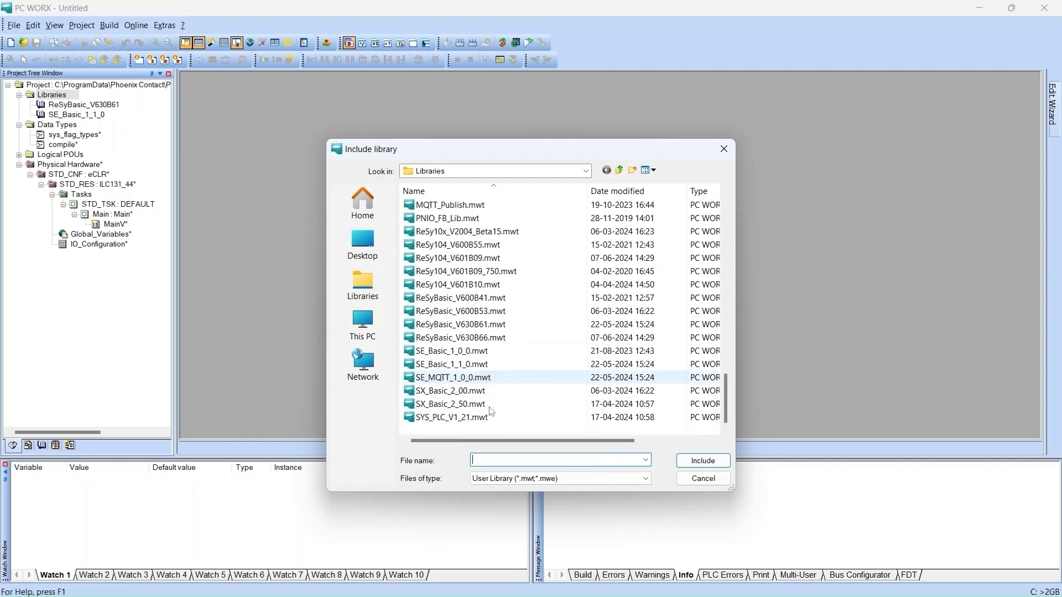
left_click(459, 377)
left_click(701, 461)
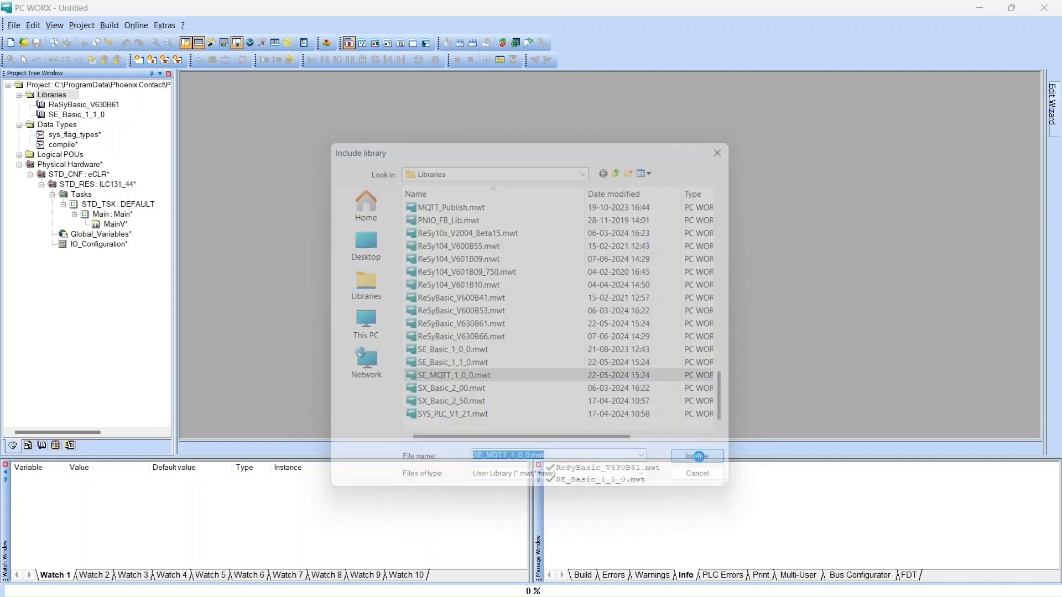
Include the user library IT_Library_7.mwt in the project's Libraries folder.
right_click(53, 96)
mouse_move(97, 105)
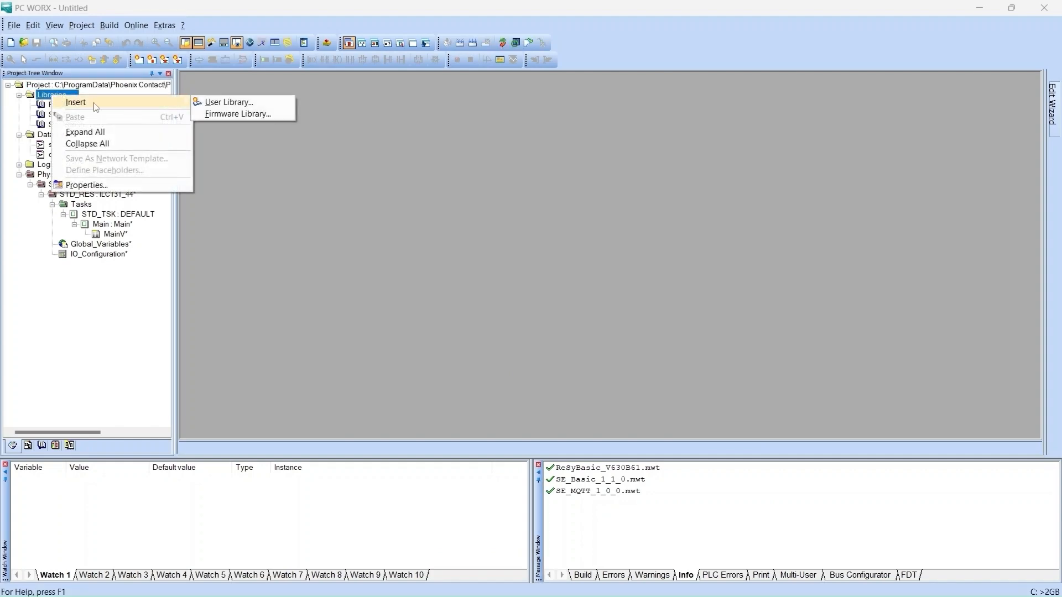
left_click(239, 104)
scroll(497, 319, "down", 9)
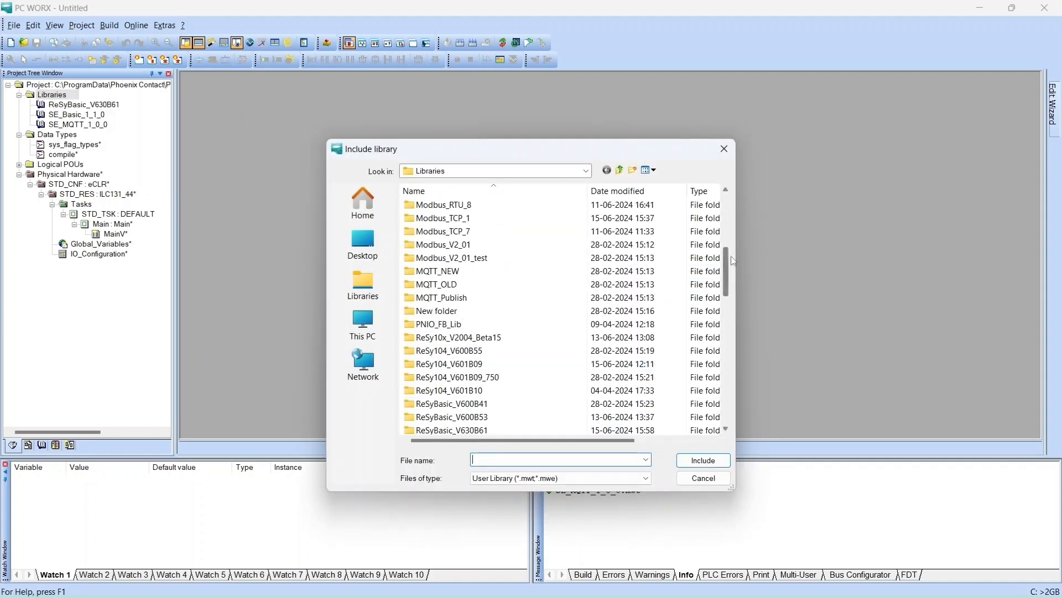
left_click_drag(729, 261, 729, 392)
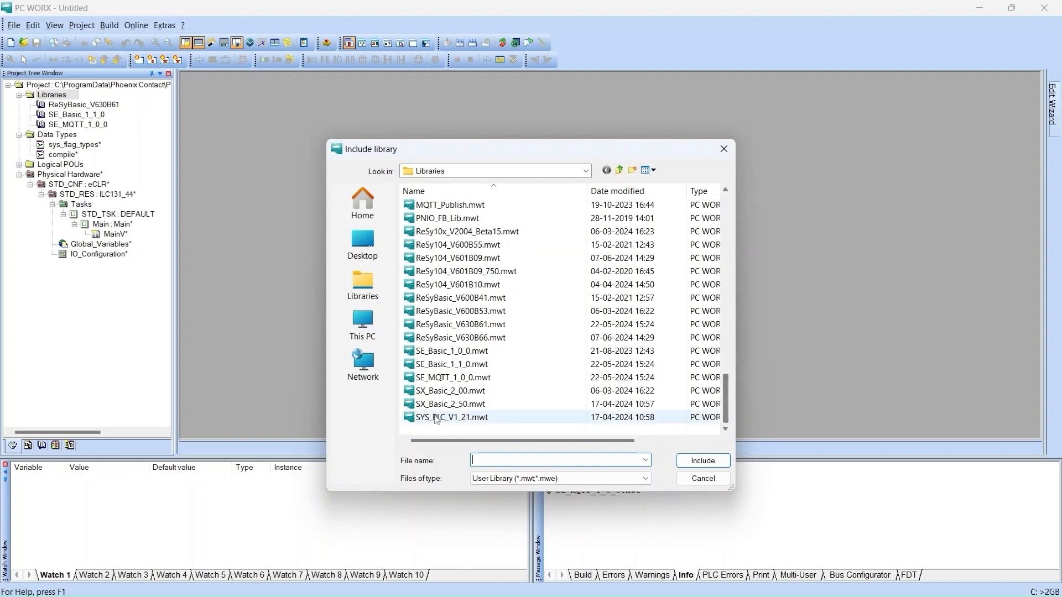
scroll(487, 343, "up", 4)
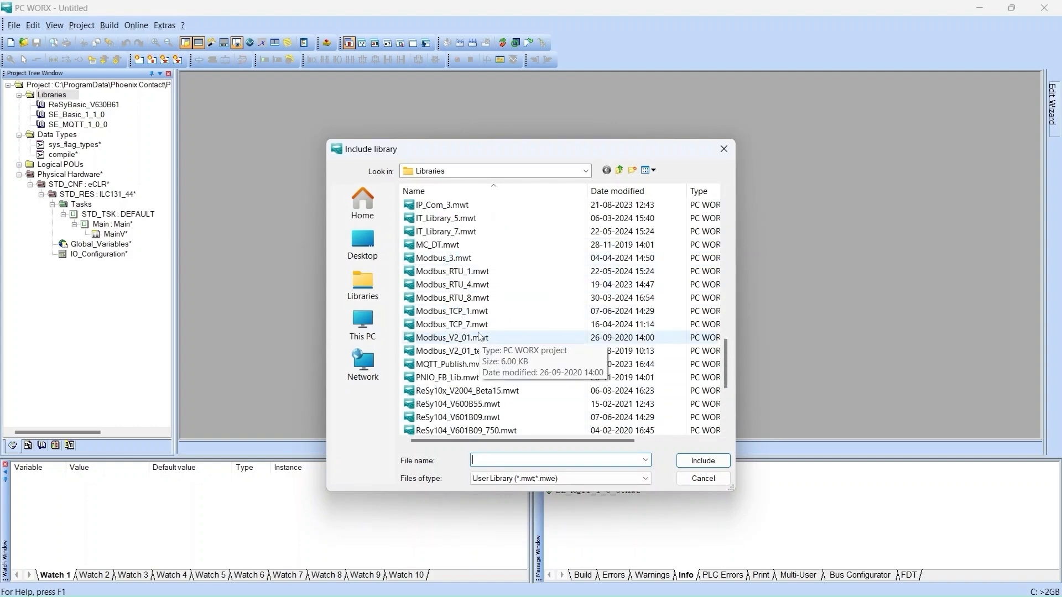
left_click(459, 232)
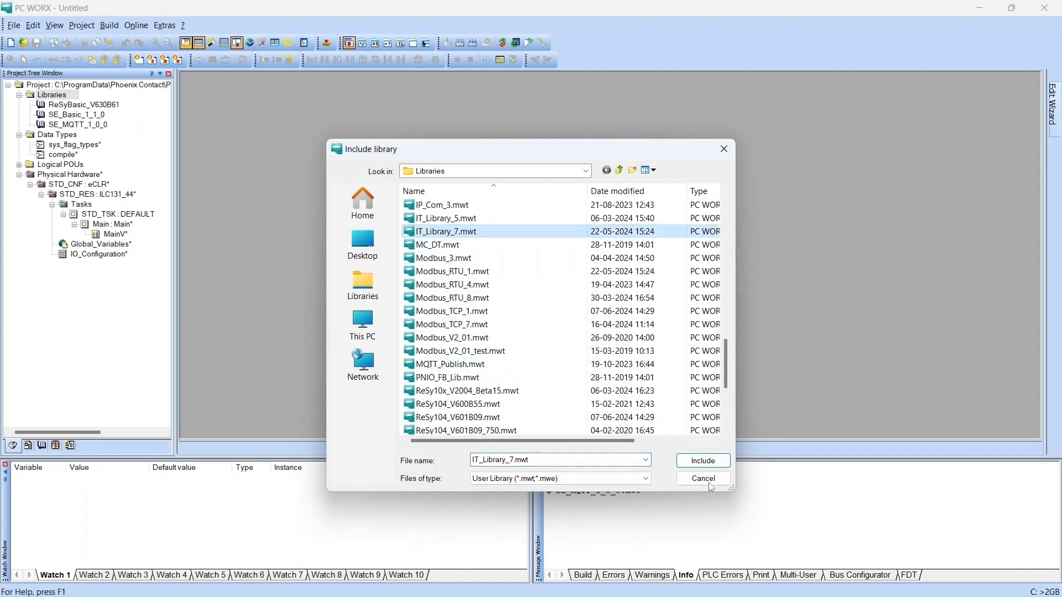
left_click(703, 461)
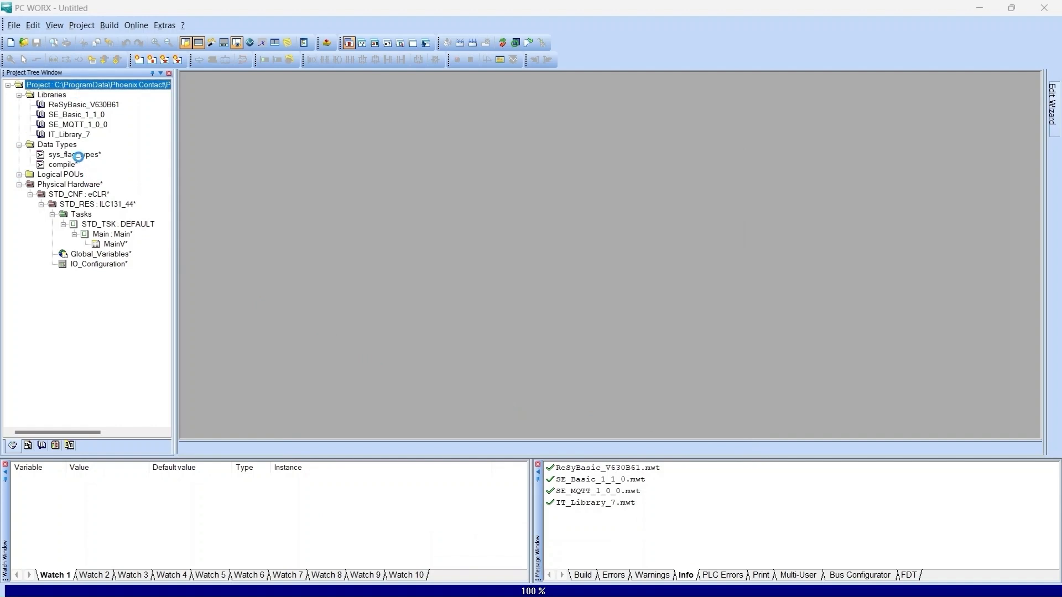
Include the firmware library LegacyProConOS.fwl from the LegacyProConOS folder in the project.
right_click(53, 96)
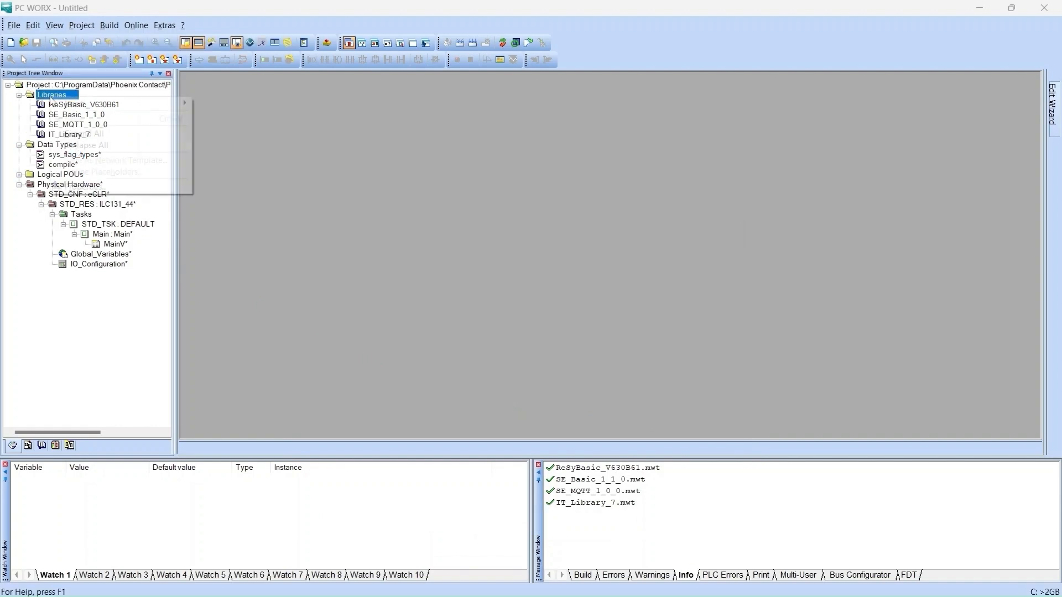
mouse_move(81, 104)
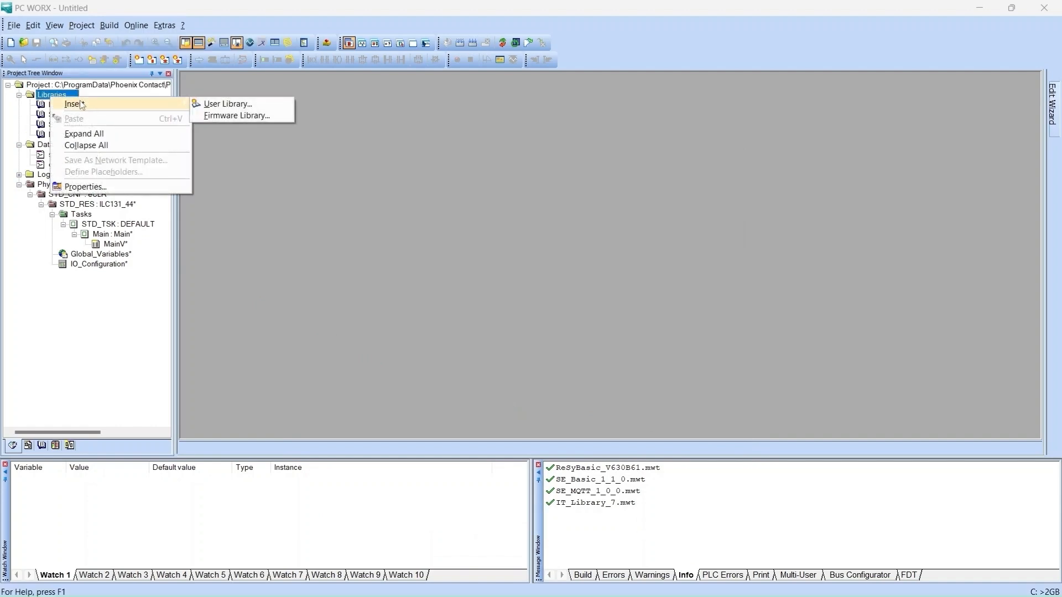
left_click(265, 116)
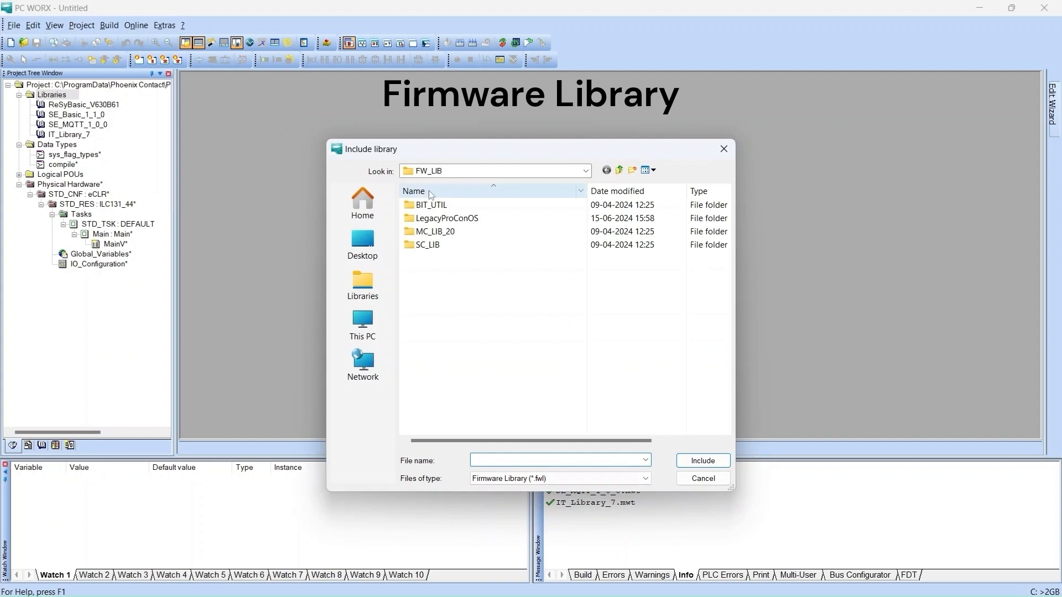
double_click(447, 218)
left_click(462, 209)
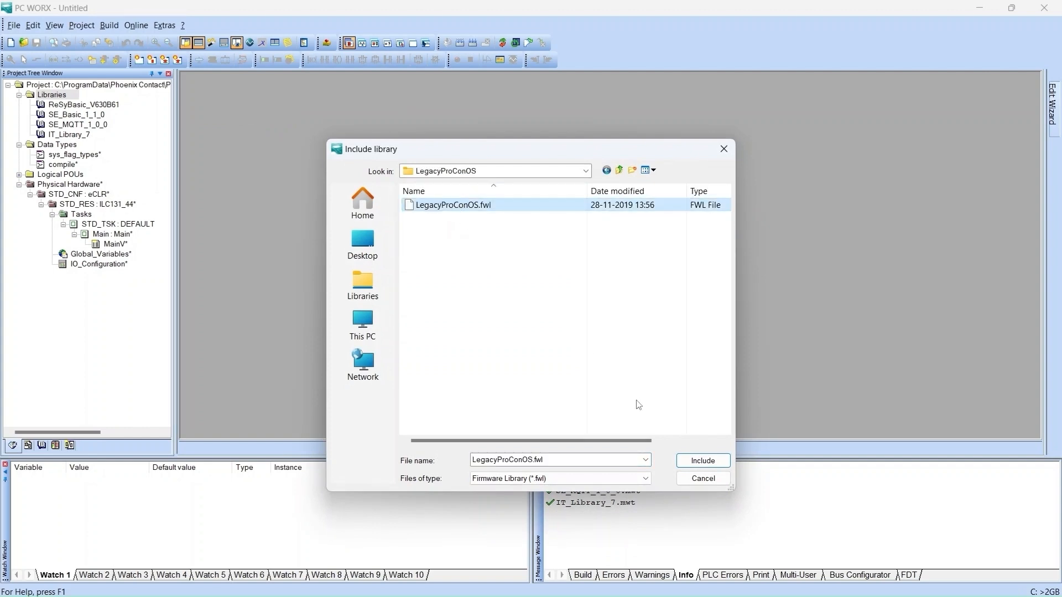
left_click(696, 459)
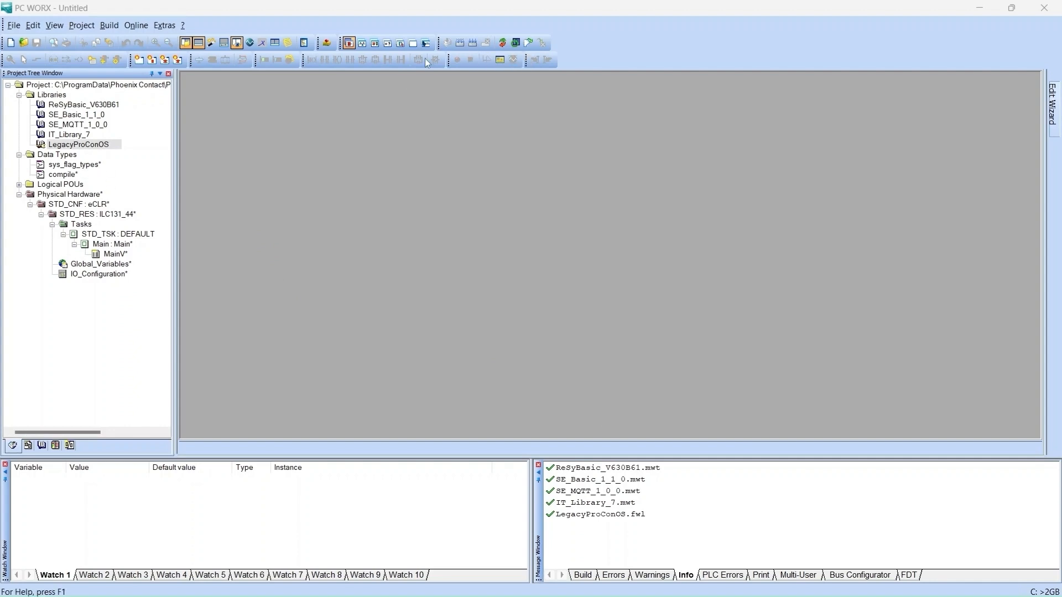
Compile the project and expand the Main program under Logical POUs to show its worksheets.
left_click(473, 43)
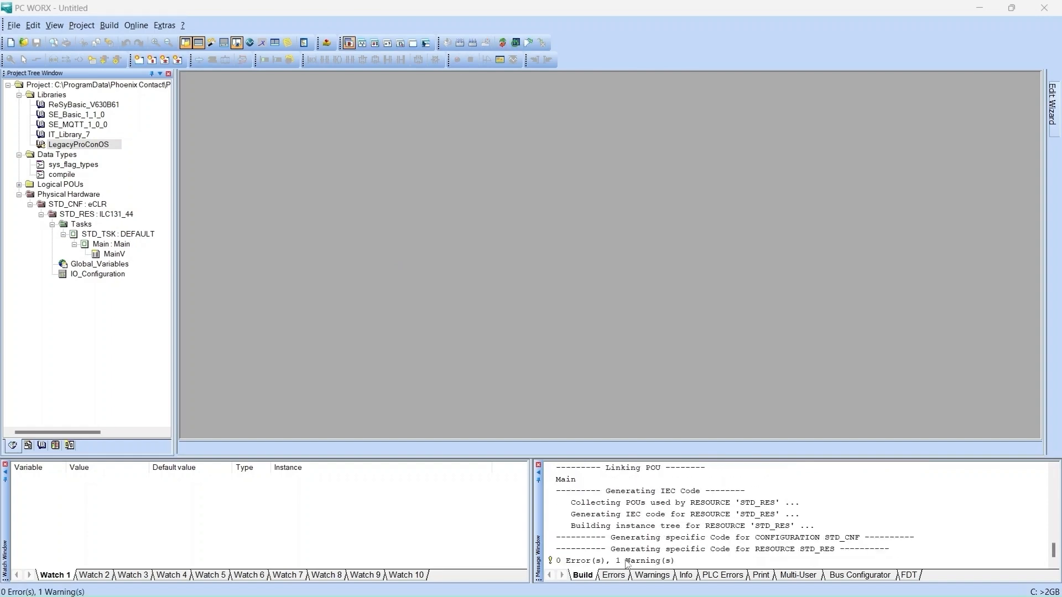
left_click(19, 185)
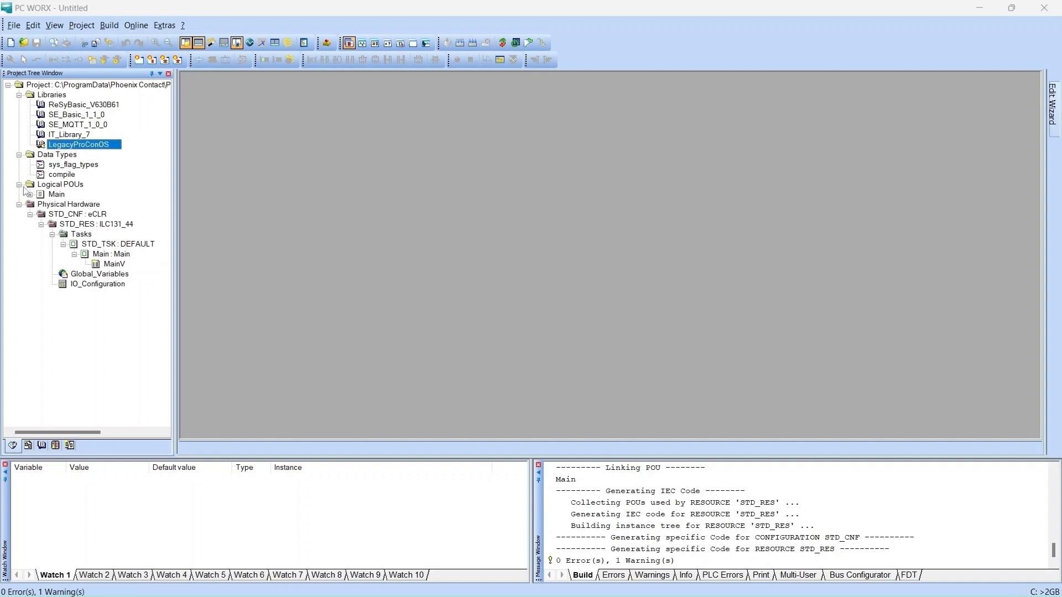
left_click(30, 195)
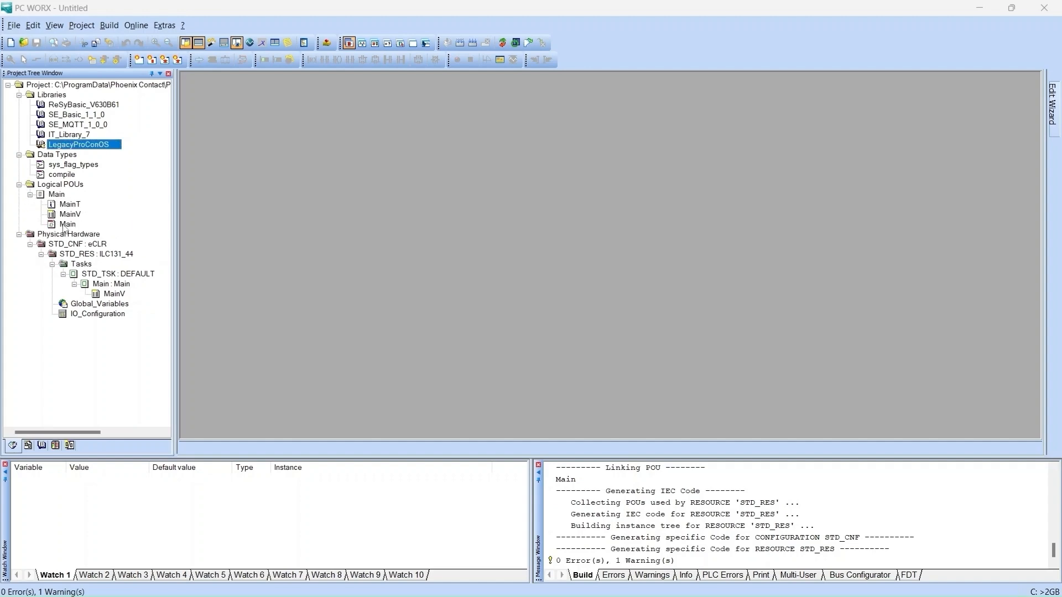
Open the code worksheet of the Main program under Logical POUs.
left_click(61, 185)
double_click(69, 224)
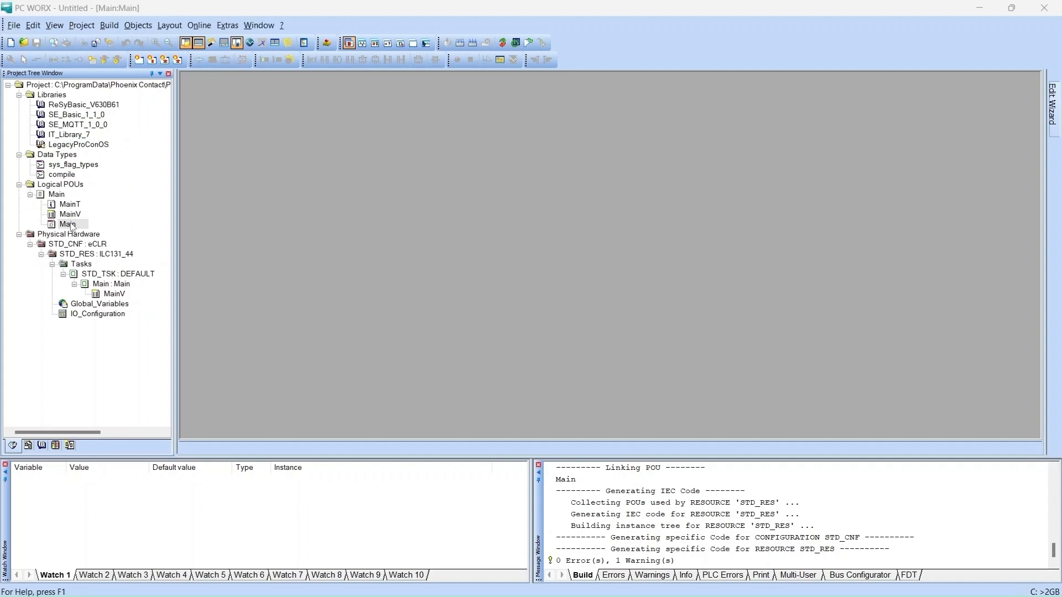
right_click(57, 185)
mouse_move(89, 193)
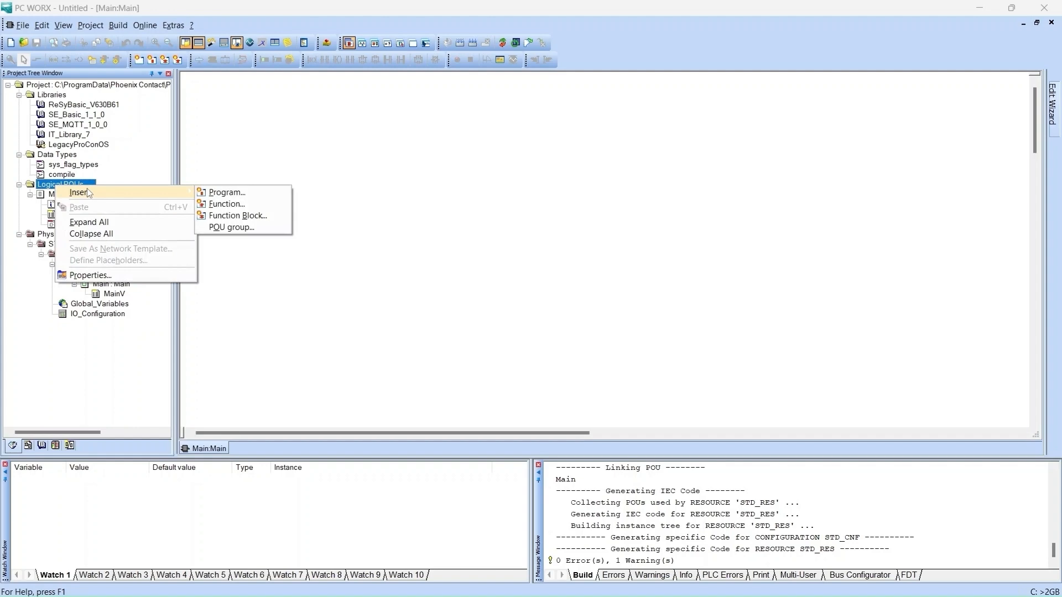
left_click(14, 337)
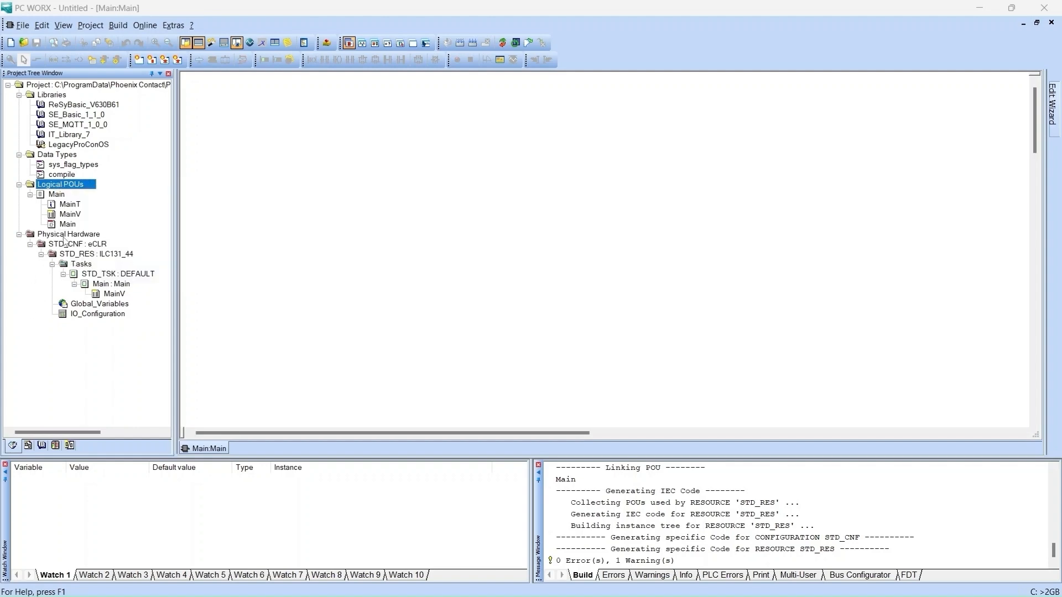
left_click(68, 224)
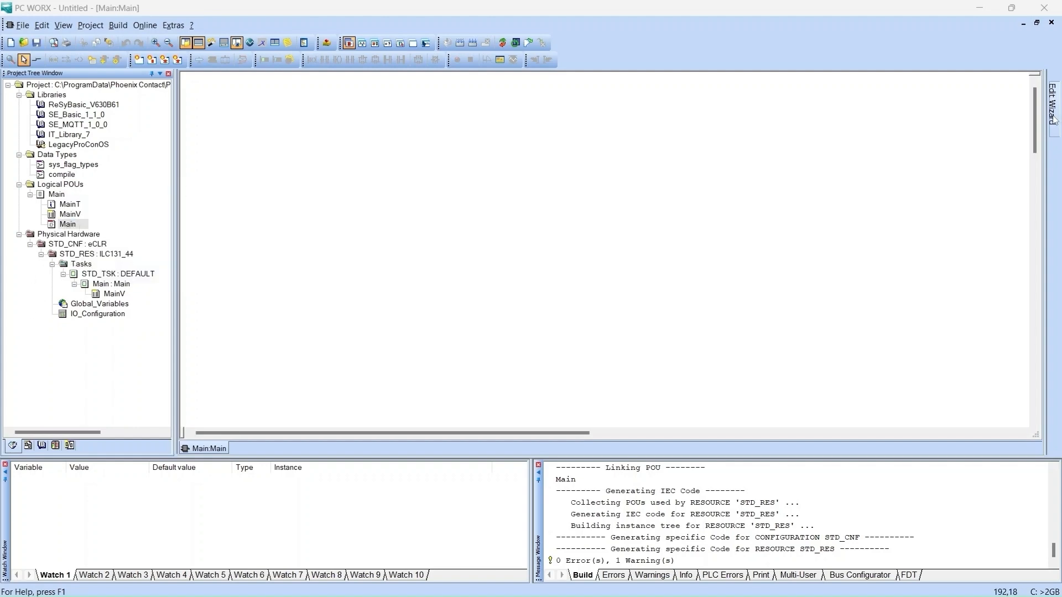
Place an SE_MQTT_Client function block from the SE_MQTT_1_0_0 group in the worksheet with the default instance name and move it up and right.
mouse_move(1054, 119)
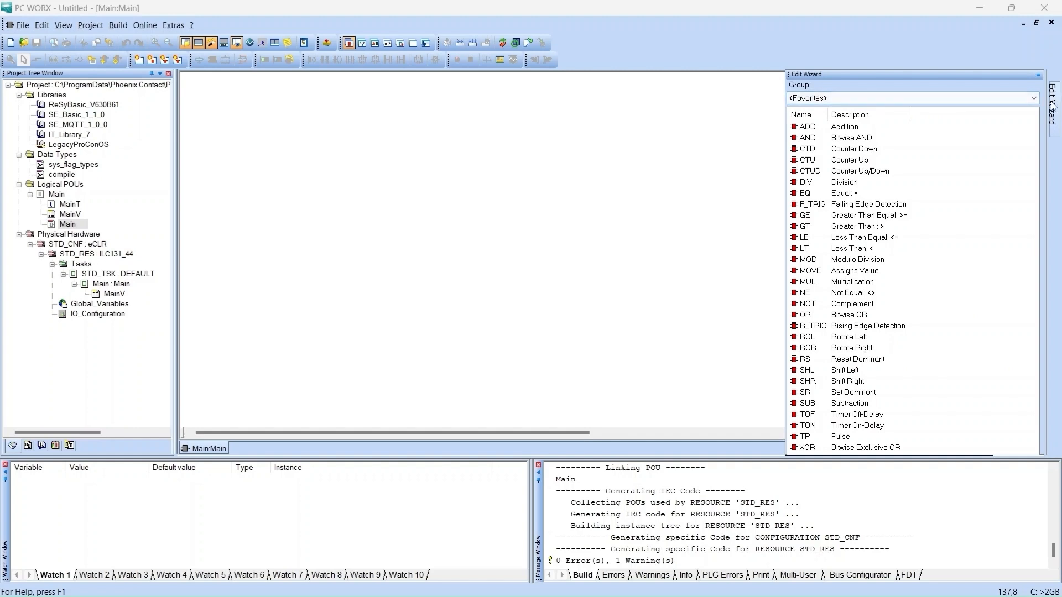
left_click(863, 98)
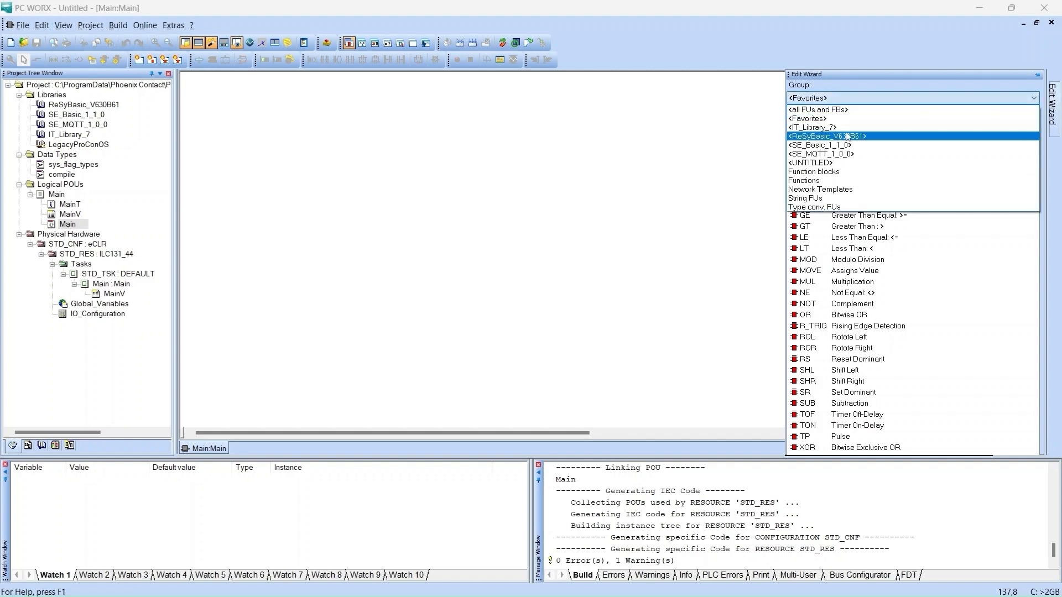
left_click(850, 154)
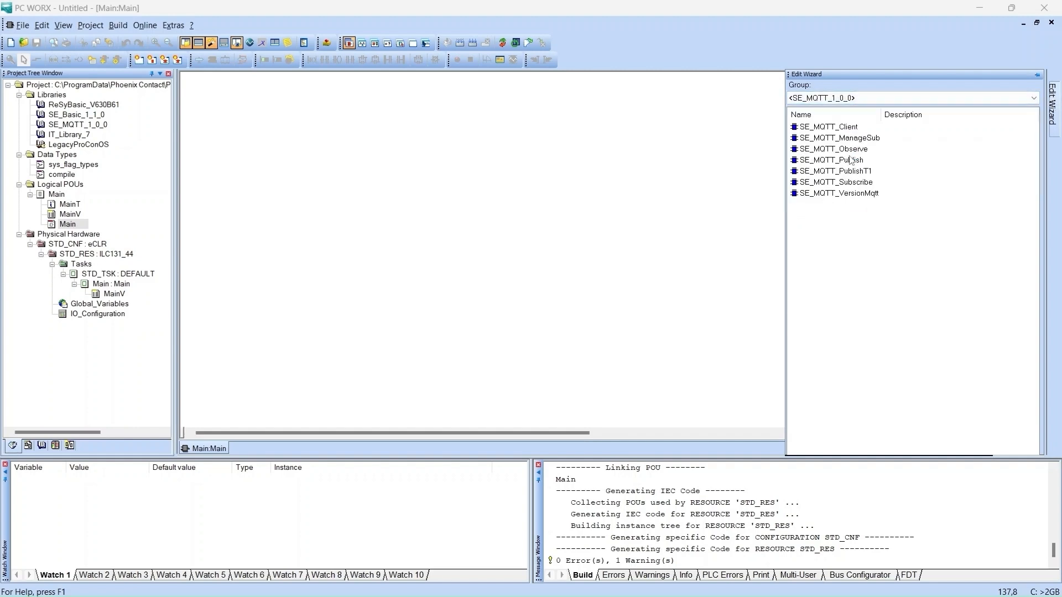
left_click(871, 131)
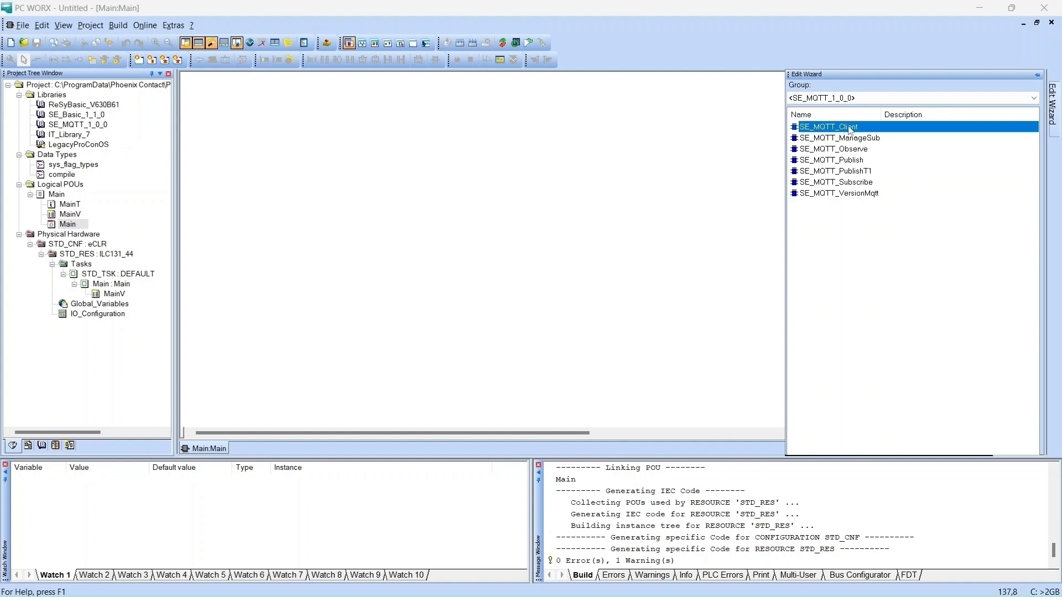
left_click_drag(758, 133, 574, 116)
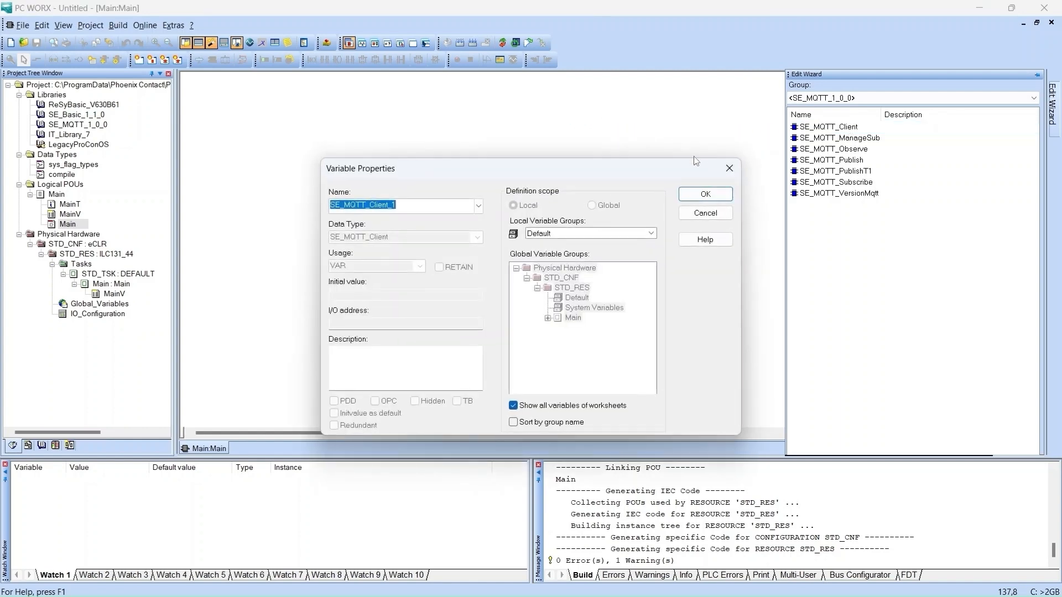
left_click(706, 194)
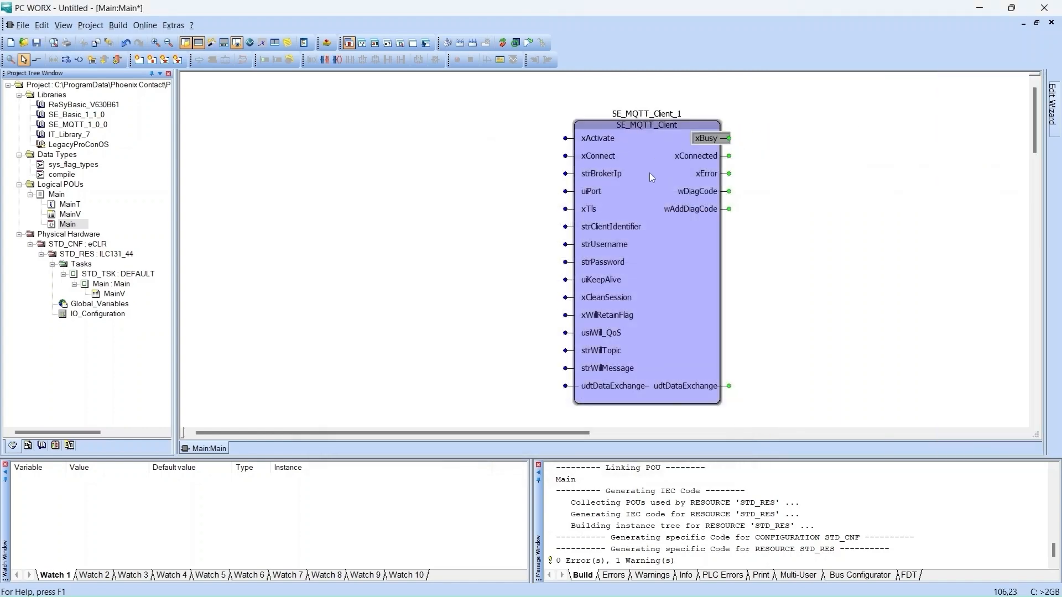
left_click_drag(649, 172, 694, 138)
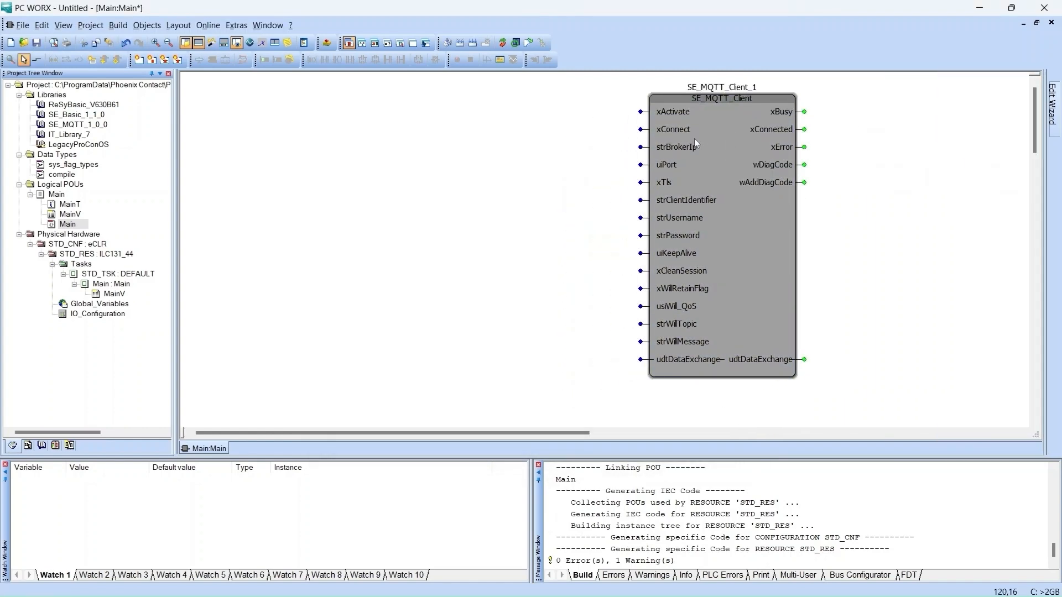
Assign the constant true to the xActivate input of the SE_MQTT_Client block.
left_click(642, 114)
double_click(641, 114)
type("t")
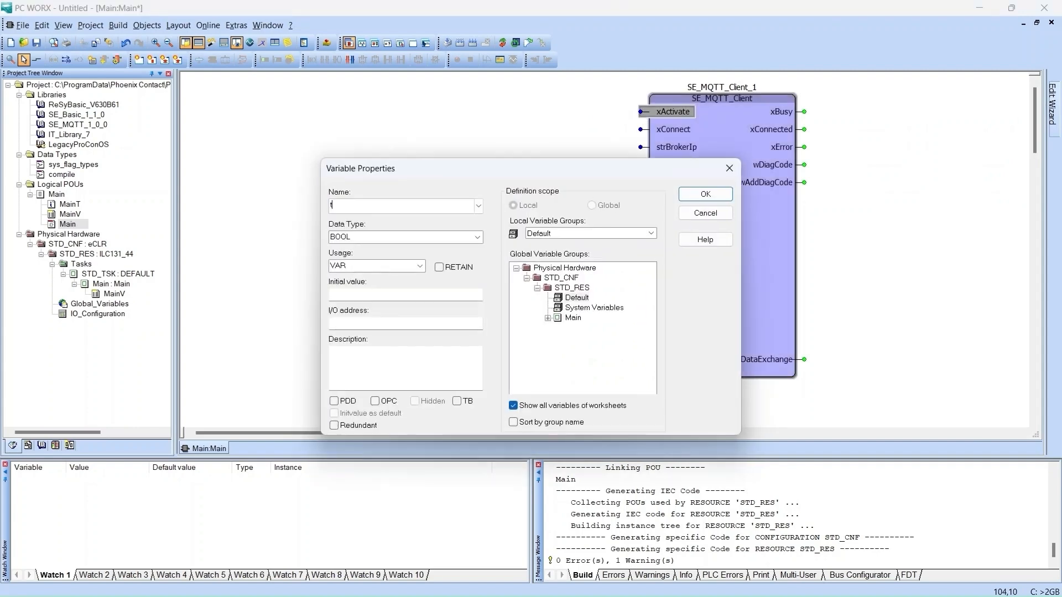
type("rue")
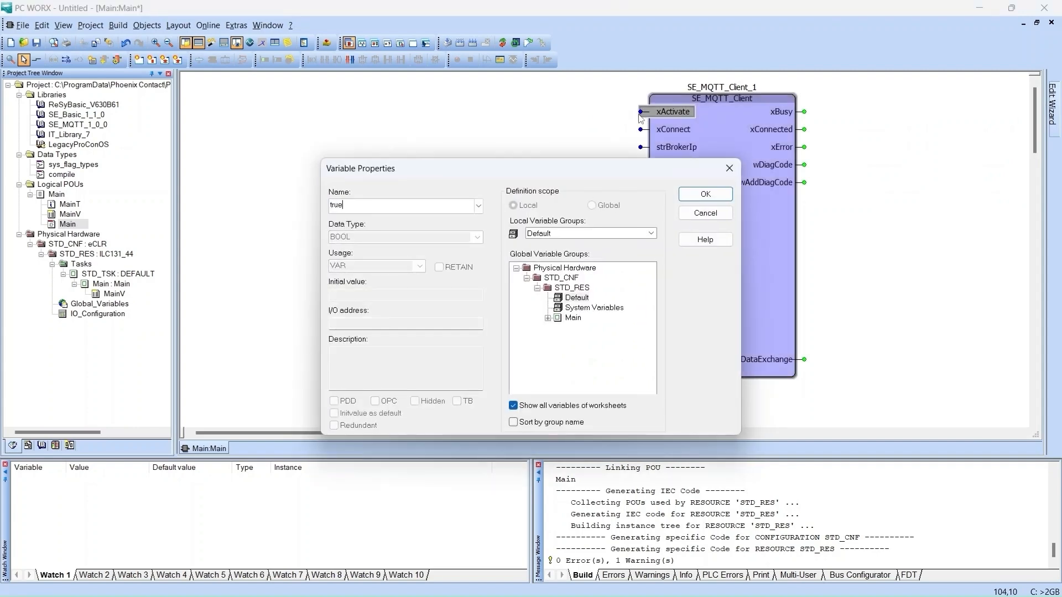
left_click(705, 194)
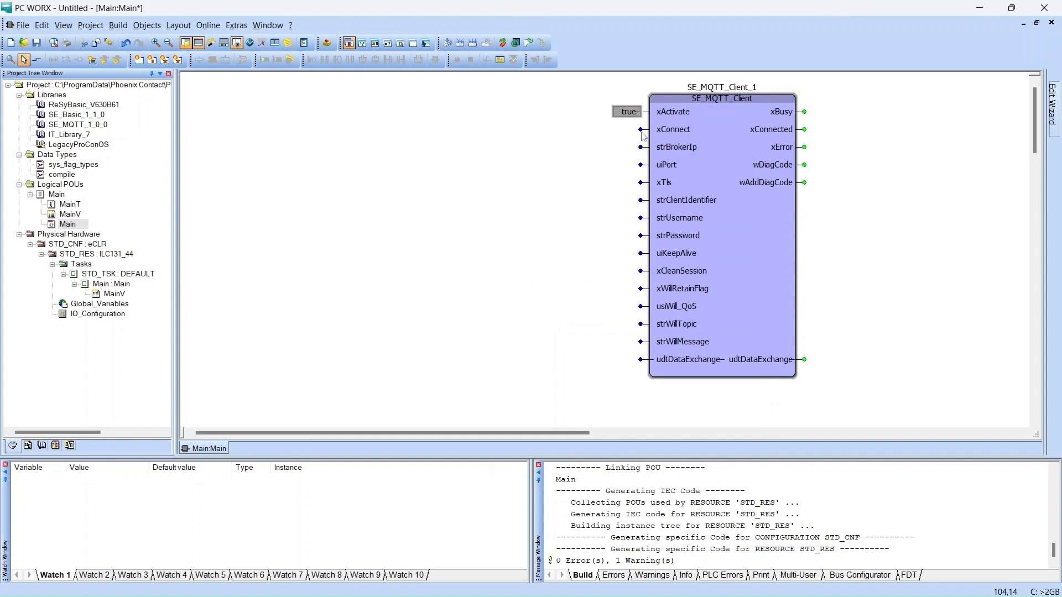
Connect a new local BOOL variable named xconnect to the xConnect input of the SE_MQTT_Client block.
double_click(641, 130)
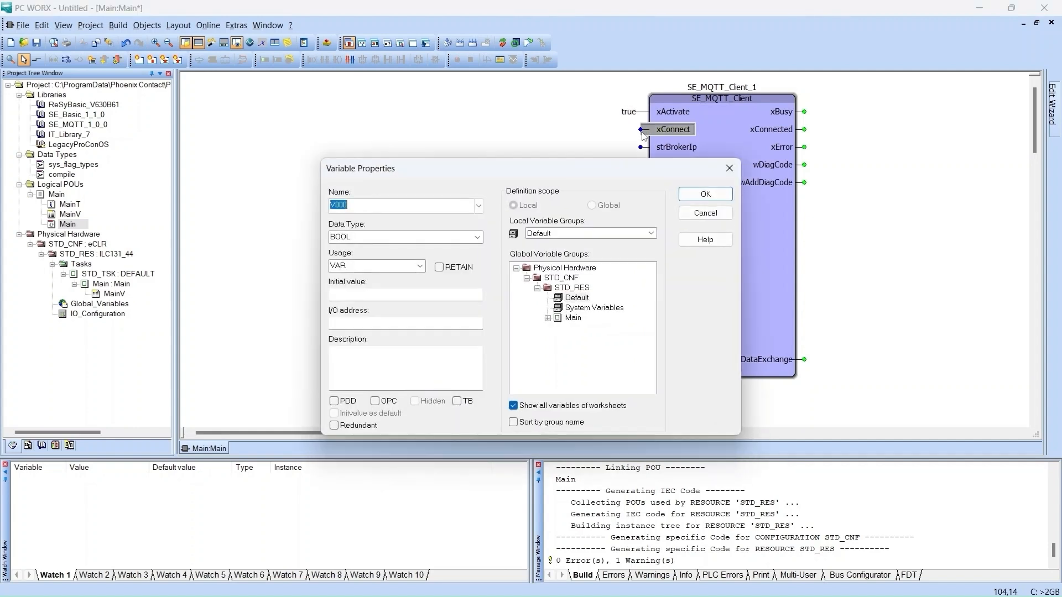
type("xconnect")
left_click(694, 192)
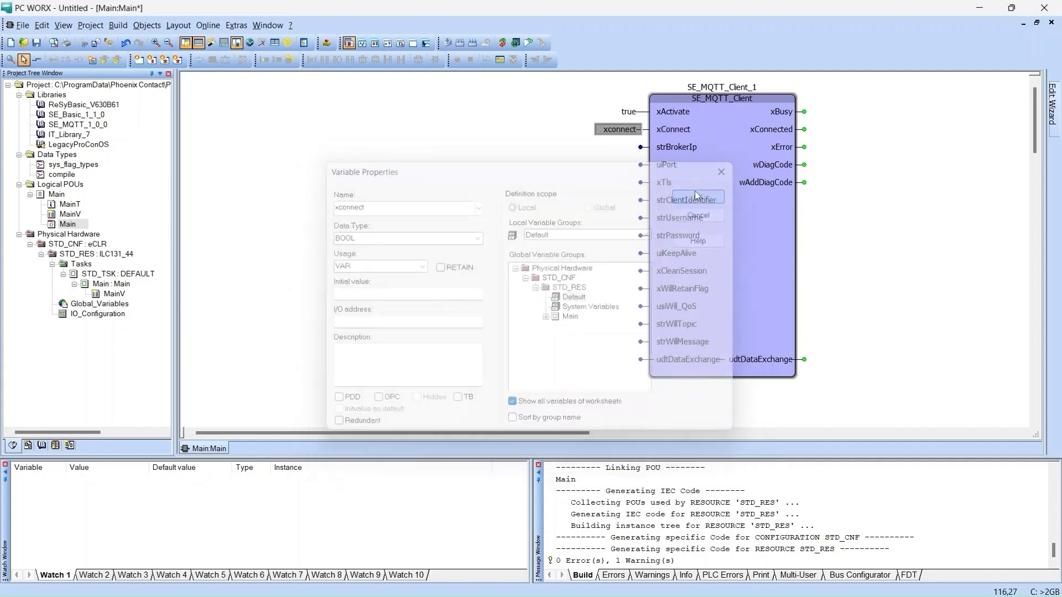
left_click(672, 149)
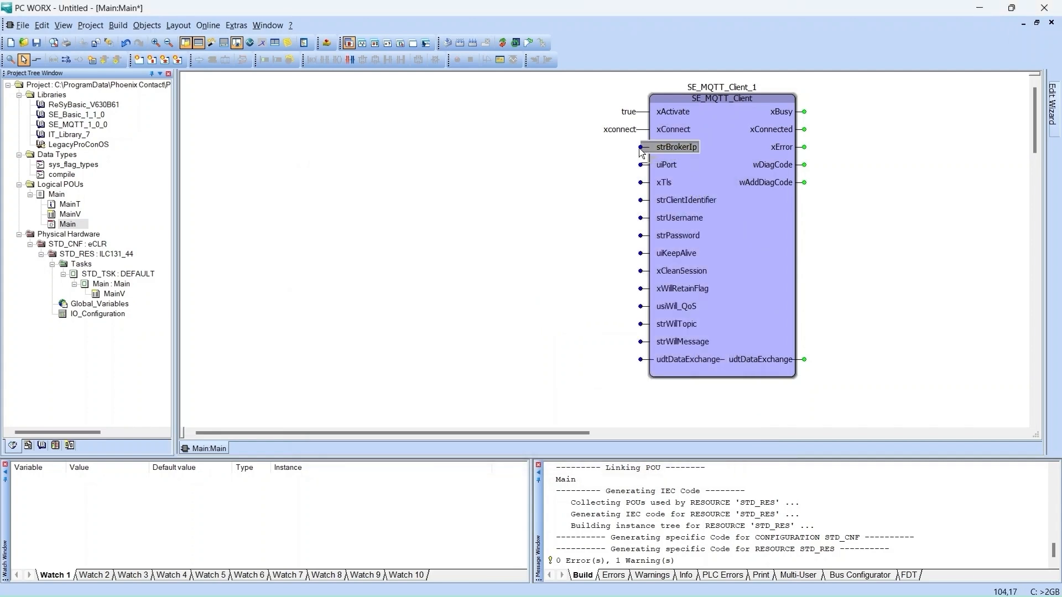
left_click(388, 164)
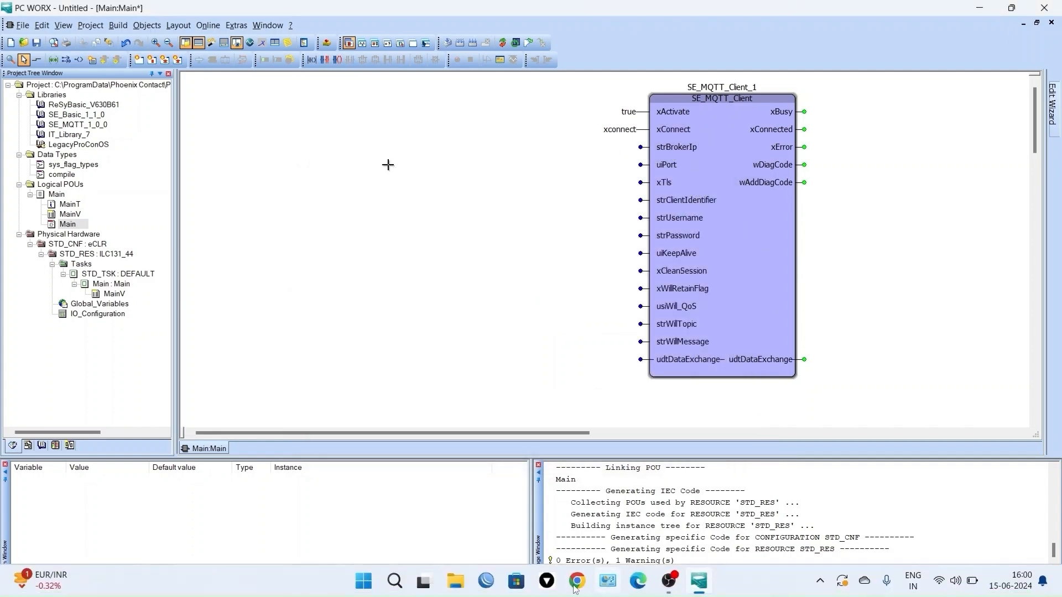
Switch to Chrome, load demo.statstream.app and open the Phoenix Contact workspace.
left_click(575, 584)
left_click(189, 45)
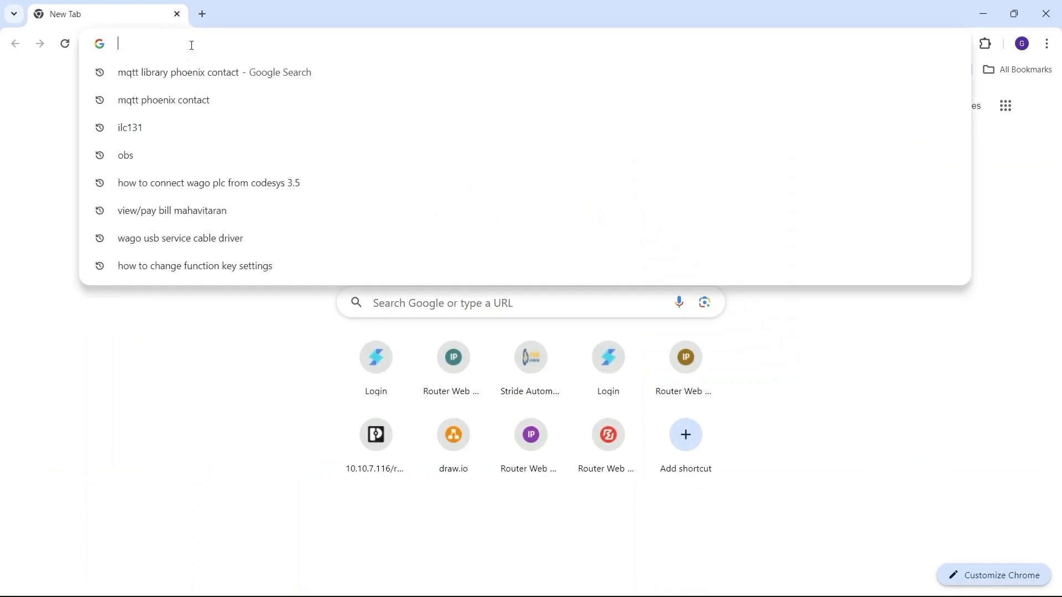
type("demo")
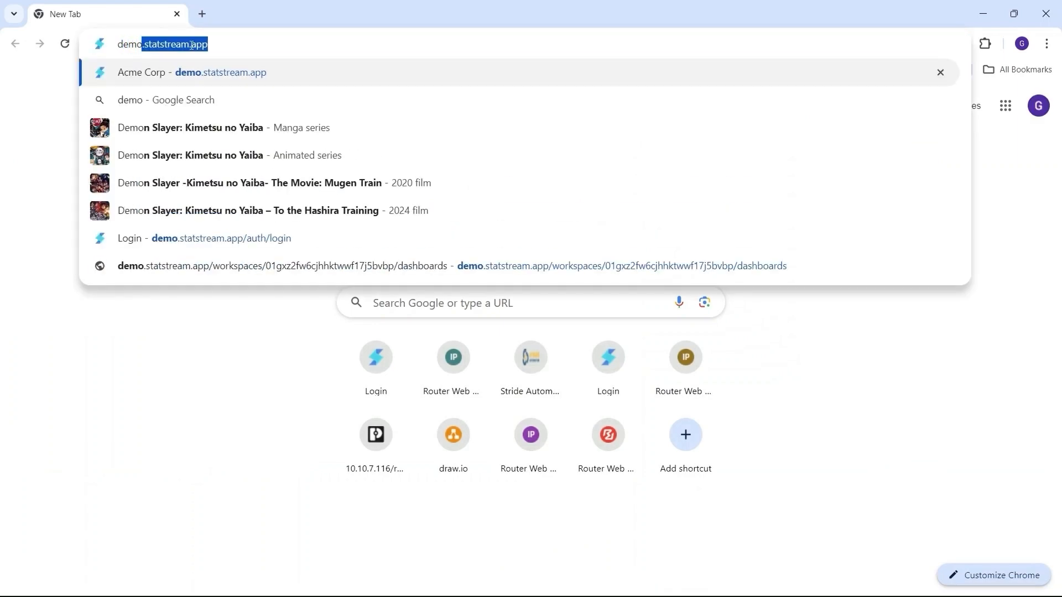
key("Return")
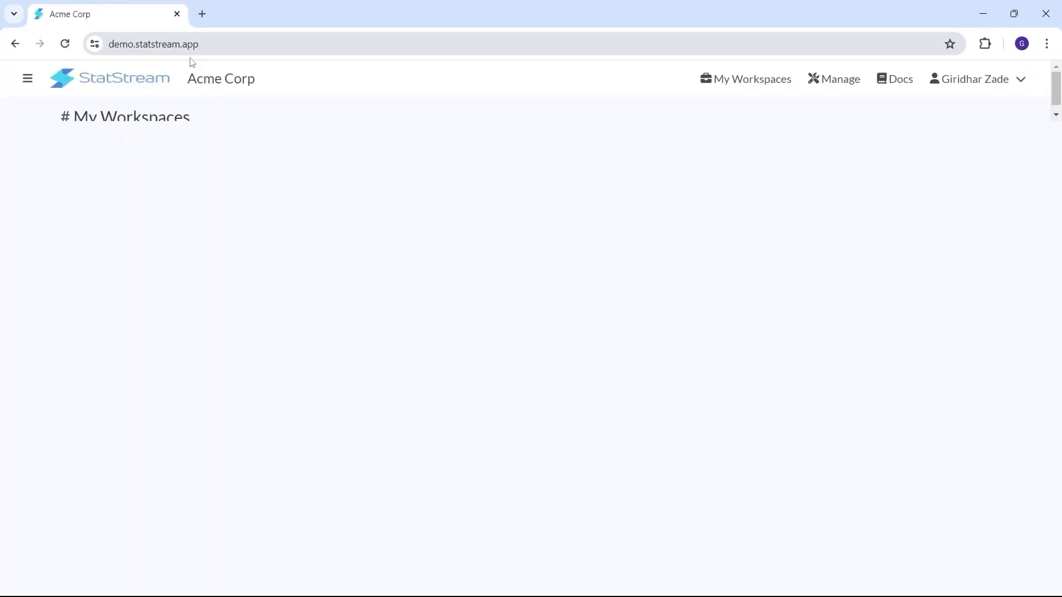
left_click(220, 174)
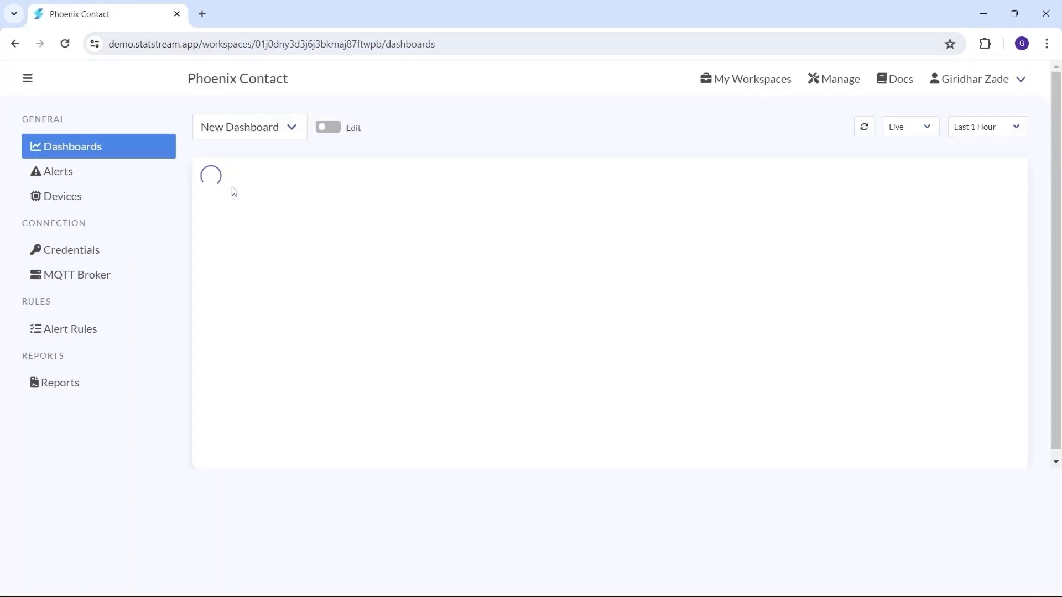
Open the Phoenix Contact MQTT credential's broker details and select the hostname mqtt.statstream.app.
left_click(70, 253)
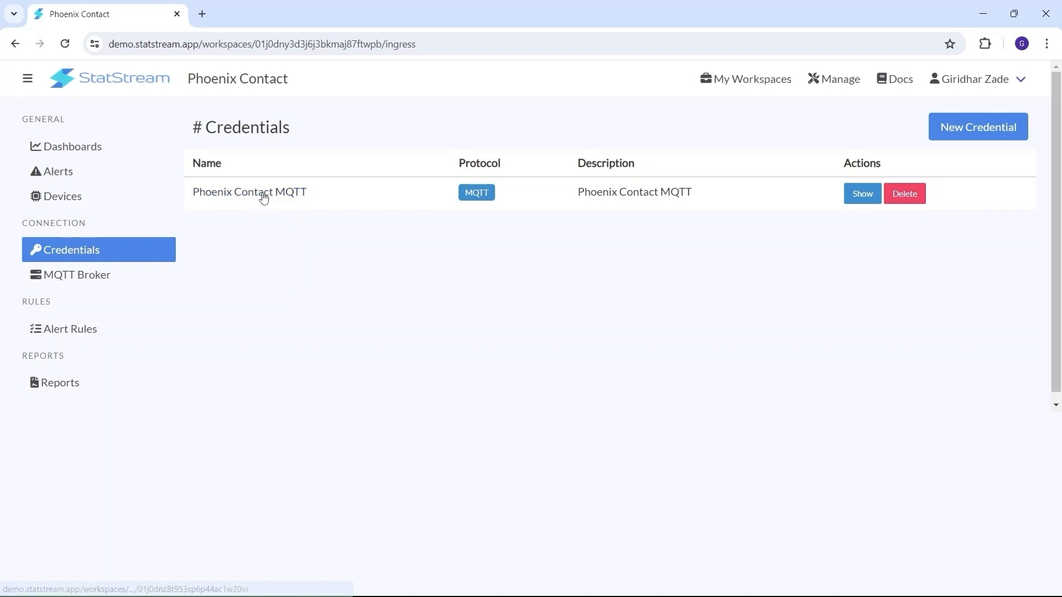
left_click(259, 194)
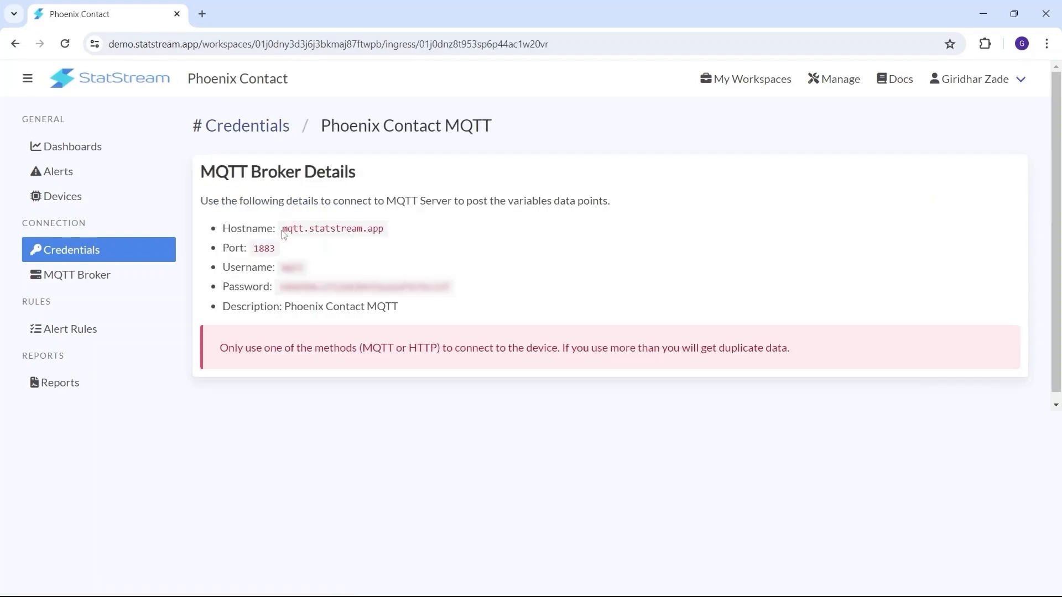
left_click_drag(284, 234, 414, 231)
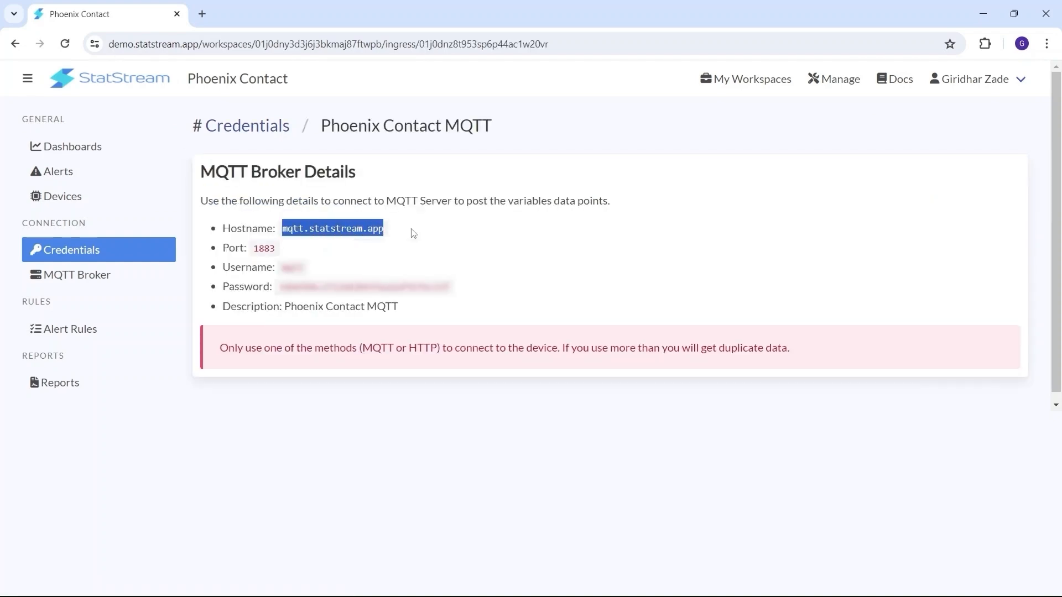
Return to PC WORX and place a DNS_V1_12 function block from the IT_Library_7 group beside the MQTT client block, keeping its default name.
mouse_move(604, 585)
left_click(699, 579)
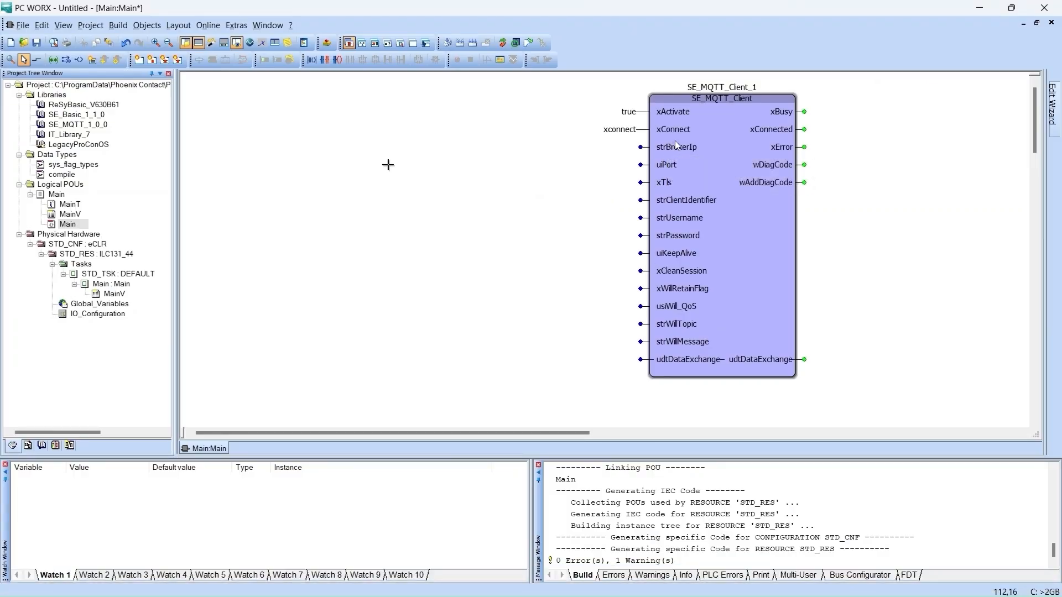
mouse_move(1053, 105)
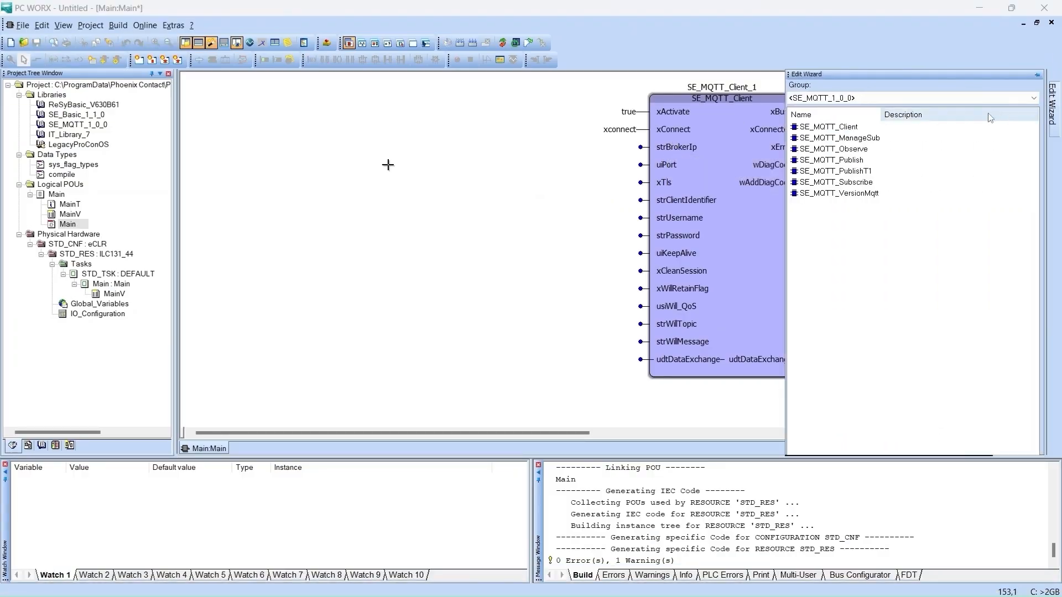
left_click(877, 101)
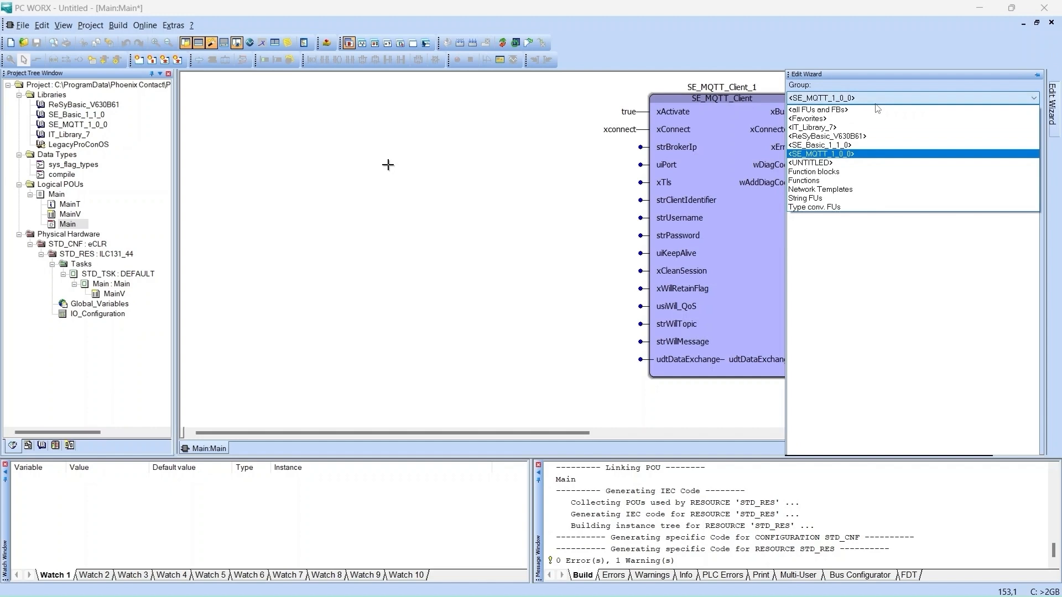
left_click(833, 127)
left_click(834, 129)
left_click_drag(804, 134, 337, 131)
left_click(723, 197)
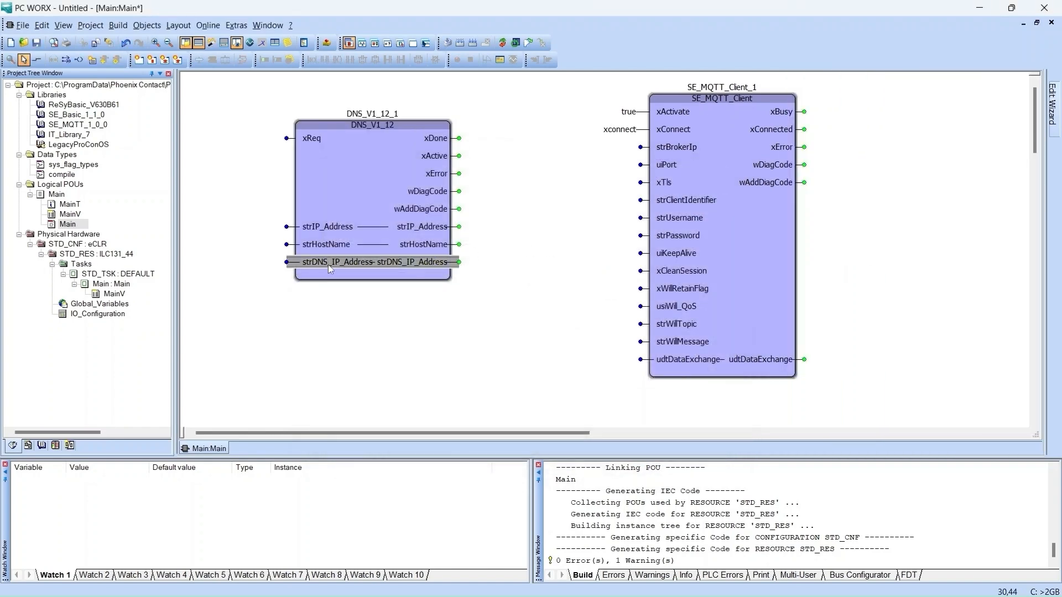
Connect a new STRING variable named dns_ip to the DNS block's strDNS_IP_Address input and paste in its initial value.
double_click(288, 263)
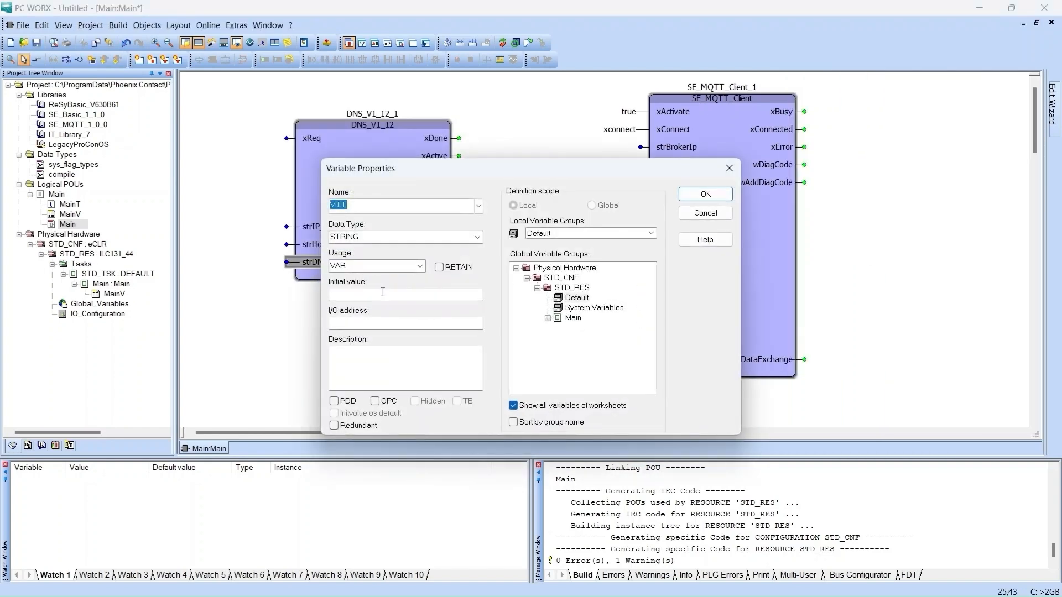
type("dns_ip")
left_click(352, 296)
key("ctrl+v")
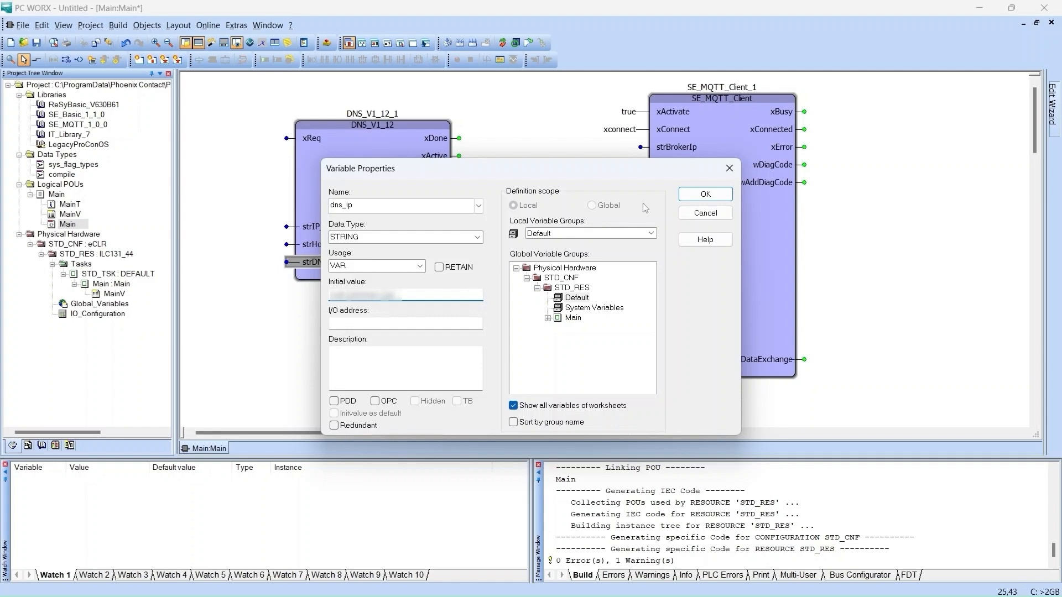
left_click(692, 198)
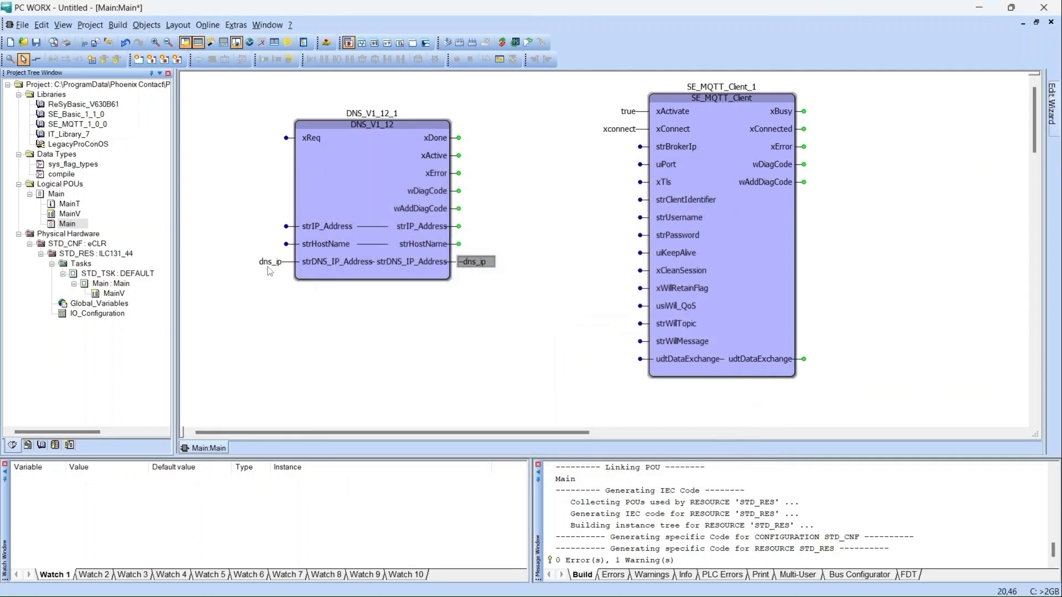
For the DNS block's strHostName input, copy the broker hostname mqtt.statstream.app from the credential page in Chrome and return to PC WORX.
left_click(288, 245)
left_click(574, 580)
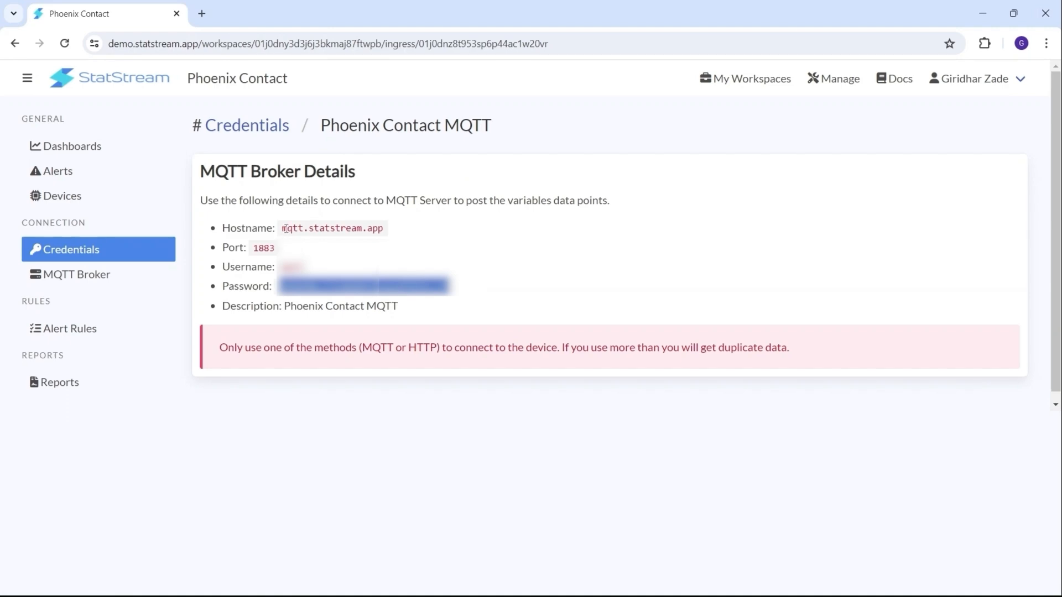
left_click_drag(283, 228, 408, 233)
key("ctrl+c")
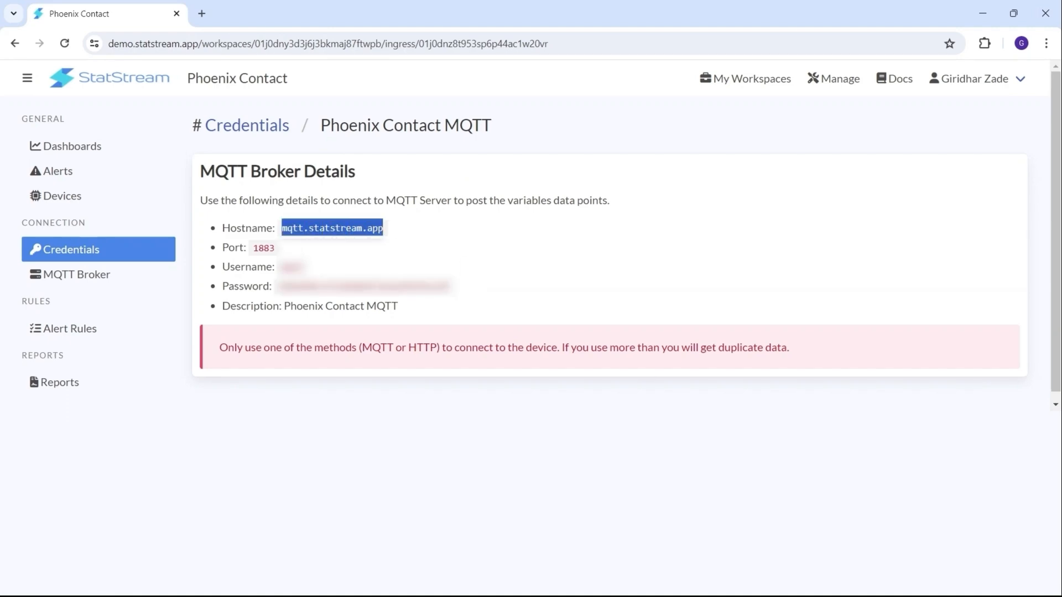
left_click(700, 581)
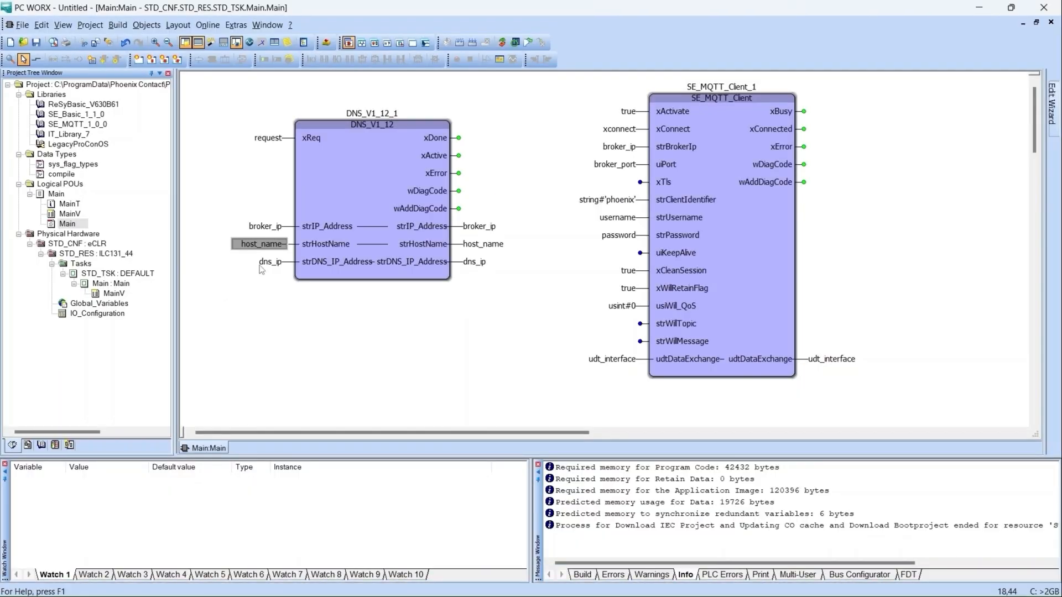
Paste the copied broker hostname as the initial value of the host_name variable on the DNS block's strHostName input.
double_click(262, 248)
left_click(381, 296)
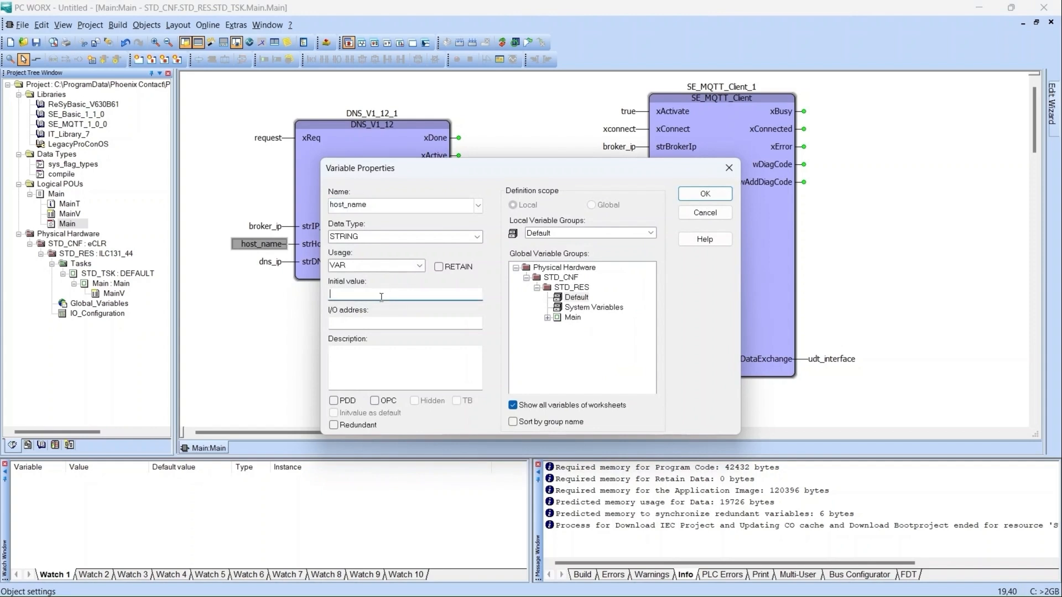
key("ctrl+v")
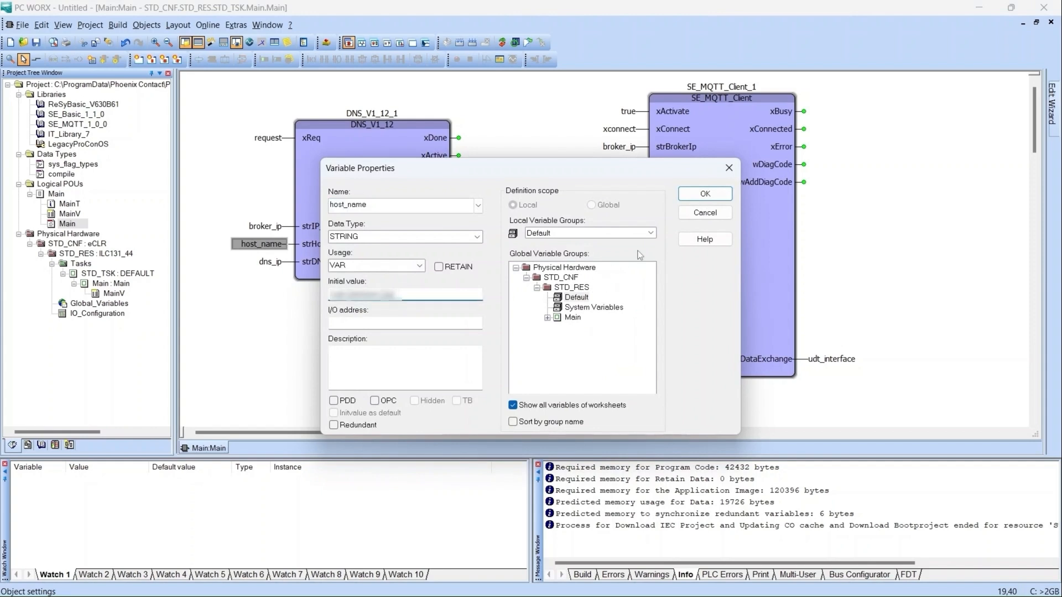
left_click(705, 194)
Enter the DNS server address as the initial value of the dns_ip variable on the strDNS_IP_Address input.
double_click(273, 264)
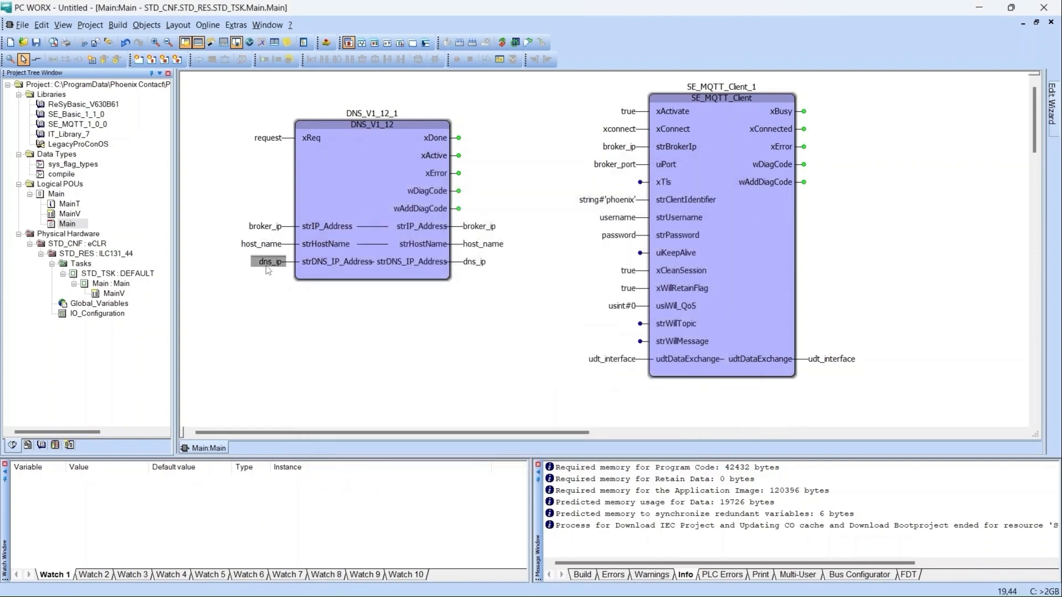
left_click(352, 299)
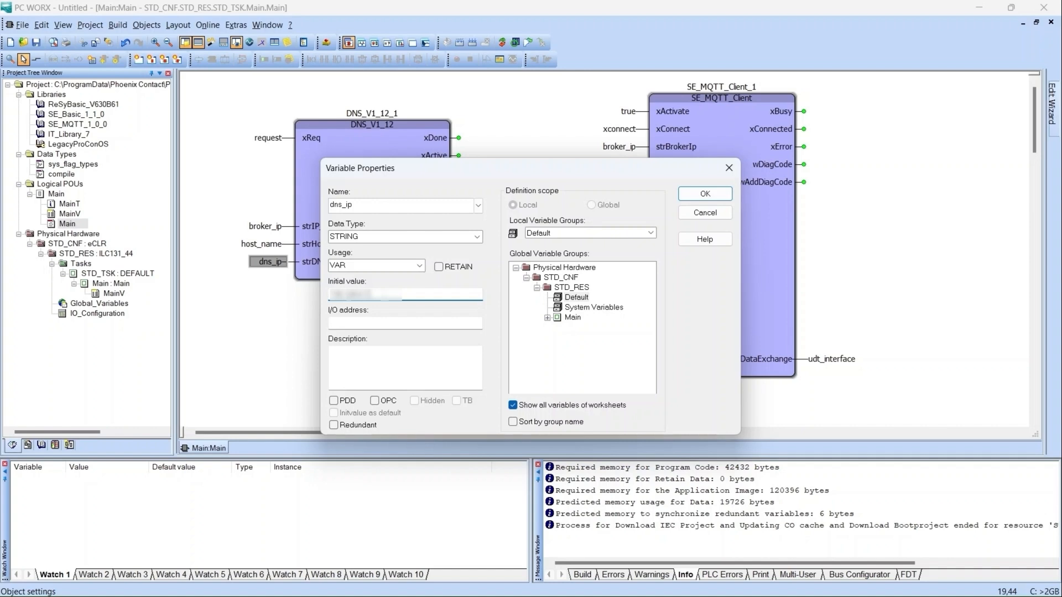
left_click(692, 197)
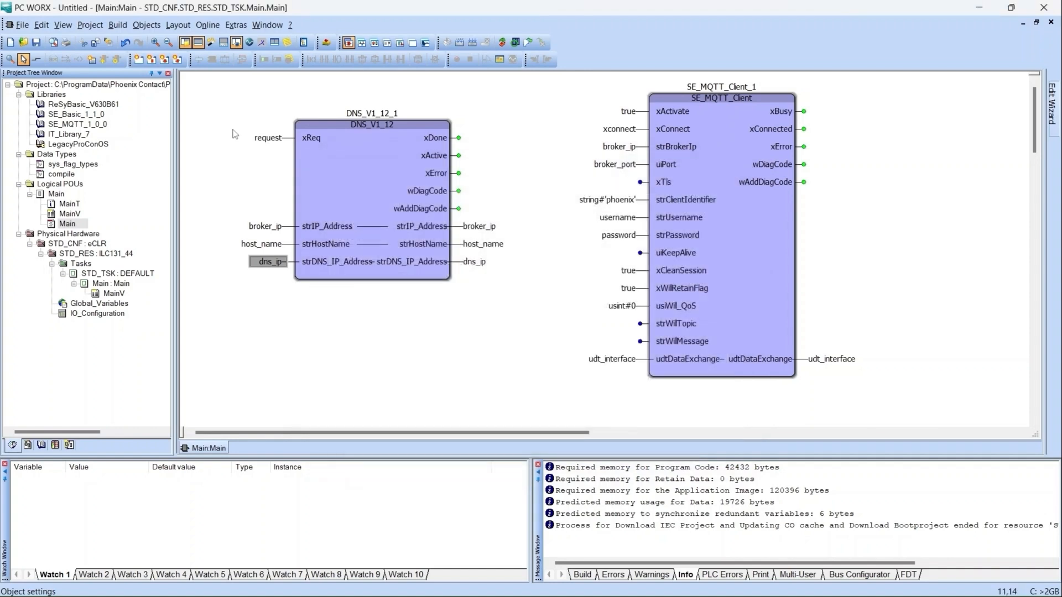
Compile the project with the Make command and check the properties of the DNS block's dns_ip variable.
left_click(276, 143)
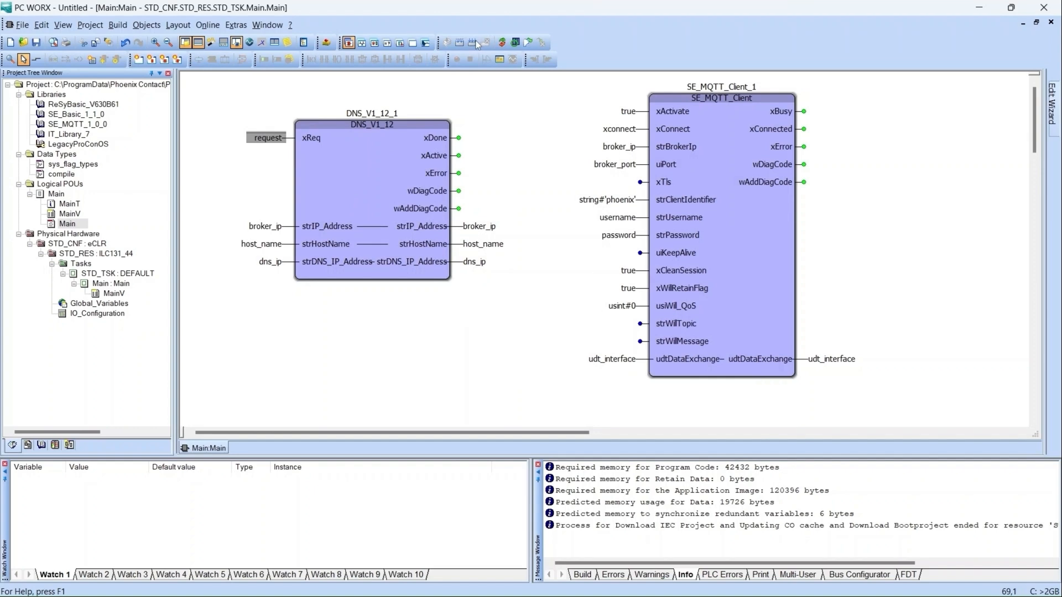
left_click(502, 42)
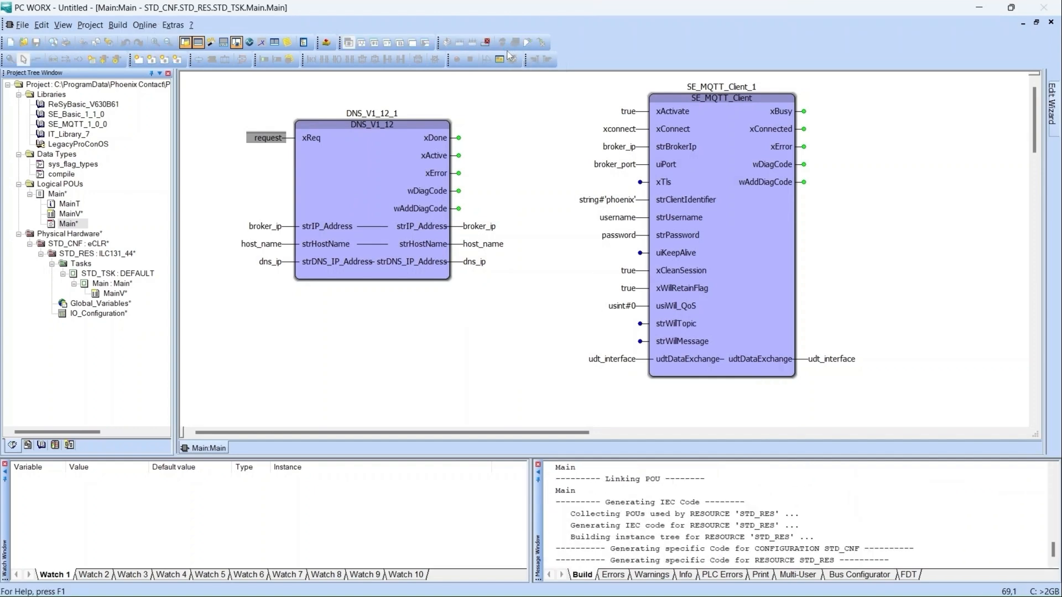
double_click(271, 262)
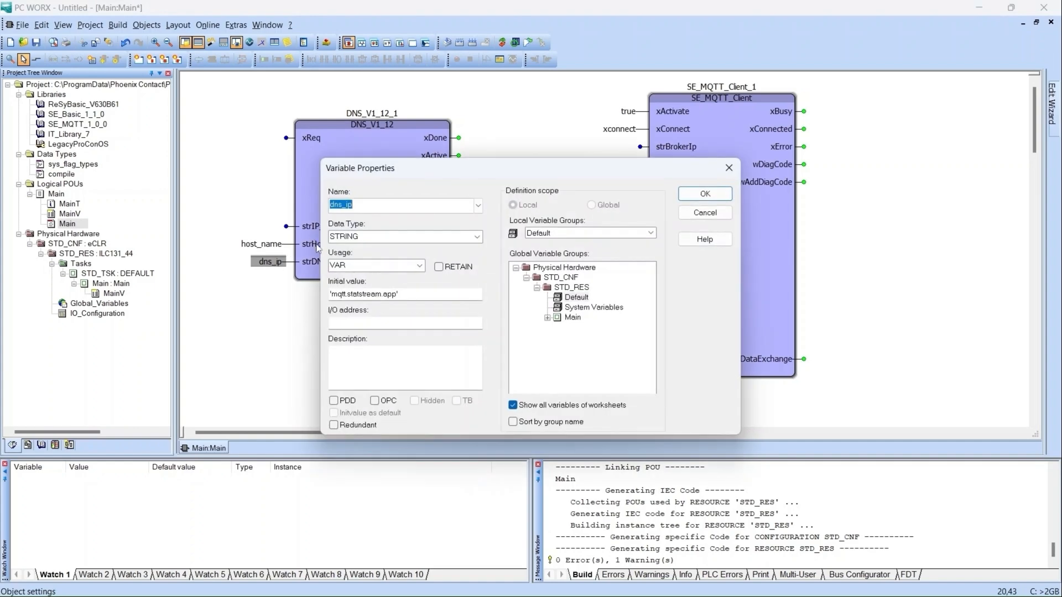
left_click(705, 213)
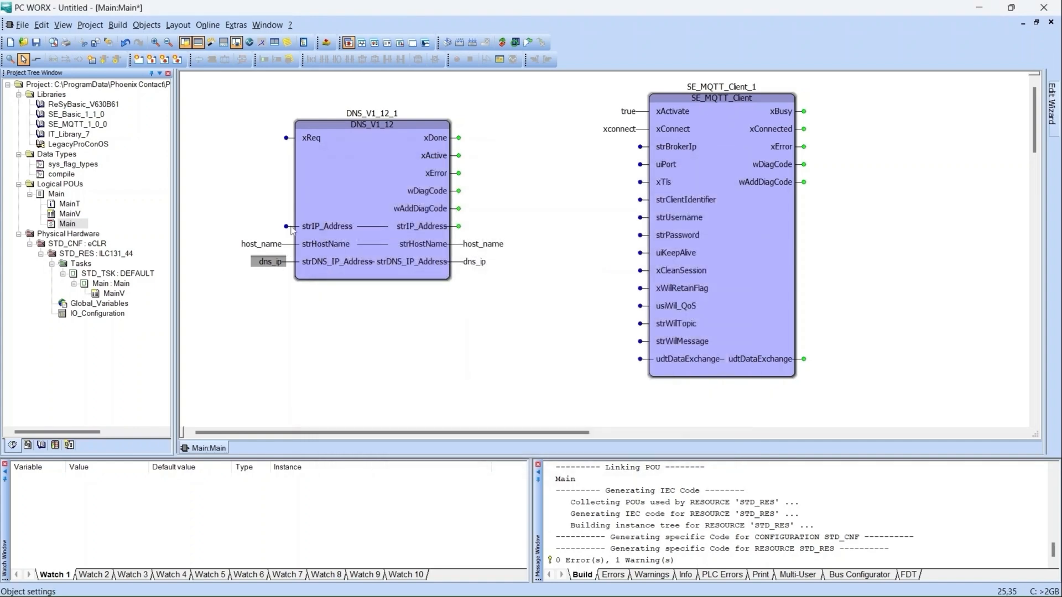
Connect a new STRING variable named broker_ip to the DNS block's strIP_Address parameter, leaving its initial value empty.
double_click(292, 228)
type("ip")
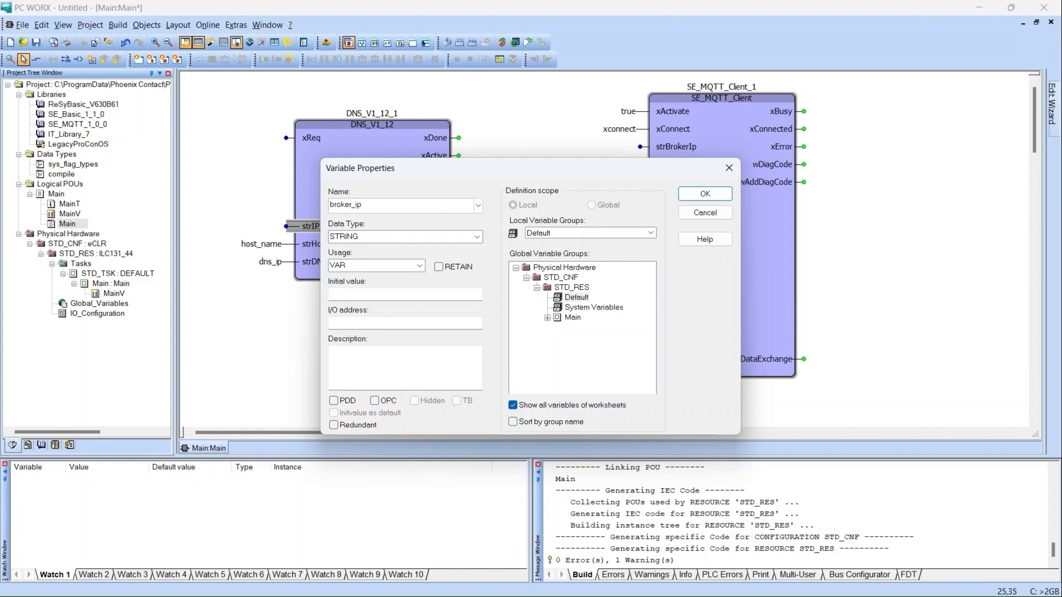
left_click(720, 195)
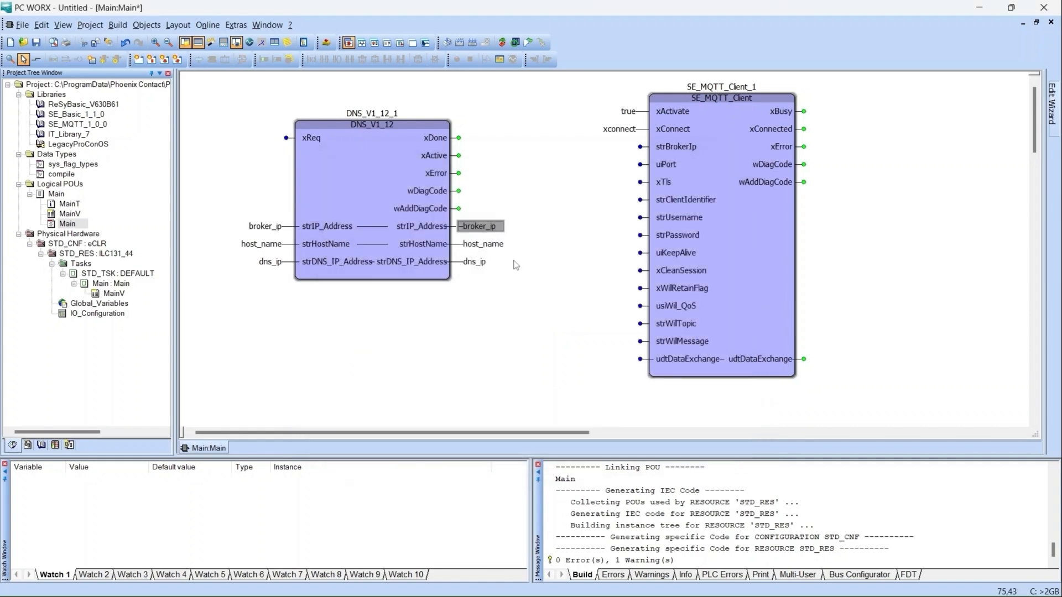
double_click(471, 227)
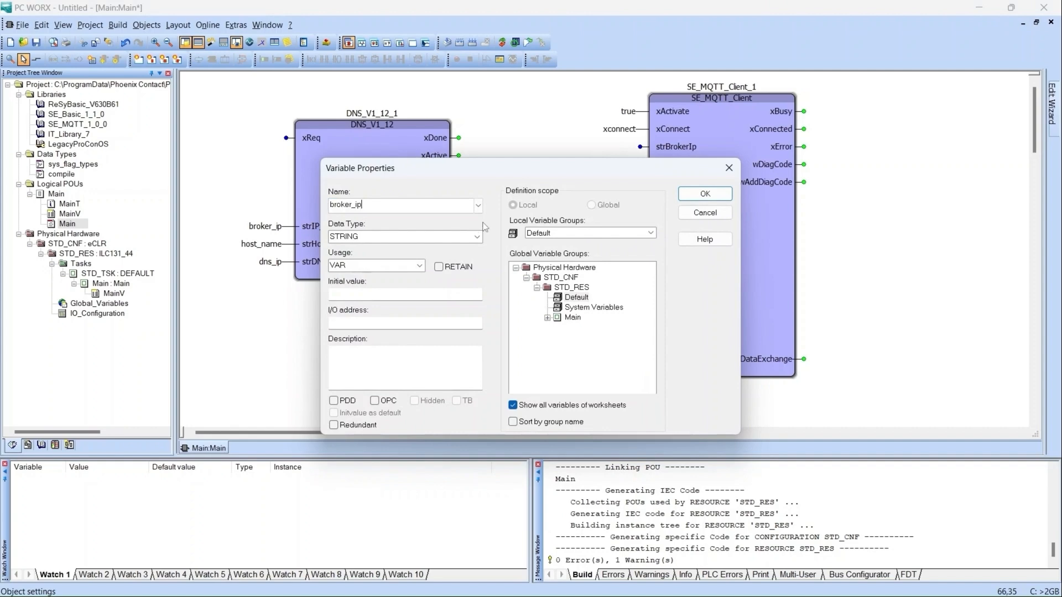
left_click(705, 194)
Connect the broker_ip variable from the DNS block to the MQTT client block's strBrokerIp input.
double_click(643, 151)
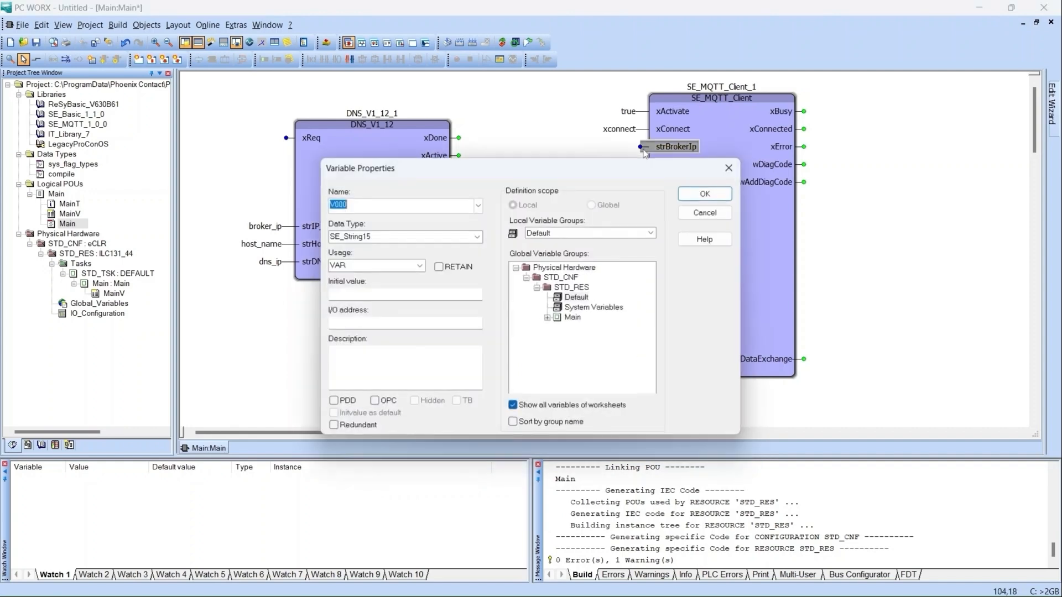
type("broker_ip")
left_click(710, 197)
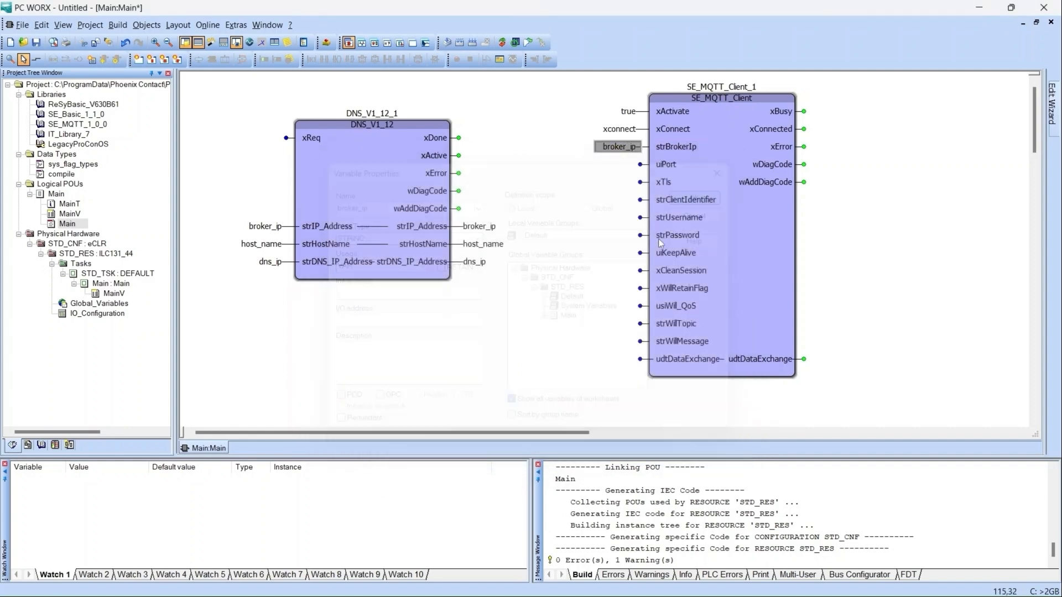
left_click(477, 263)
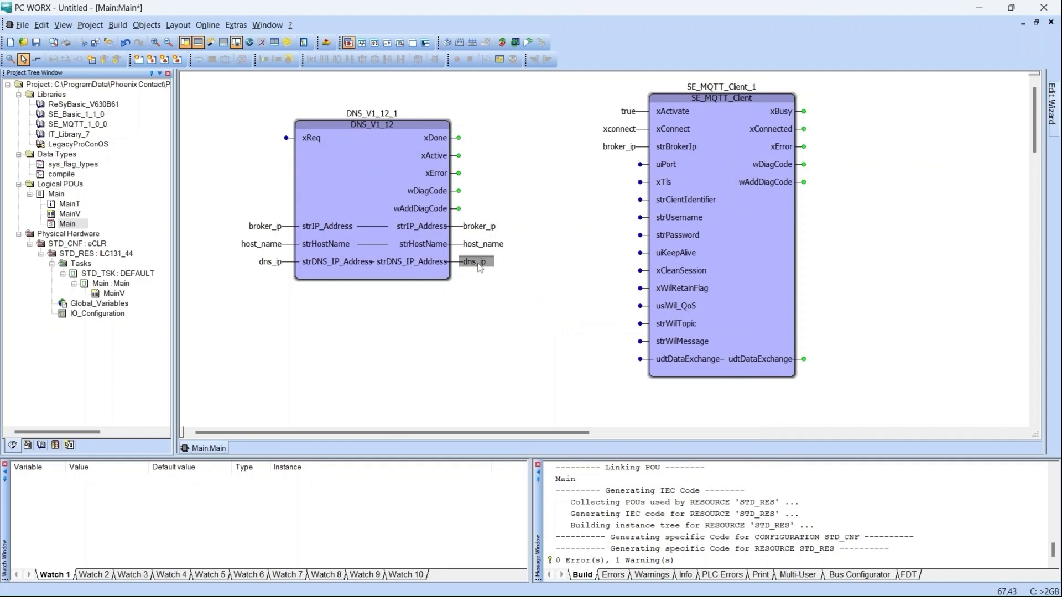
left_click(494, 229)
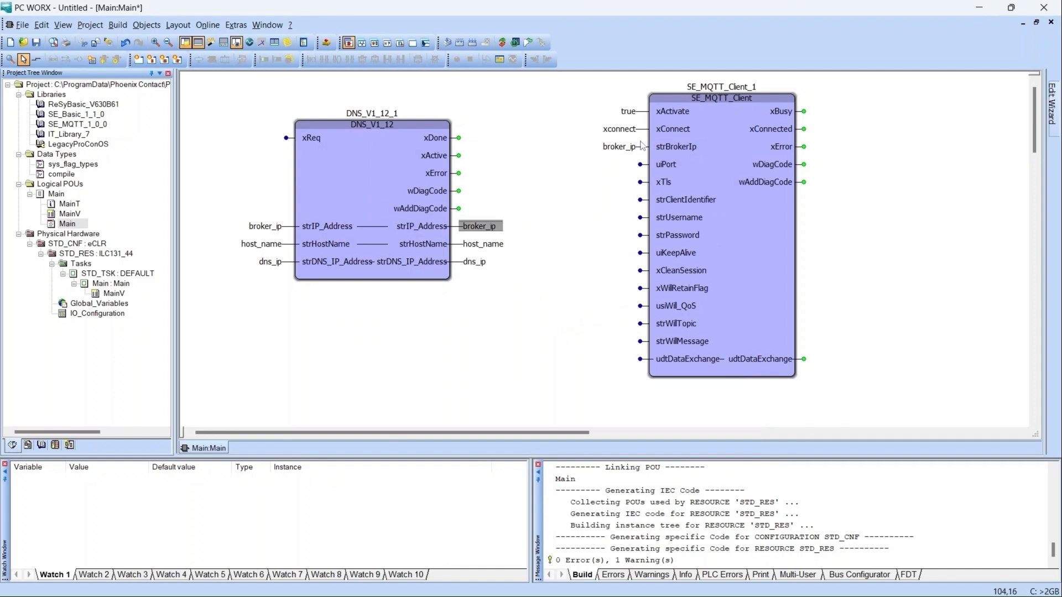
For the MQTT client's uiPort input, select the broker port 1883 on the credential page in Chrome and return to PC WORX.
left_click(671, 166)
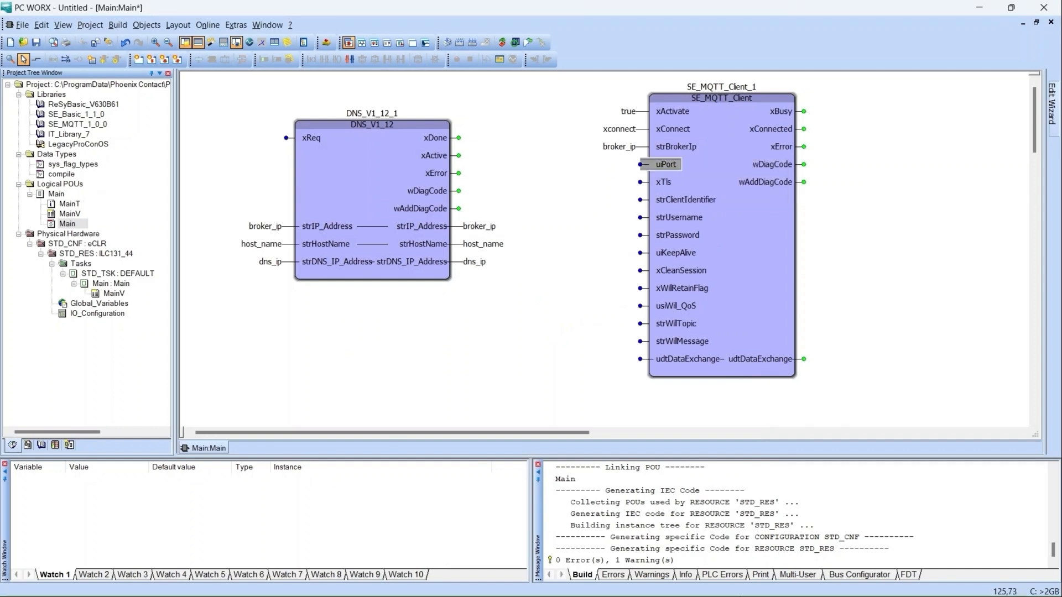
mouse_move(732, 581)
left_click(577, 580)
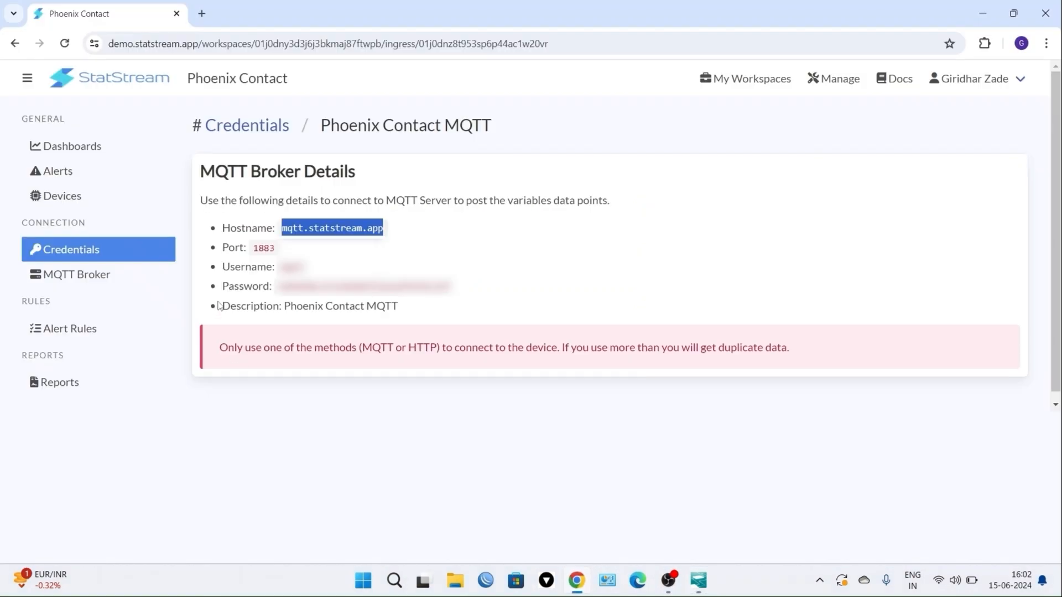
double_click(264, 248)
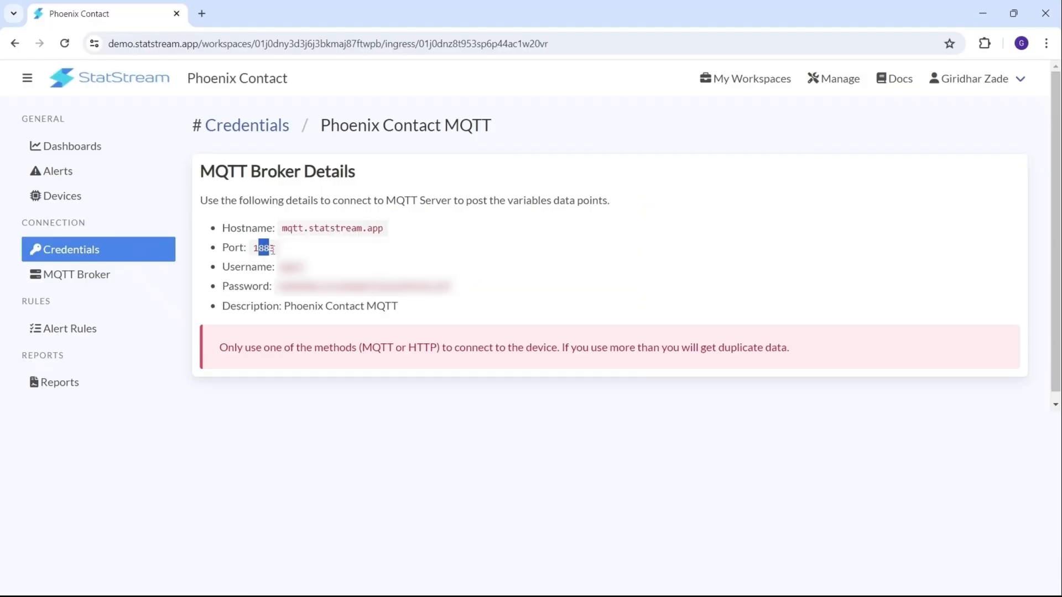
left_click_drag(264, 249, 254, 252)
left_click(254, 252)
double_click(257, 249)
mouse_move(590, 593)
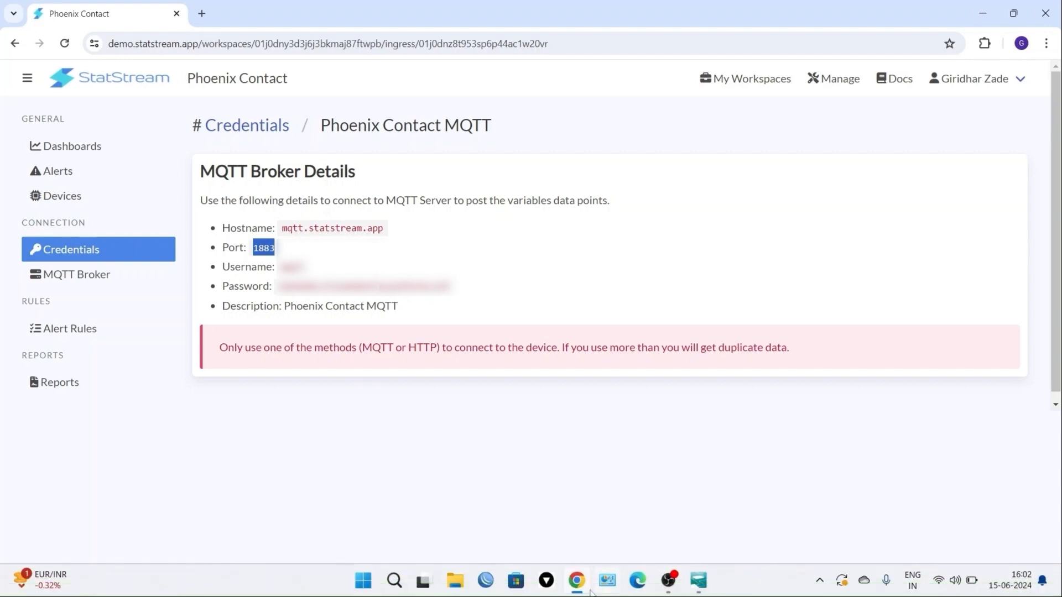
left_click(688, 577)
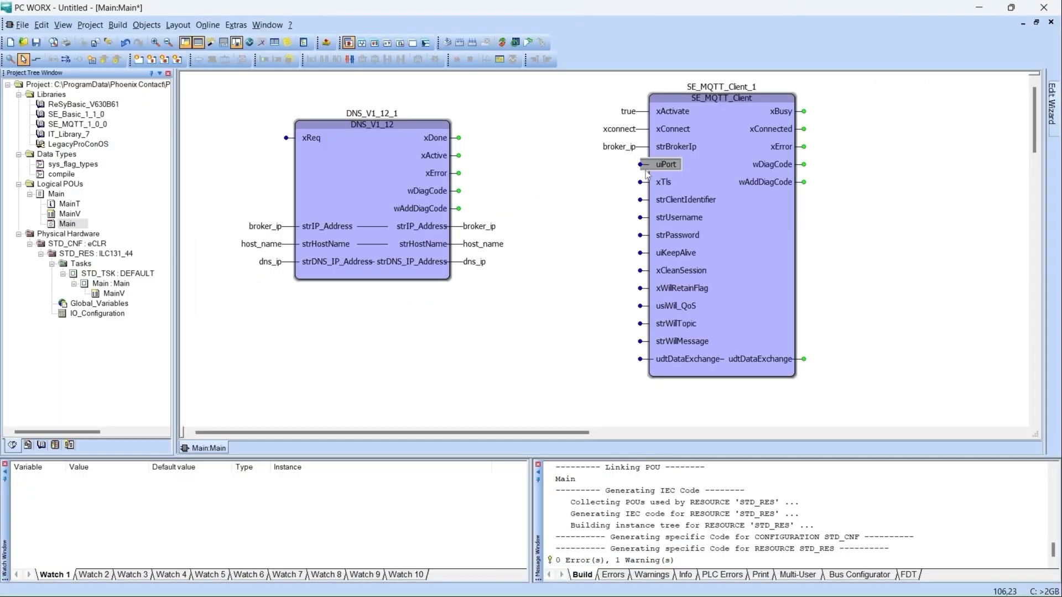
Connect a new UINT variable named broker_port with initial value 1883 to the MQTT client's uiPort input.
double_click(641, 164)
type("broker_port")
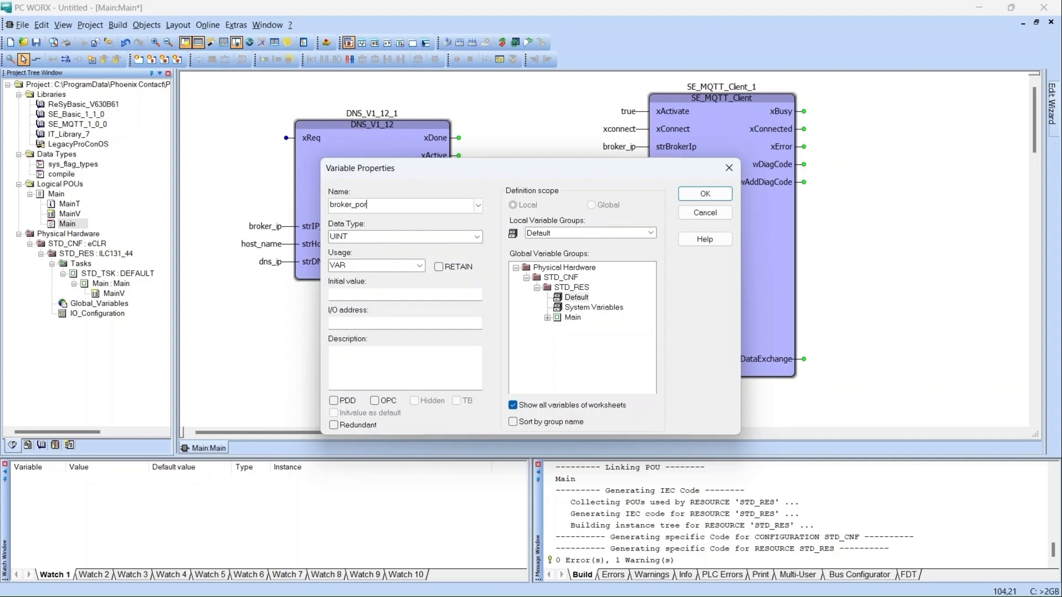
left_click(367, 294)
type("1883")
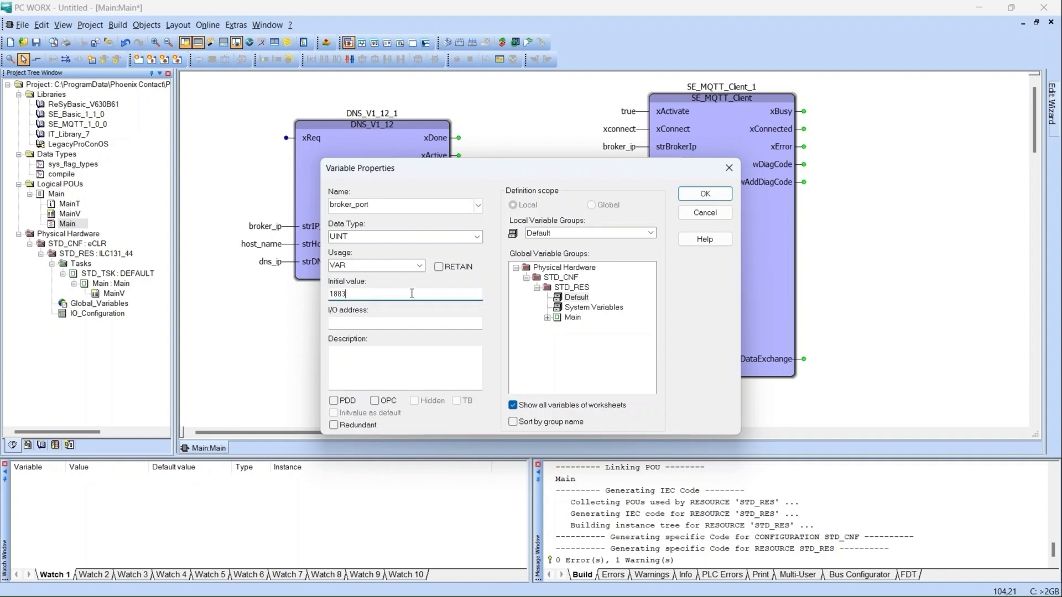
left_click(713, 196)
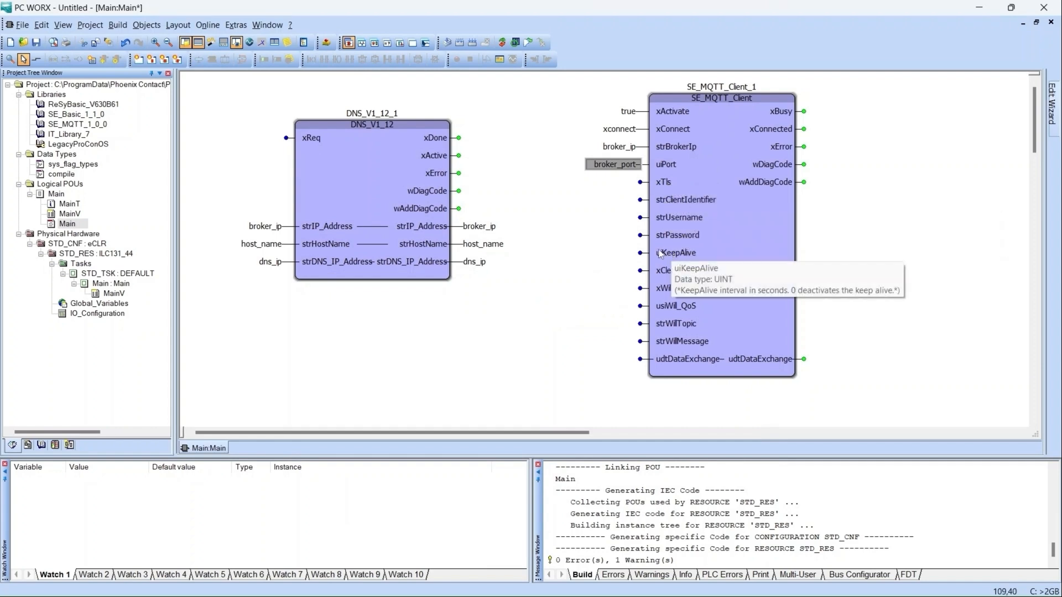
Assign the constant string#'phoenix' to the MQTT client's strClientIdentifier input.
double_click(641, 200)
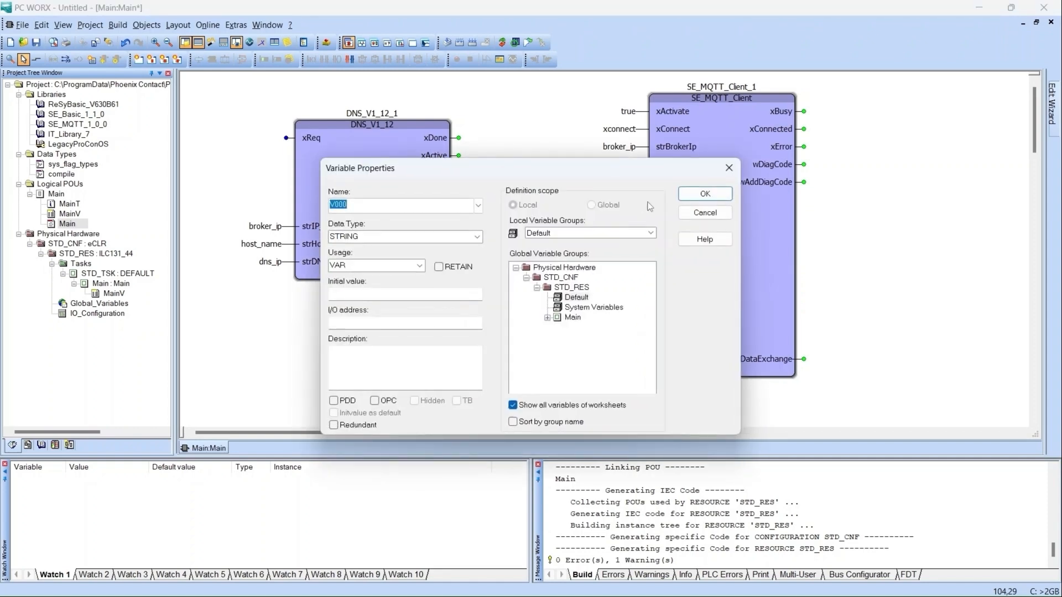
type("string#'phoenix")
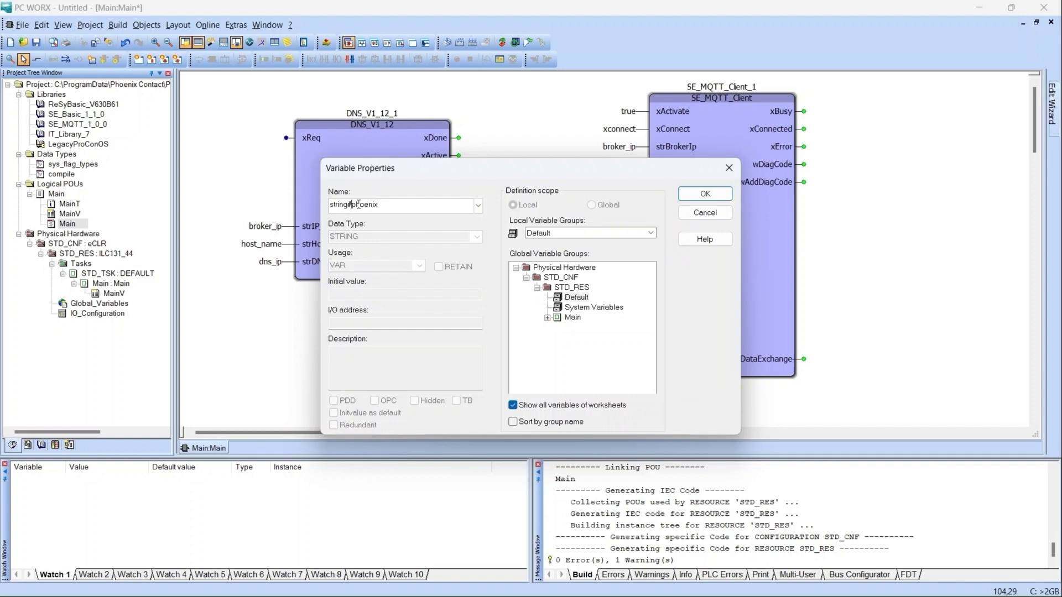
type("'")
left_click(704, 193)
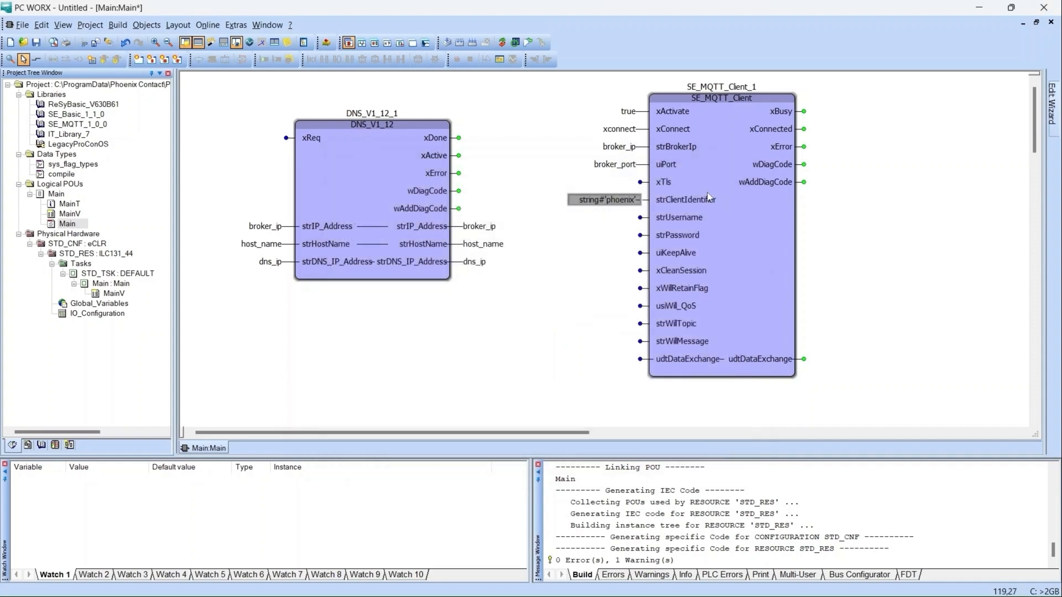
Connect a new STRING variable named username to the strUsername input, with the broker username from the Chrome credential page as its initial value.
left_click(640, 219)
double_click(641, 220)
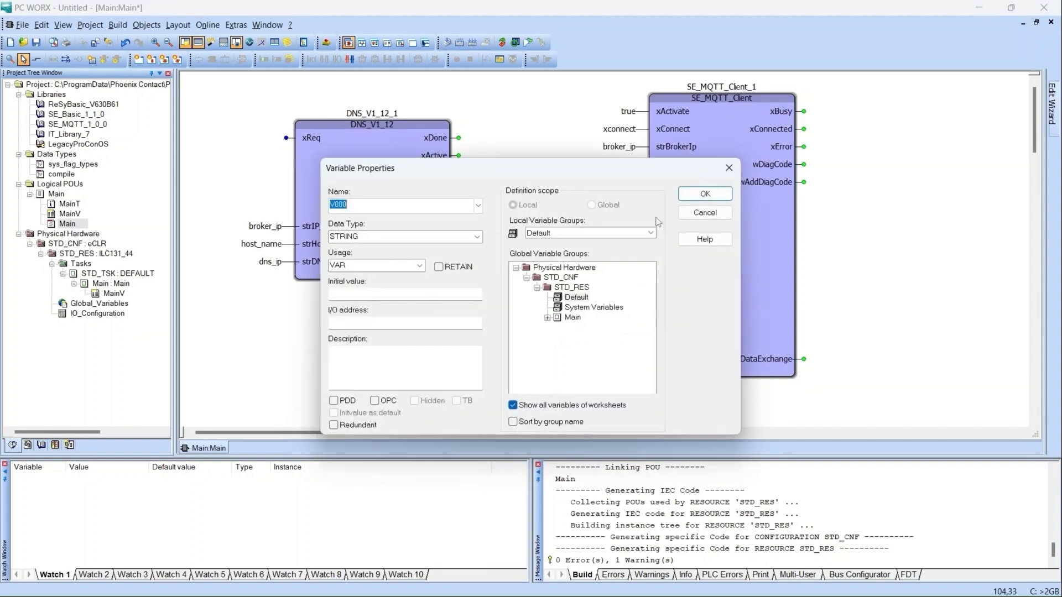
type("username")
left_click(575, 585)
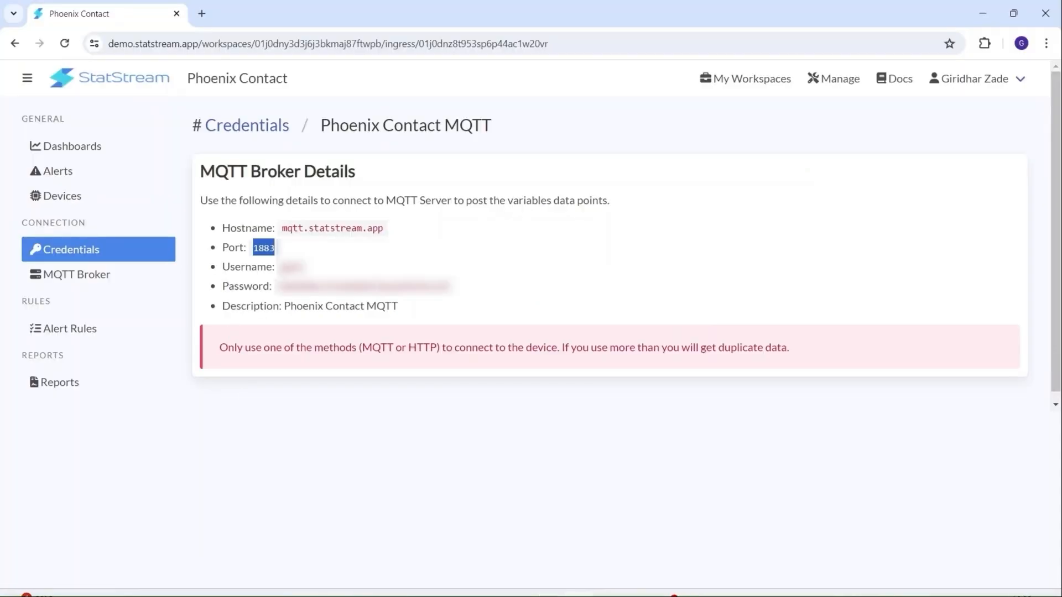
double_click(292, 268)
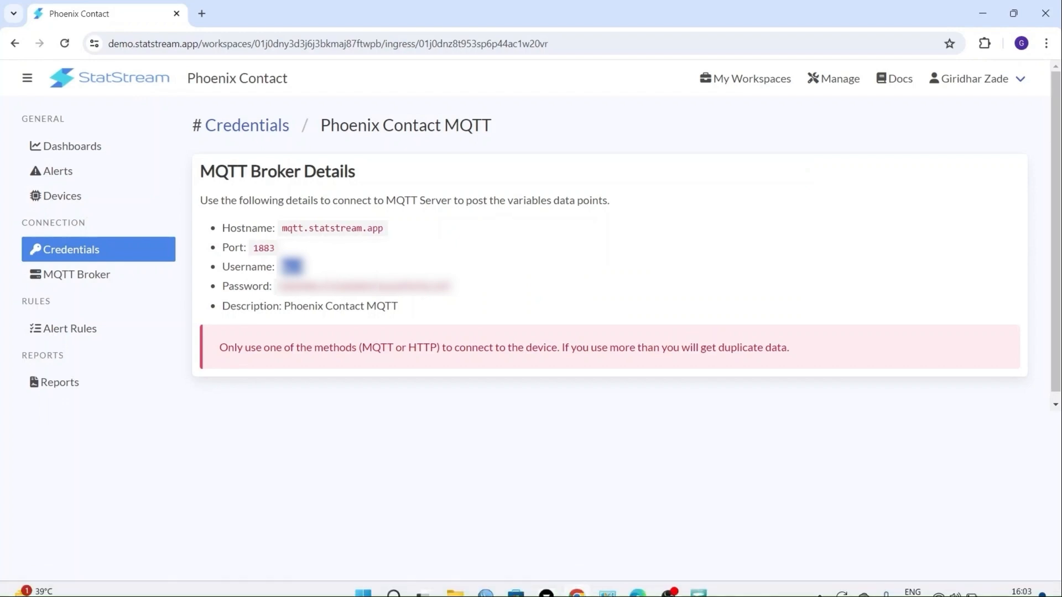
left_click(700, 581)
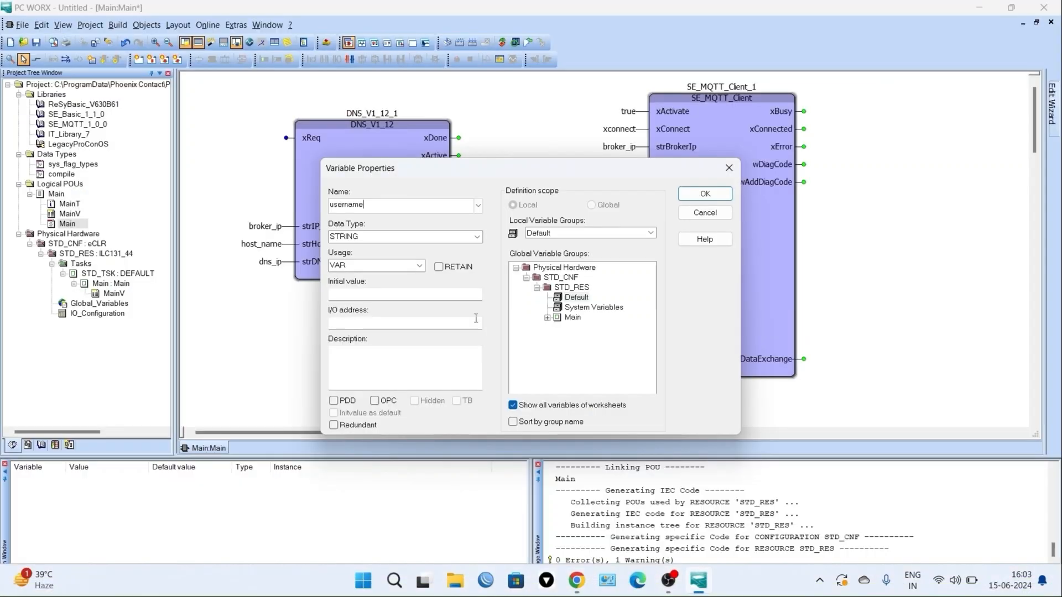
left_click(381, 293)
key("ctrl+v")
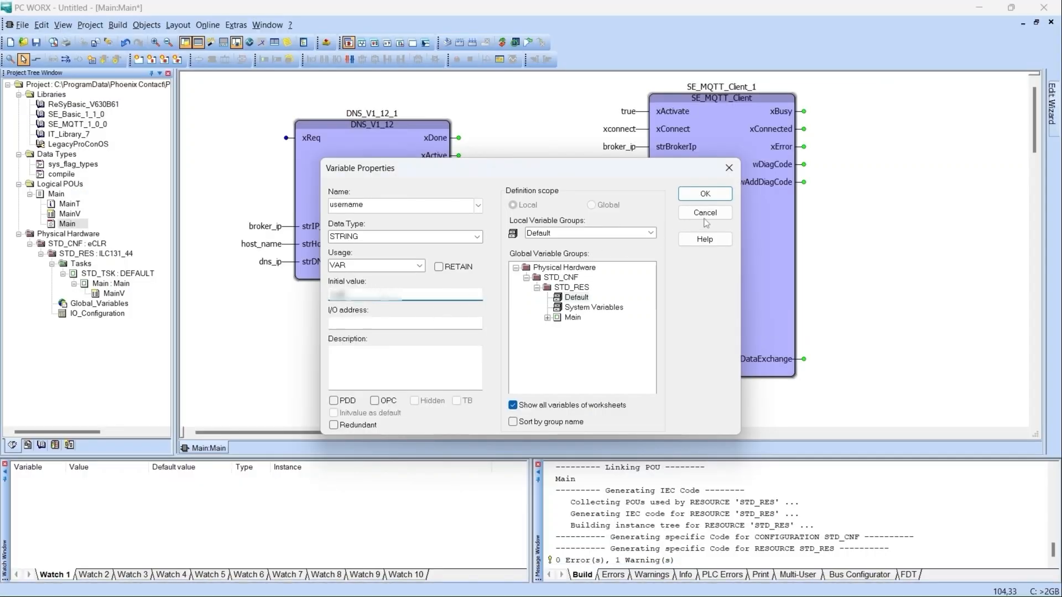
left_click(705, 194)
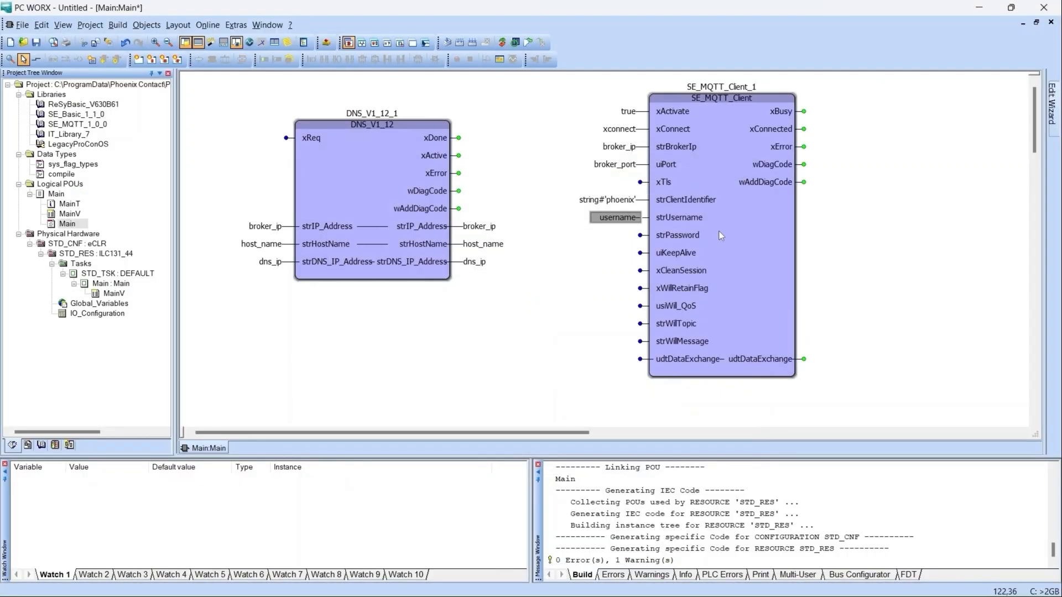
Connect a new STRING variable named password to the strPassword input, with the broker password from the Chrome credential page as its initial value.
double_click(643, 236)
type("password")
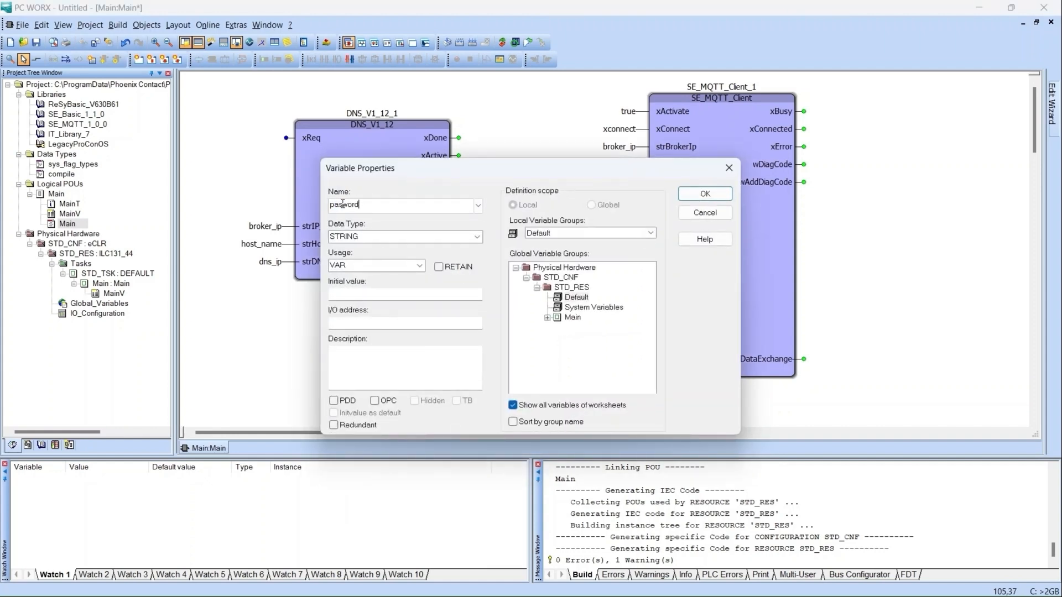
type("s")
left_click(577, 581)
double_click(292, 267)
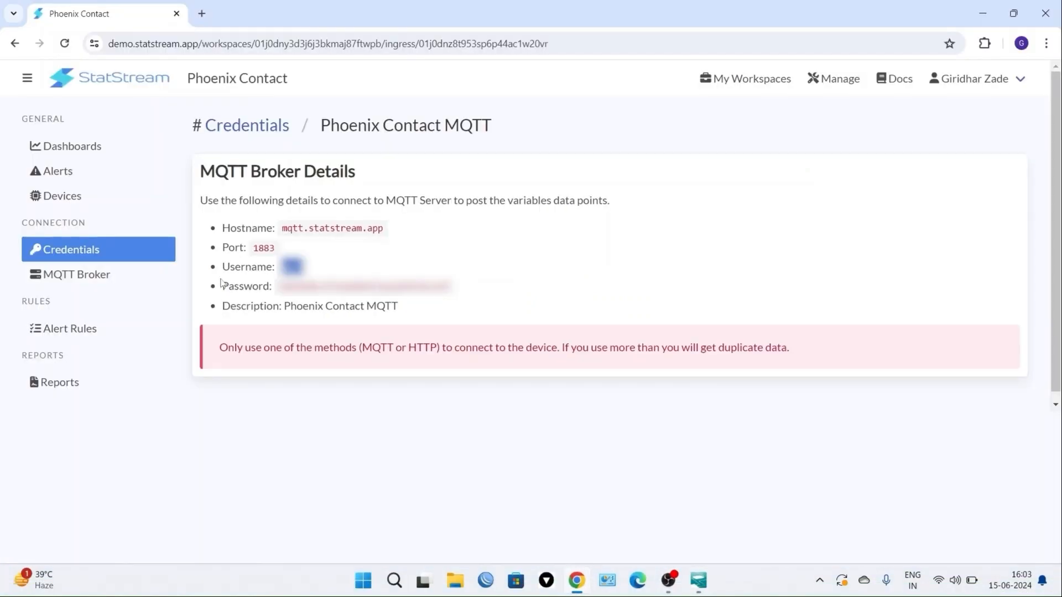
left_click_drag(280, 286, 452, 296)
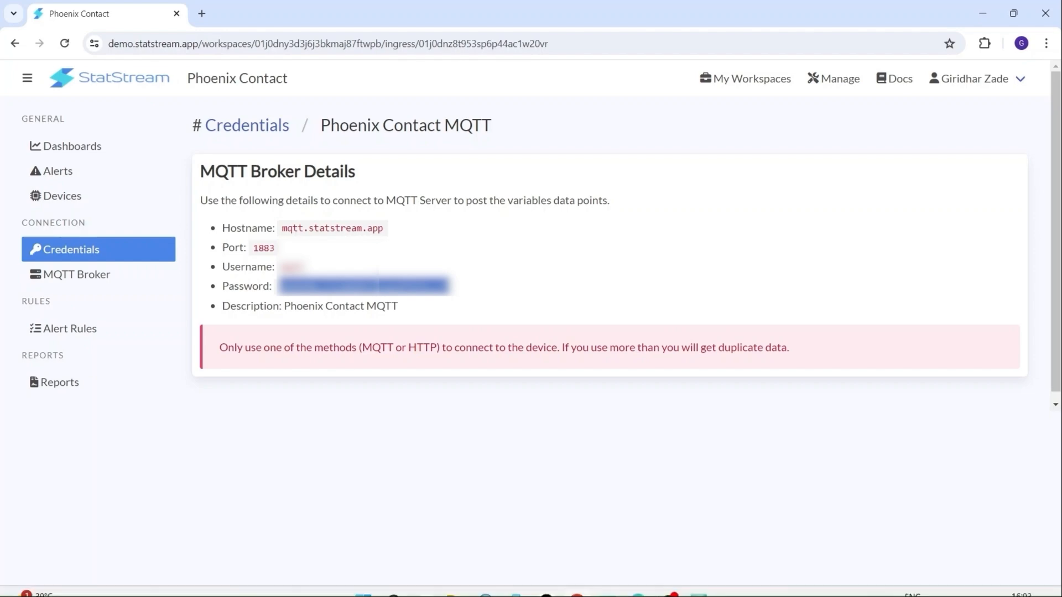
left_click(699, 581)
left_click(368, 295)
key("ctrl+v")
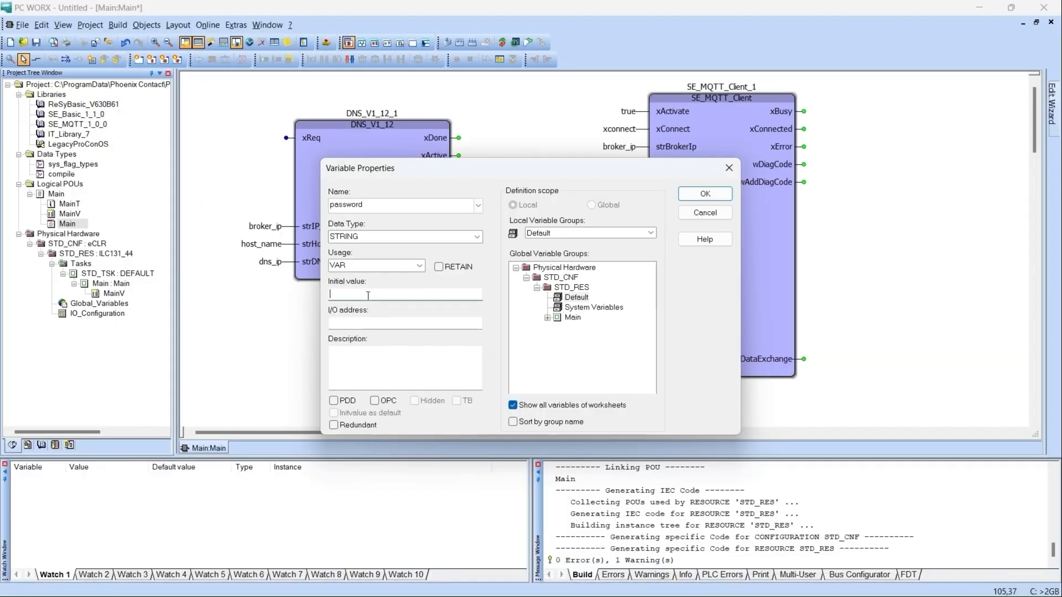
left_click(705, 194)
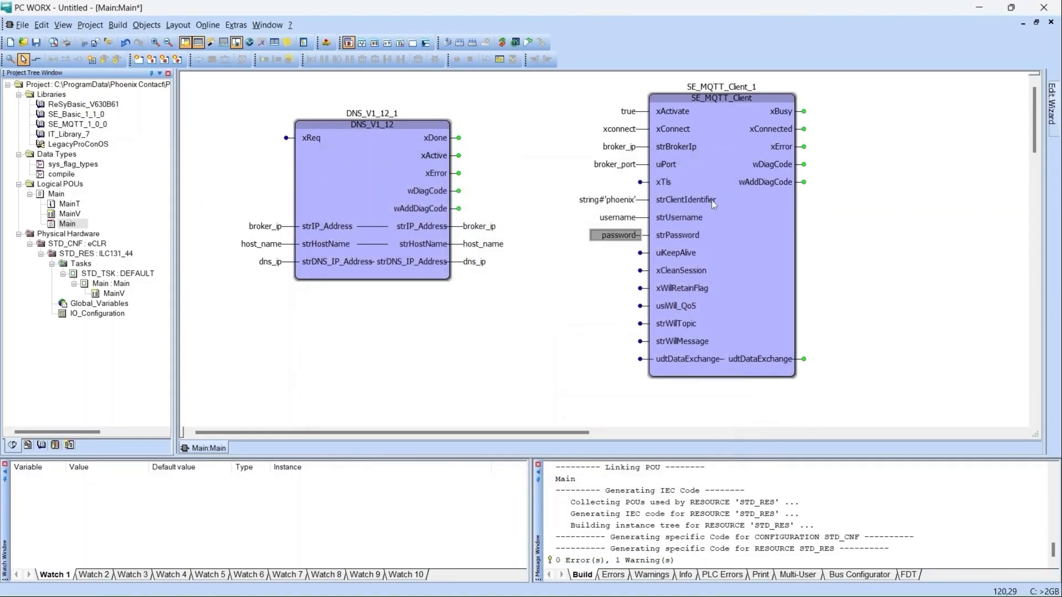
Assign the constant true to the MQTT client's xCleanSession and xWillRetainFlag inputs.
double_click(642, 271)
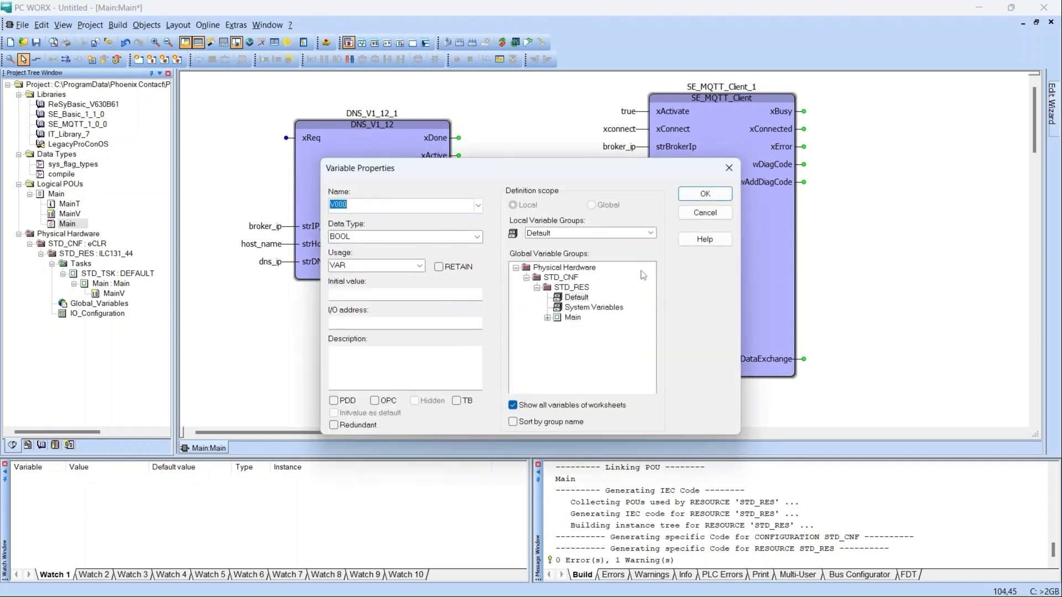
type("true")
key("Return")
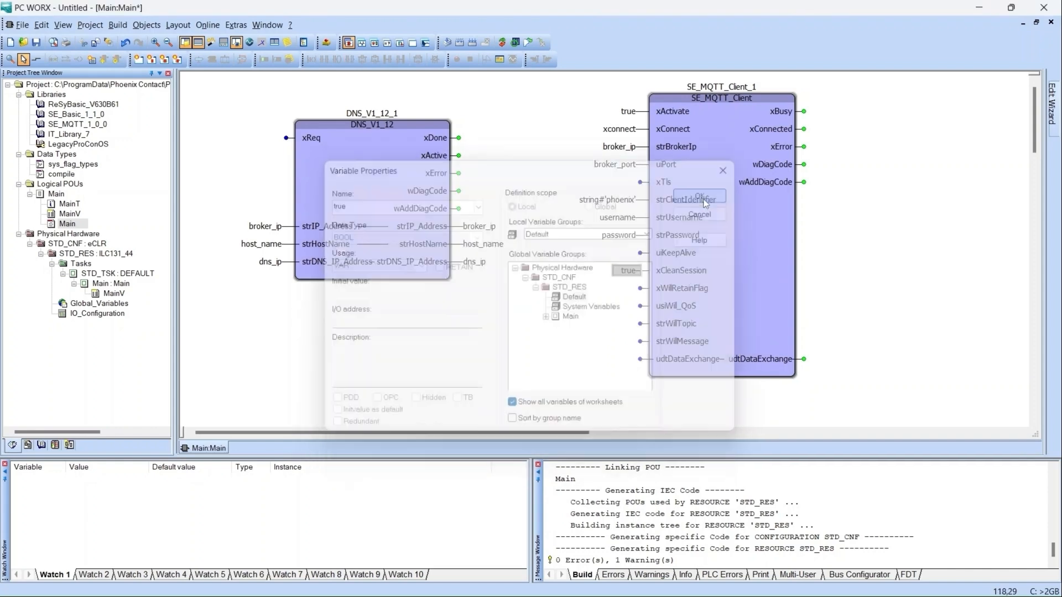
double_click(642, 291)
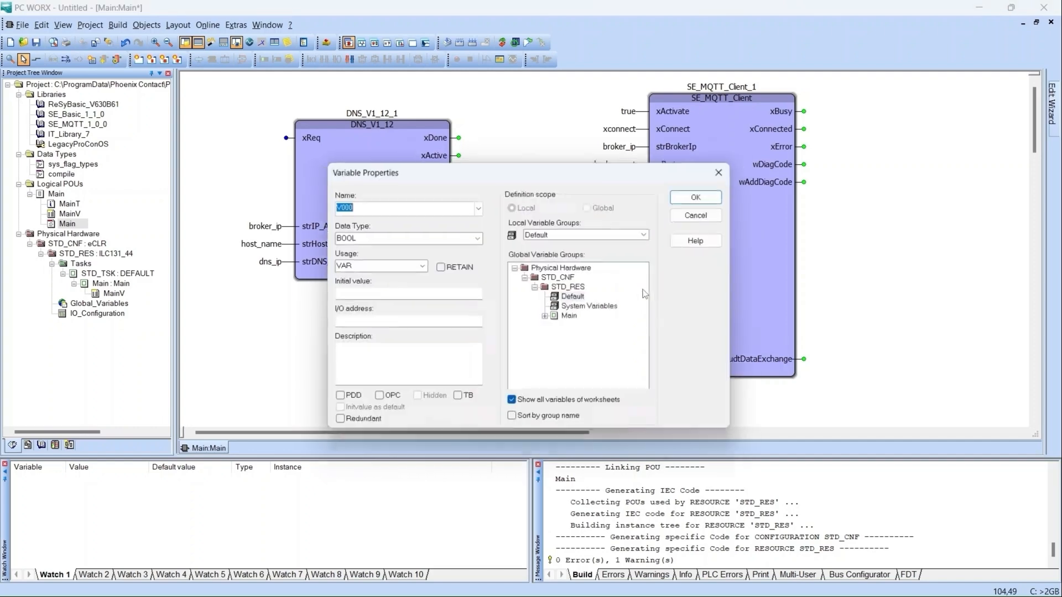
type("true")
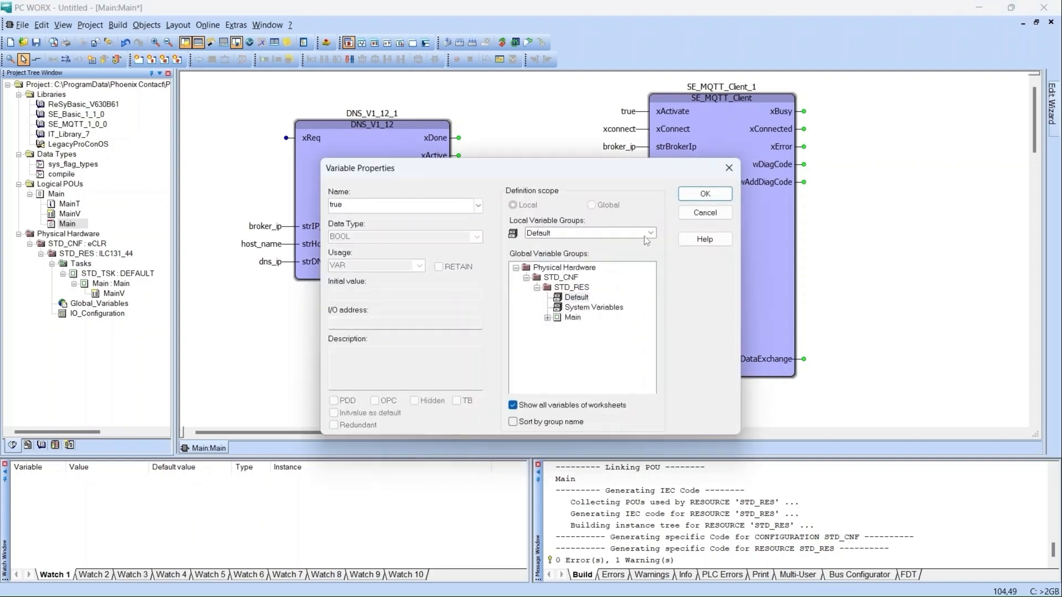
left_click(705, 194)
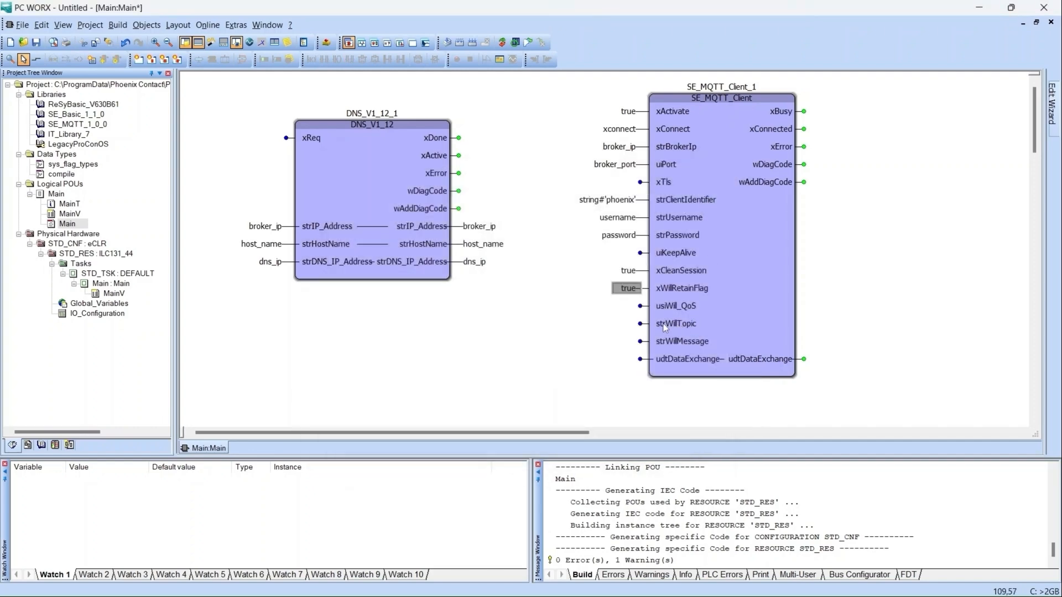
Assign the constant usint#0 to the MQTT client's usiWill_QoS input.
double_click(642, 306)
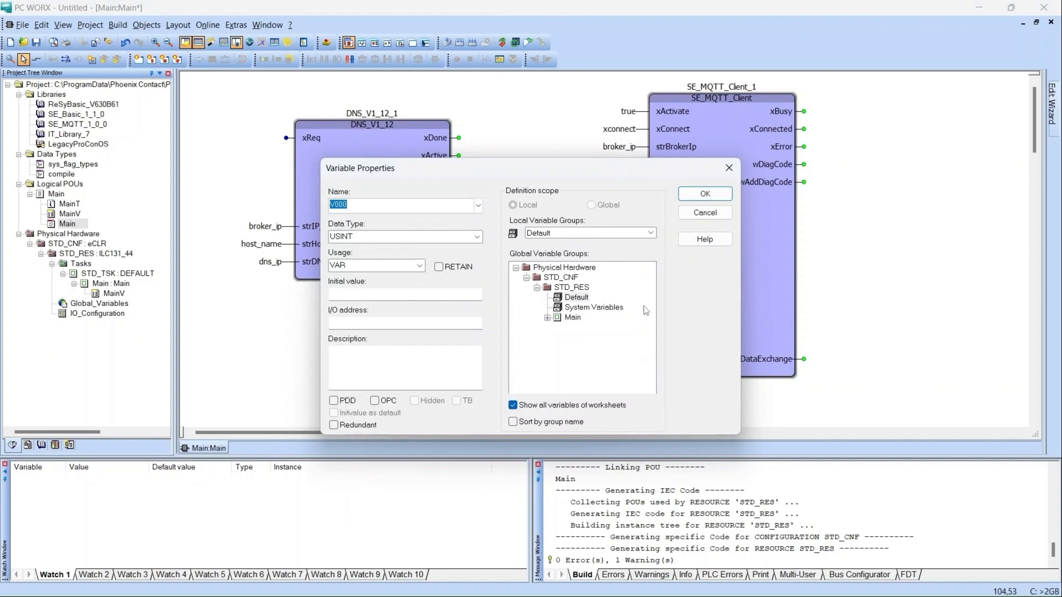
type("u")
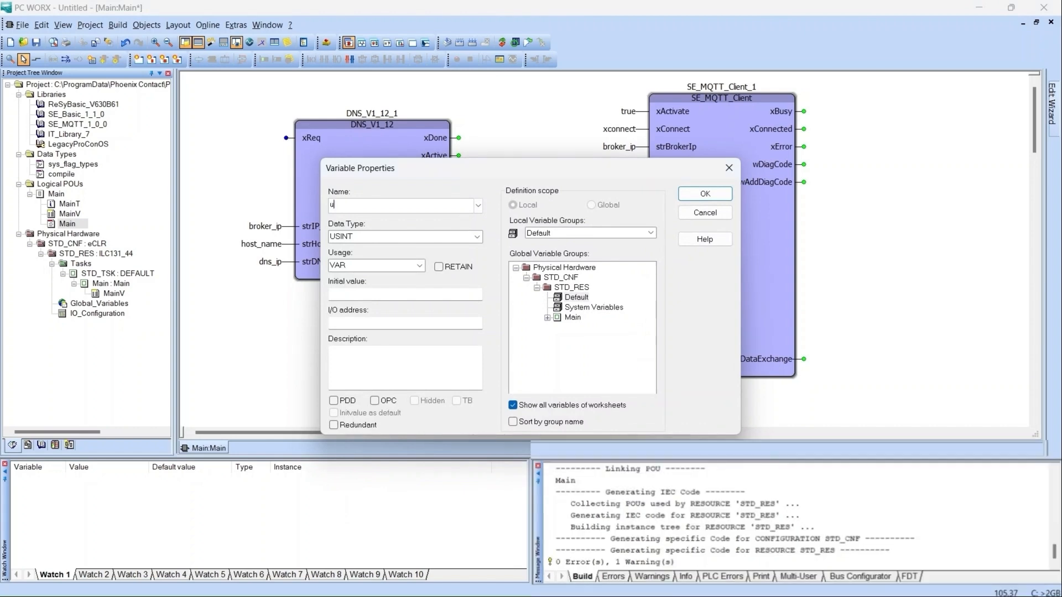
type("sint#0")
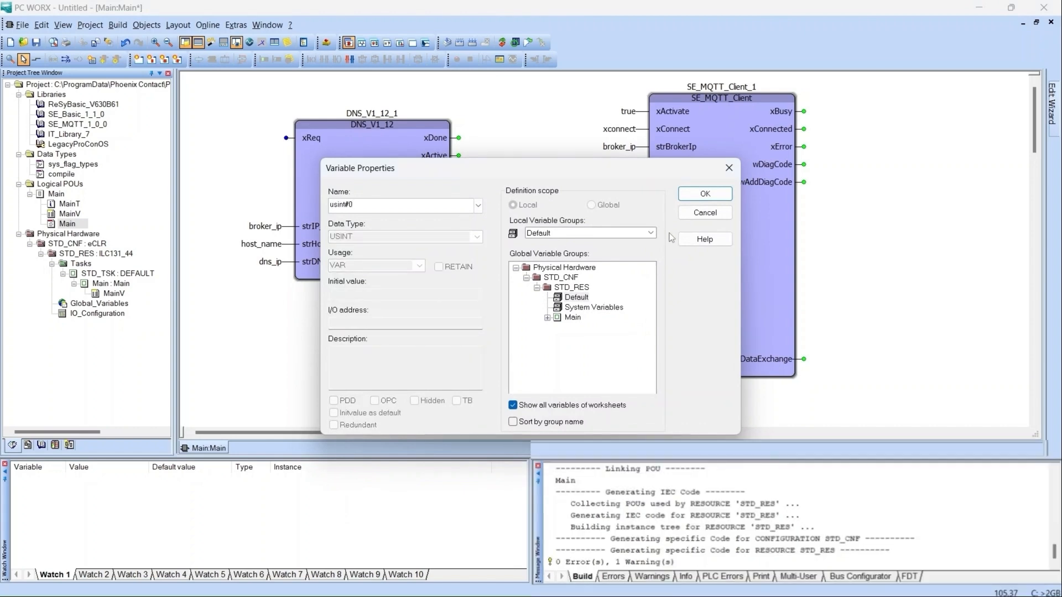
left_click(705, 193)
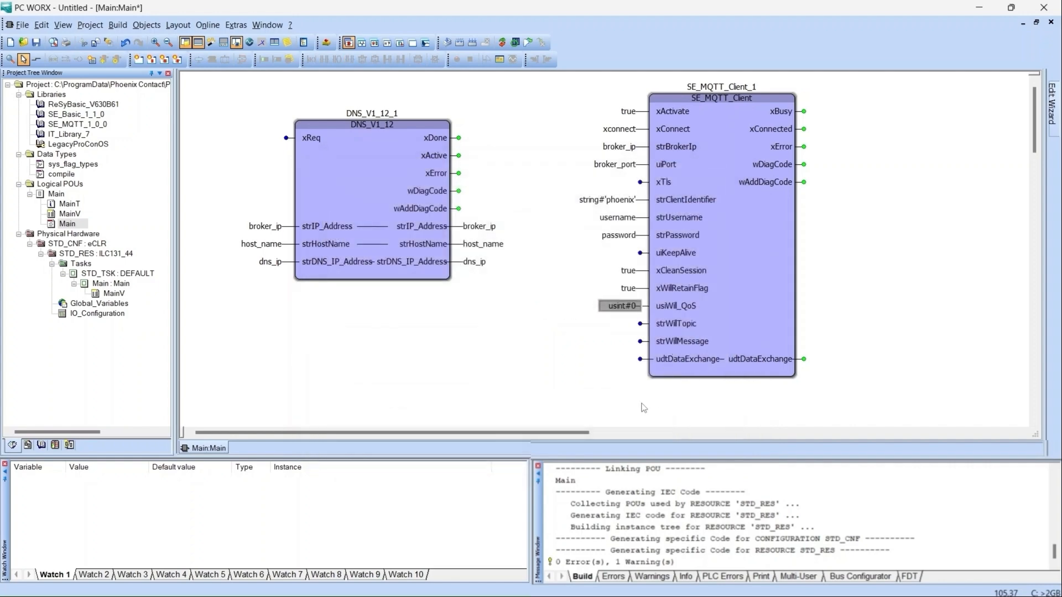
Connect a new SE_MQTT_udtInterface variable named udt_interface to the MQTT client's udtDataExchange parameter.
left_click(643, 365)
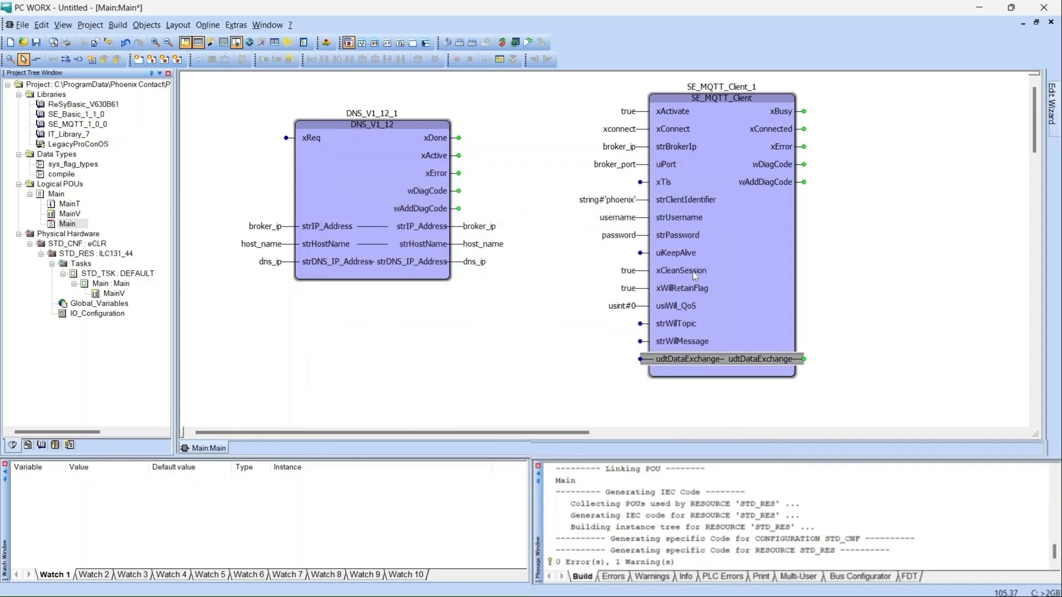
double_click(642, 359)
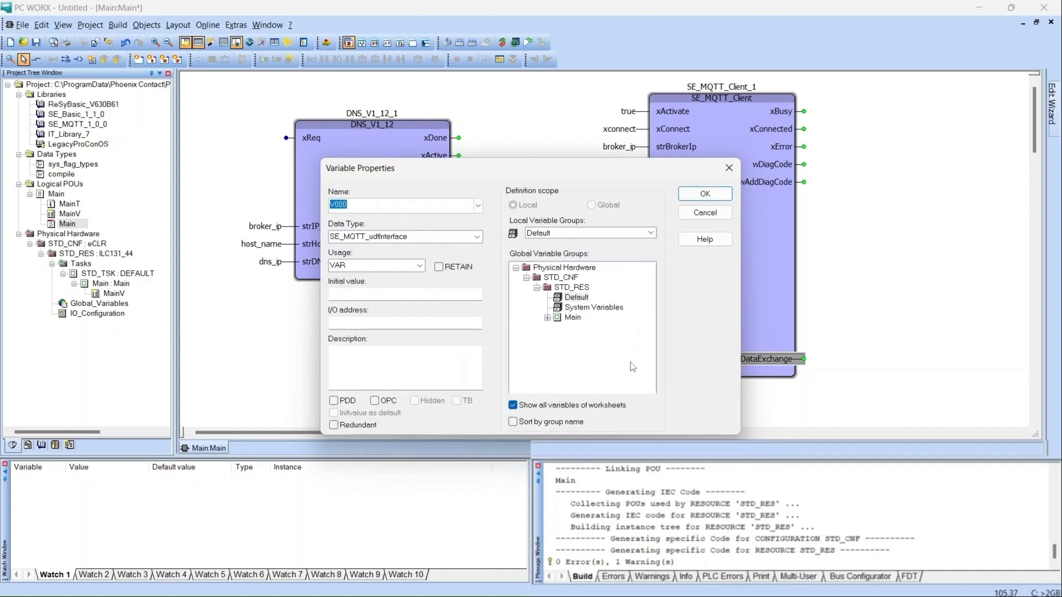
type("udt_interface")
left_click(706, 193)
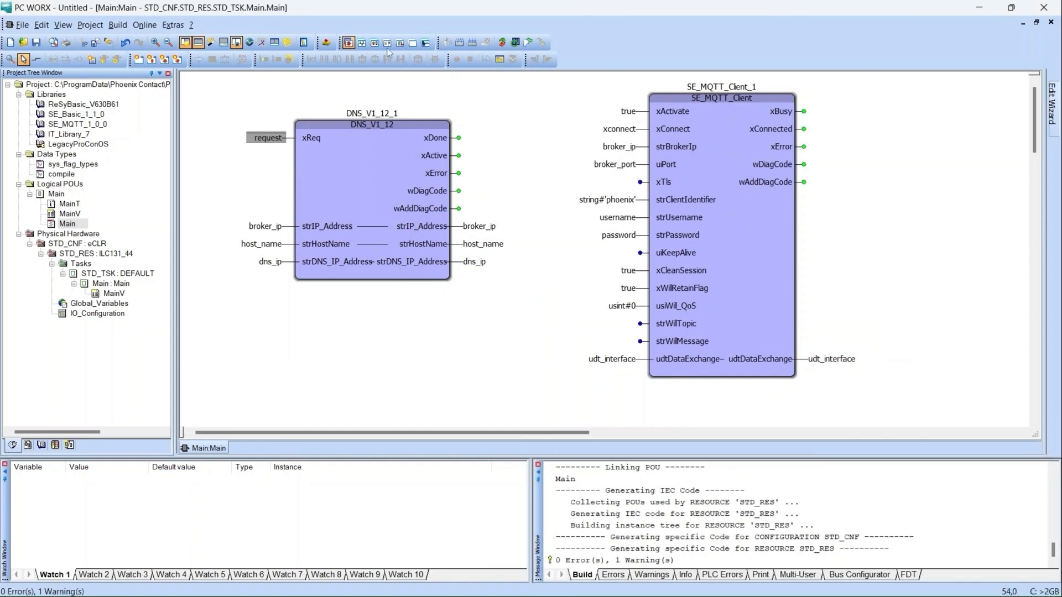
Compile the project and switch to the bus configuration workspace with the controller's communication settings.
left_click(473, 42)
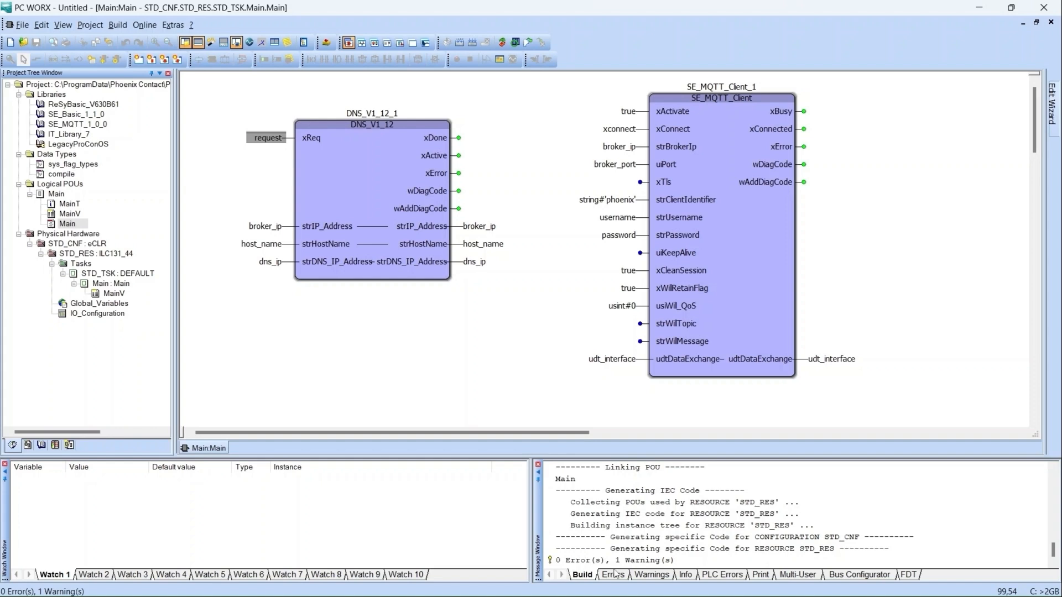
left_click(362, 43)
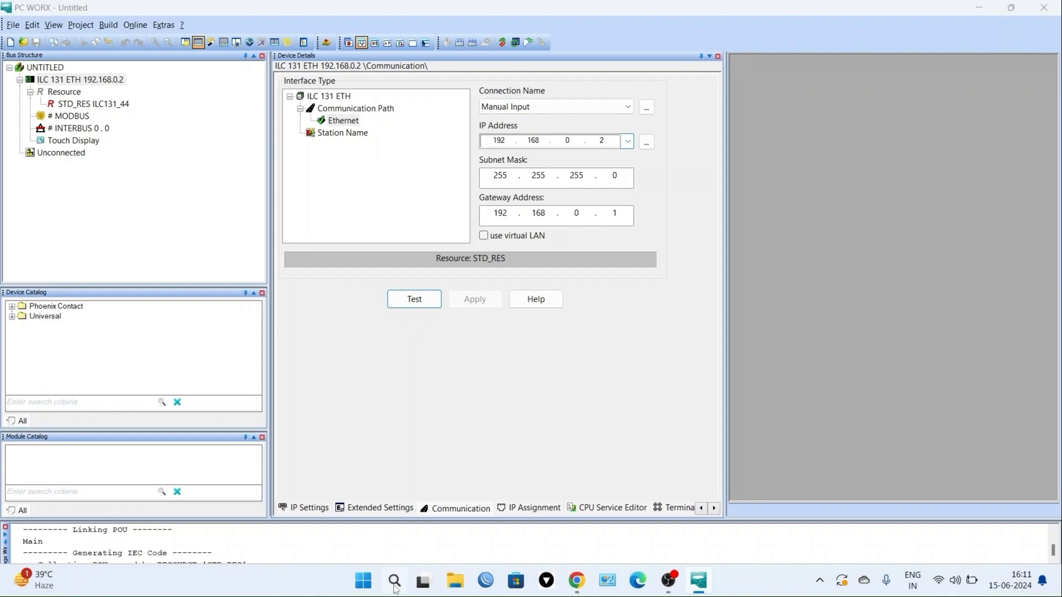
Refresh the device list in NetNames+ to check the controller's IP address, and return to PC WORX.
left_click(395, 581)
type("net")
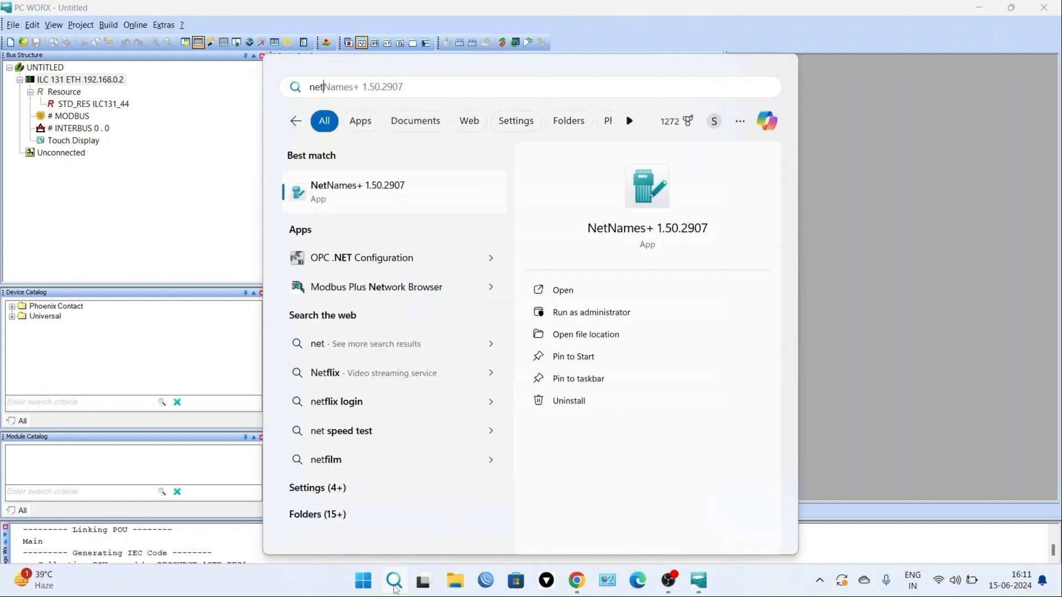
left_click(414, 192)
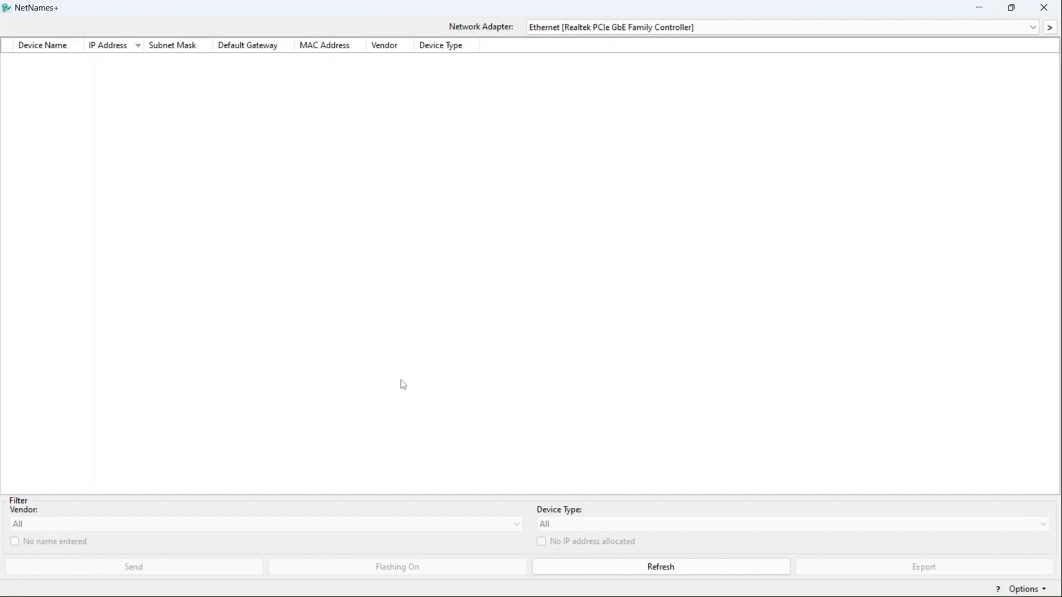
left_click(588, 562)
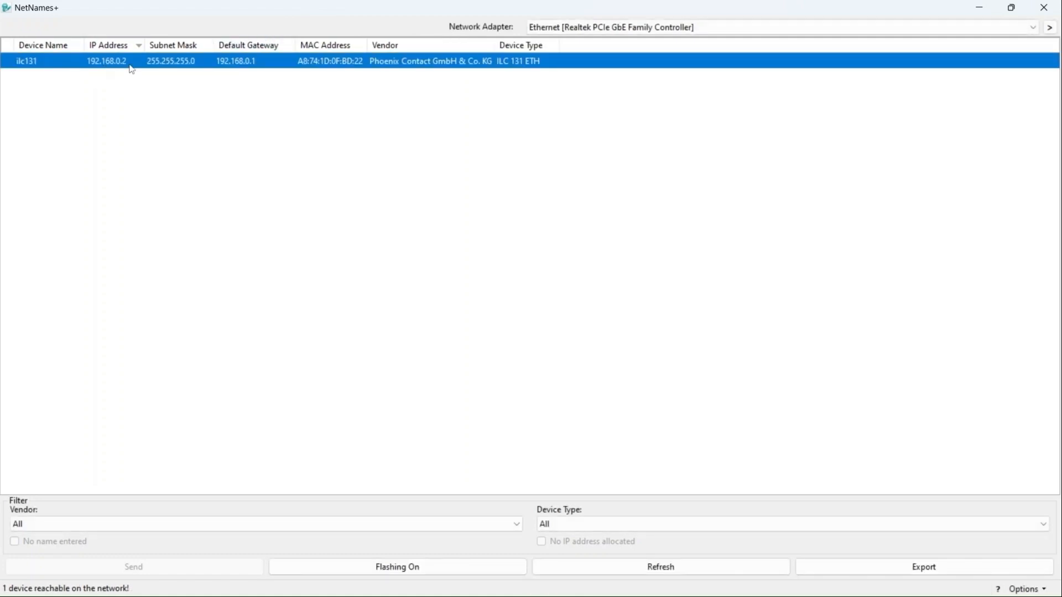
left_click(1044, 5)
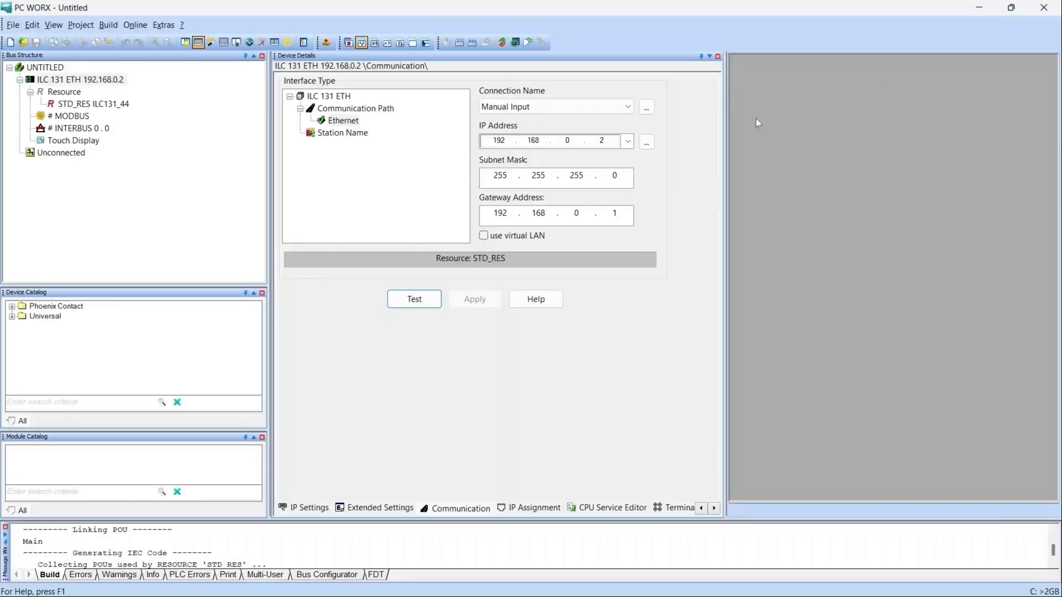
Test the controller's Ethernet communication path and return to the IEC programming workspace.
left_click(606, 144)
left_click(433, 304)
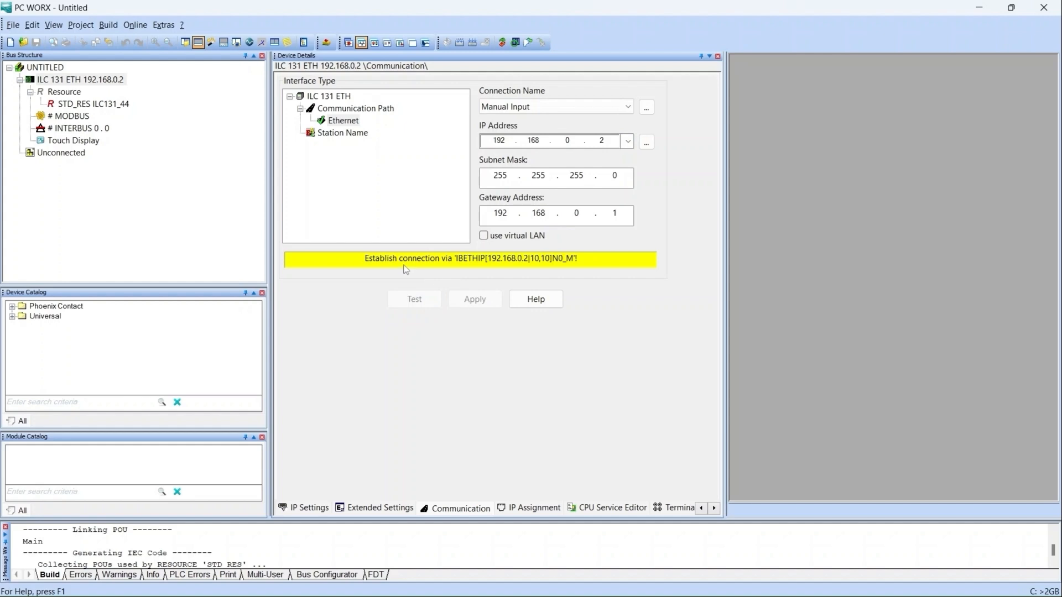
left_click(350, 43)
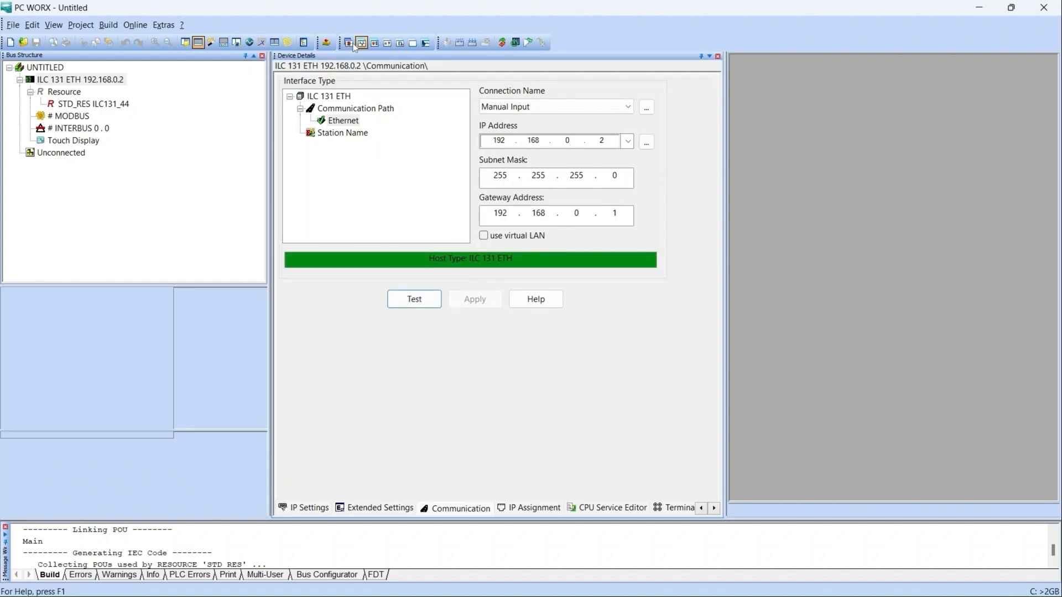
Compile the project and download it to the controller after stopping and resetting the STD_RES resource.
left_click(473, 44)
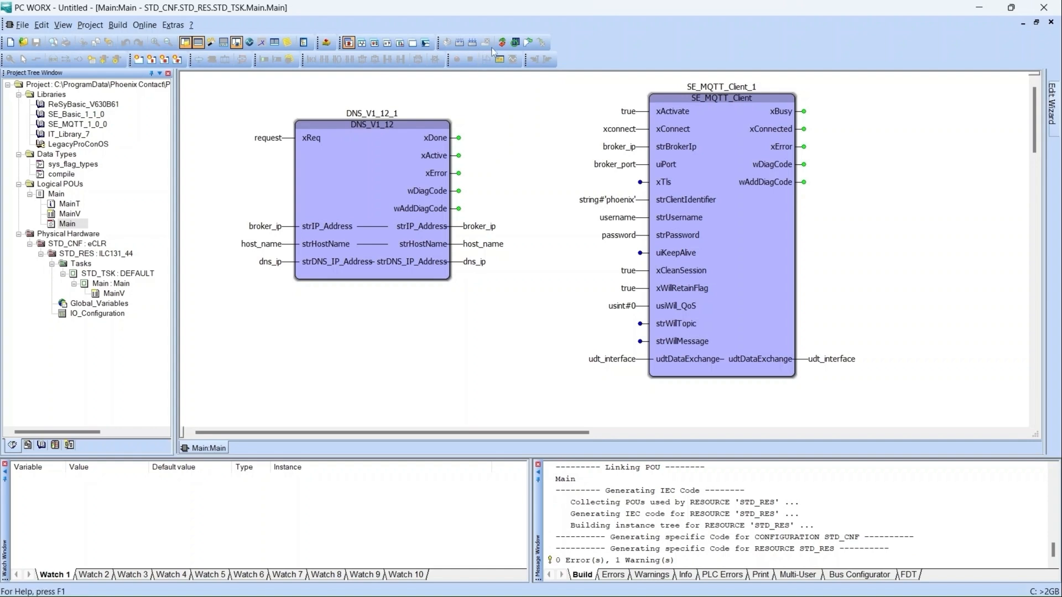
left_click(515, 43)
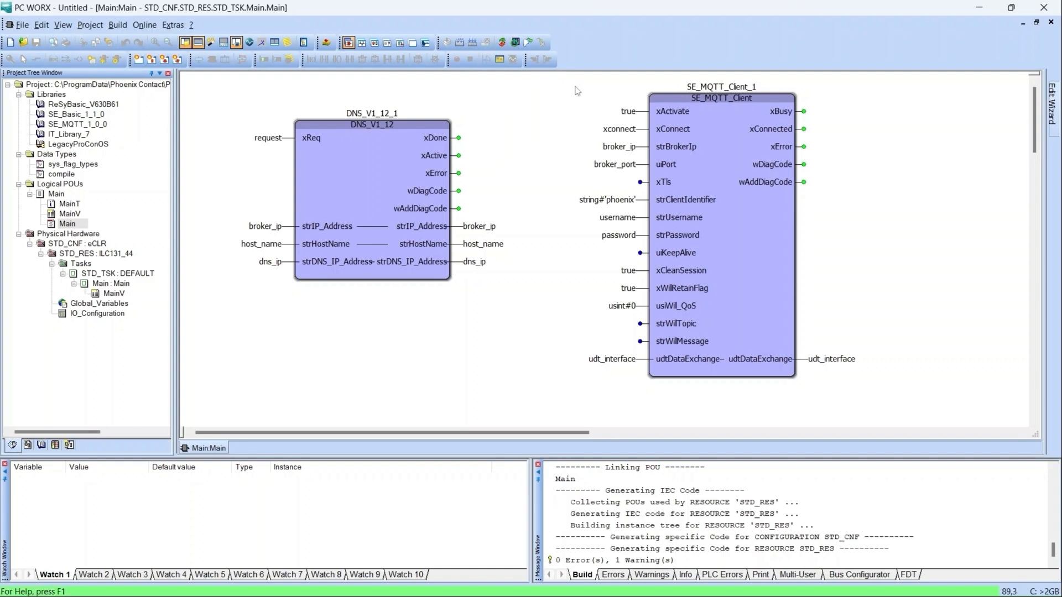
left_click(931, 403)
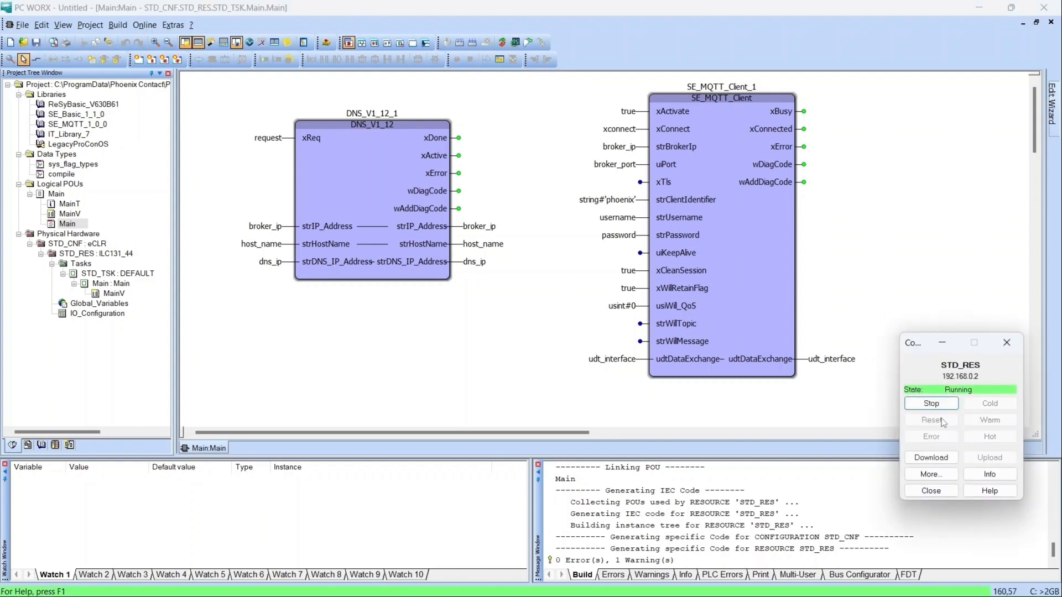
left_click(940, 421)
left_click(966, 460)
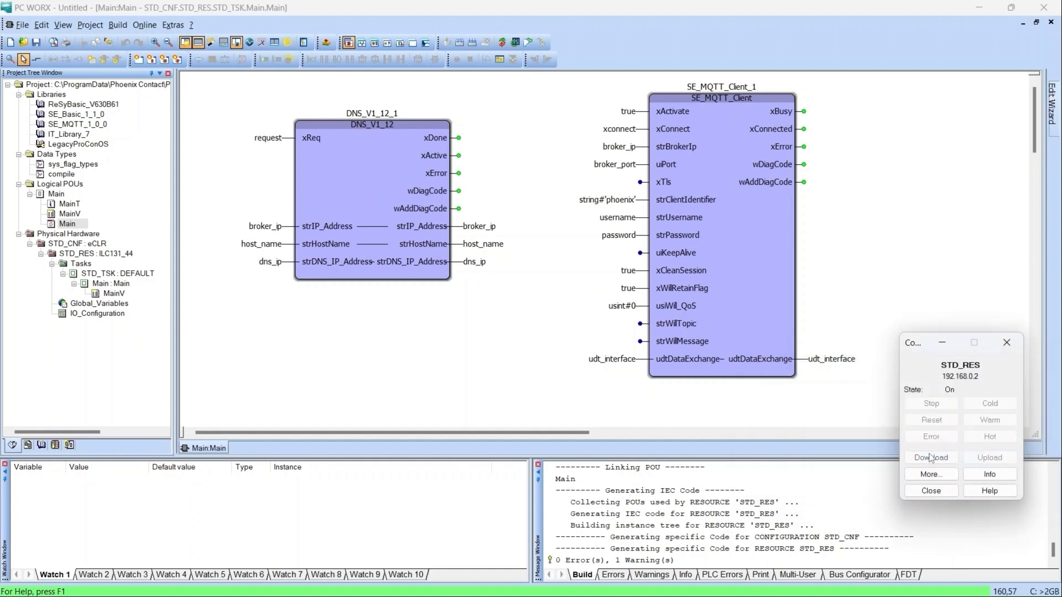
left_click(938, 462)
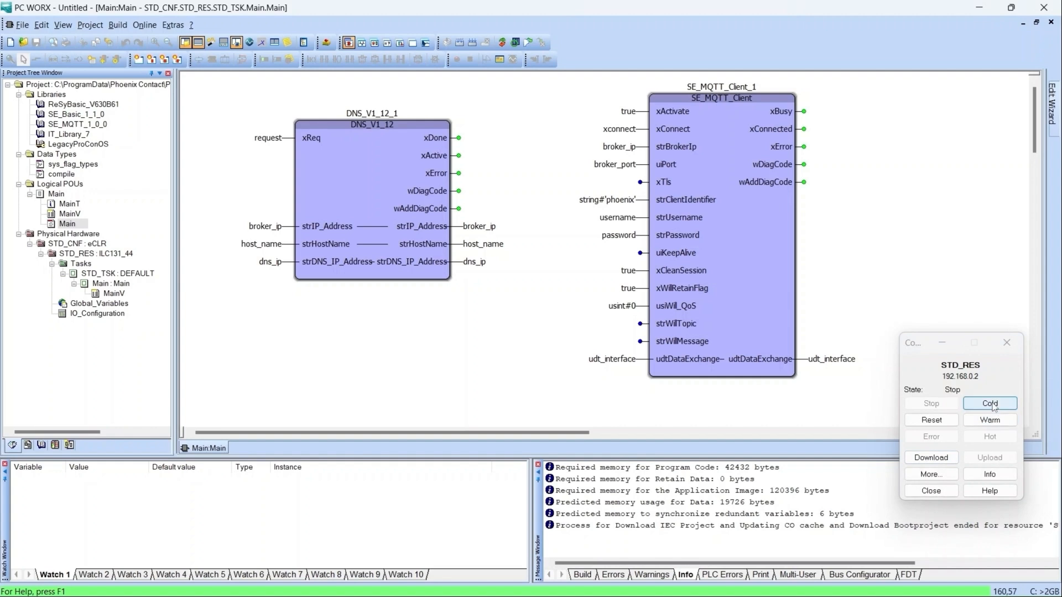
Cold-start the STD_RES resource and switch the Main worksheet to debug mode.
left_click(990, 403)
left_click(1006, 343)
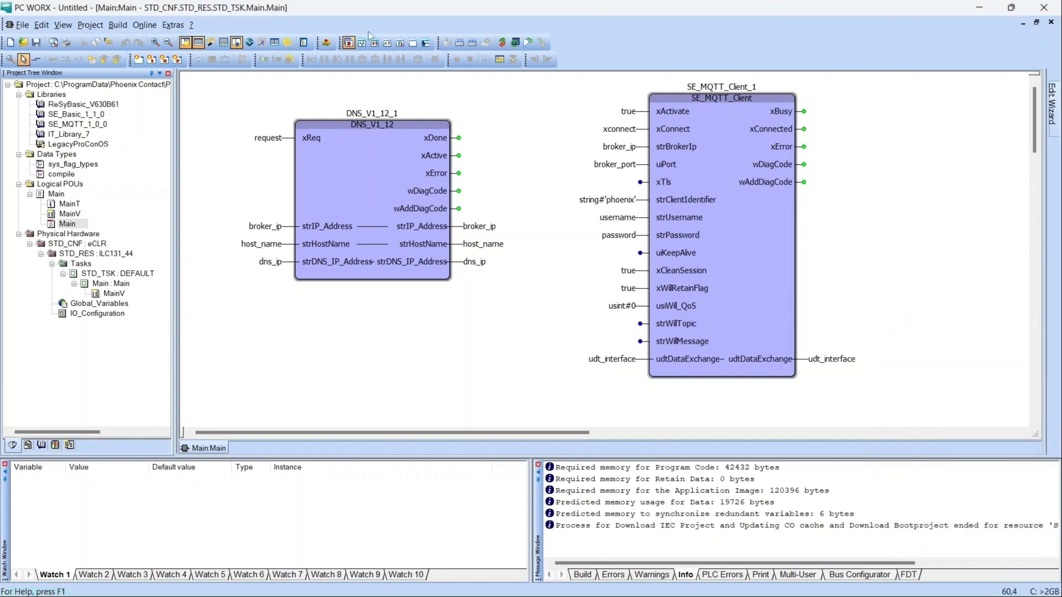
left_click(504, 44)
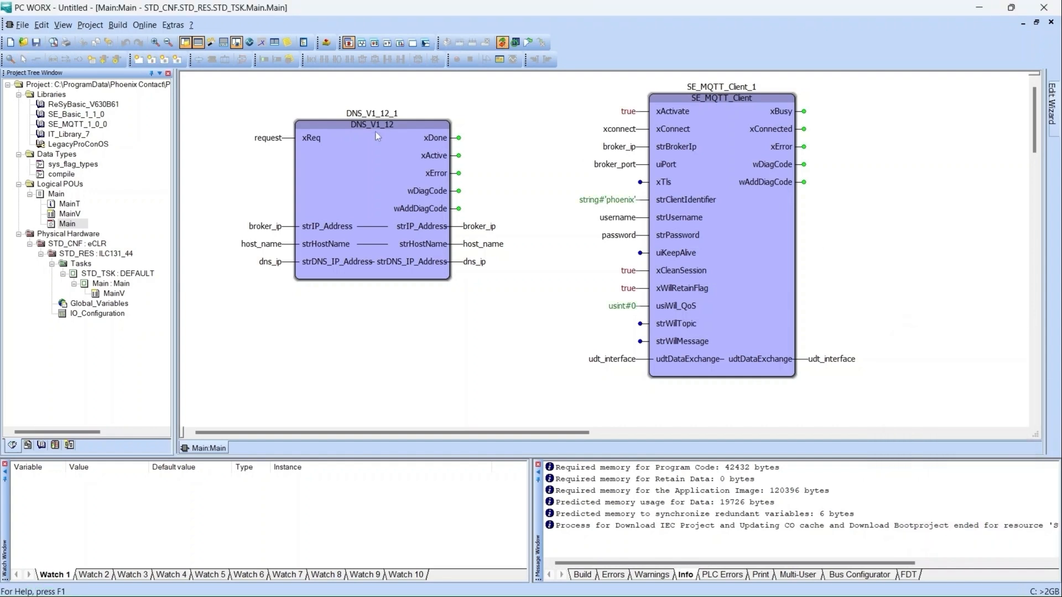
Overwrite the request variable on the DNS block's xReq input with TRUE.
left_click(275, 141)
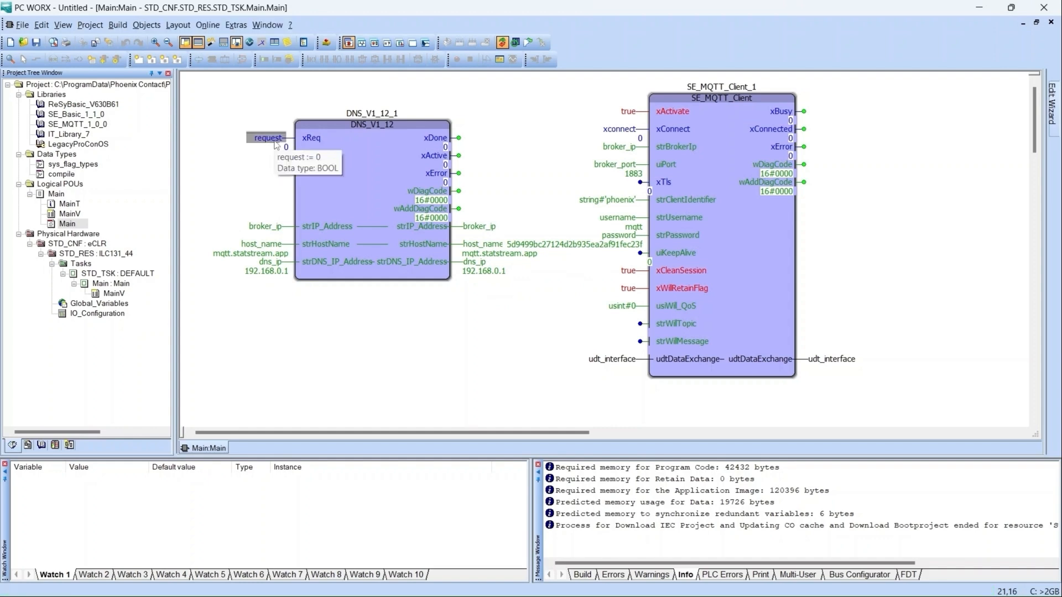
double_click(276, 143)
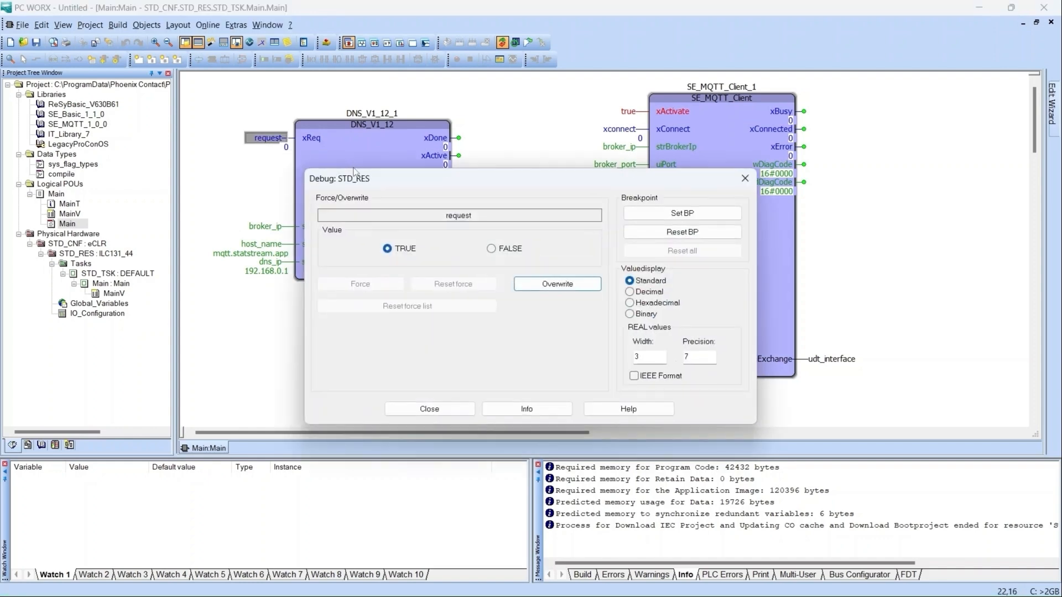
left_click(547, 285)
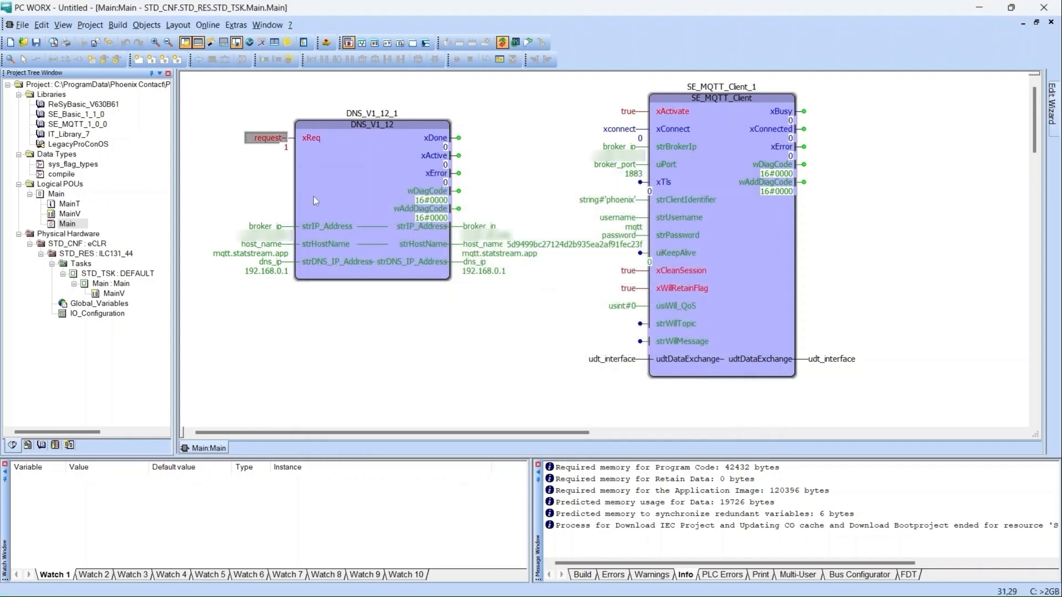
Overwrite the xconnect variable on the MQTT client's xConnect input with TRUE and check the xConnected output.
left_click(481, 244)
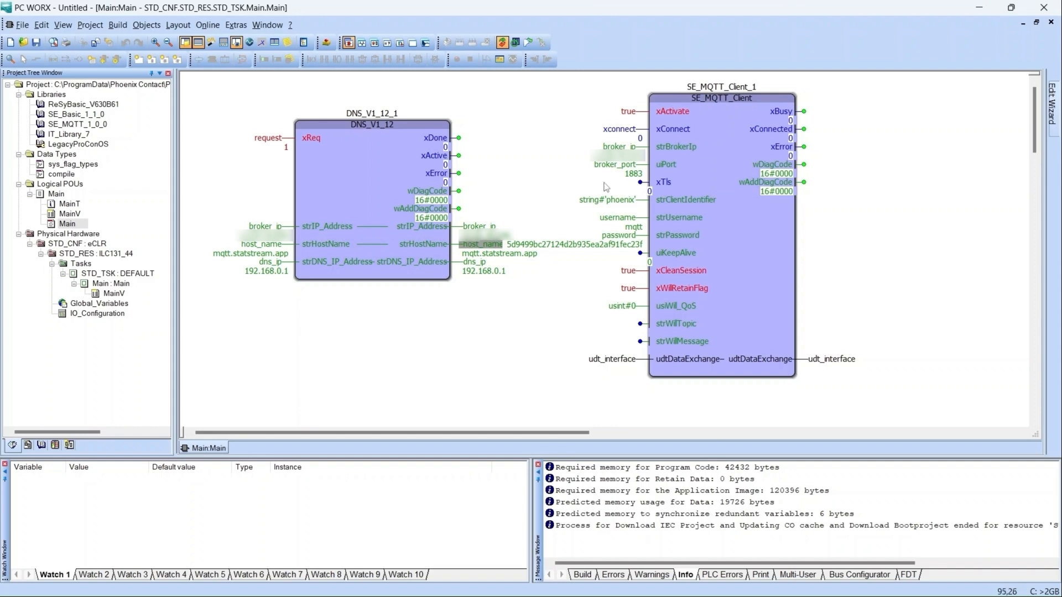
left_click(615, 147)
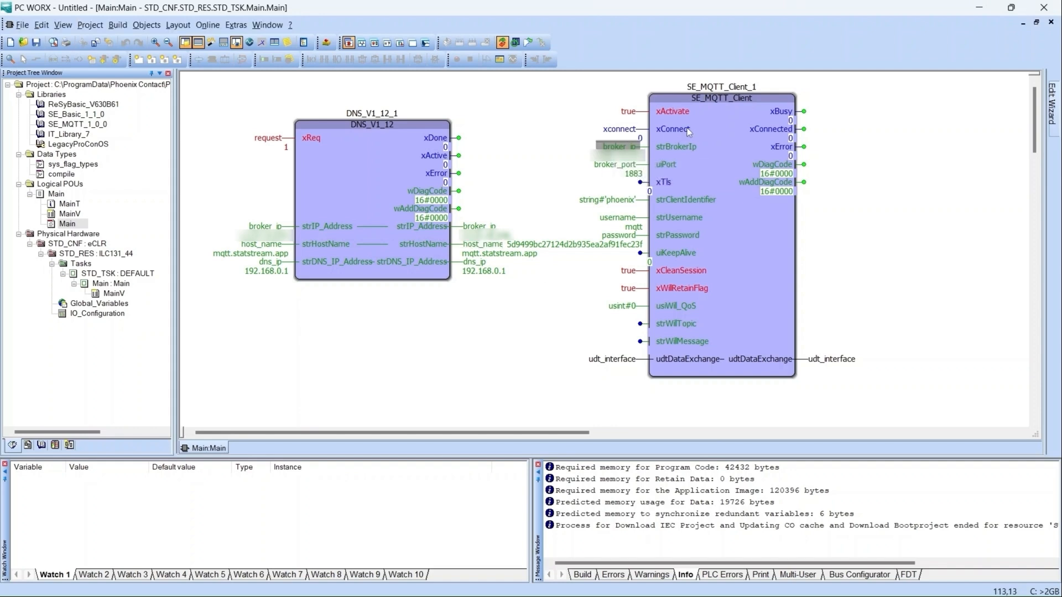
double_click(618, 129)
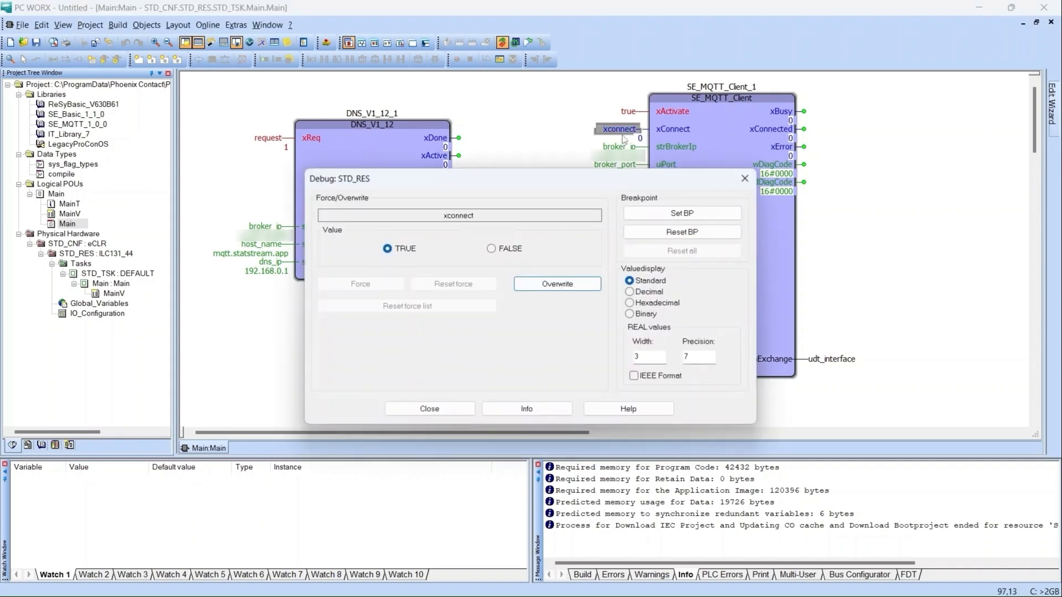
left_click(555, 284)
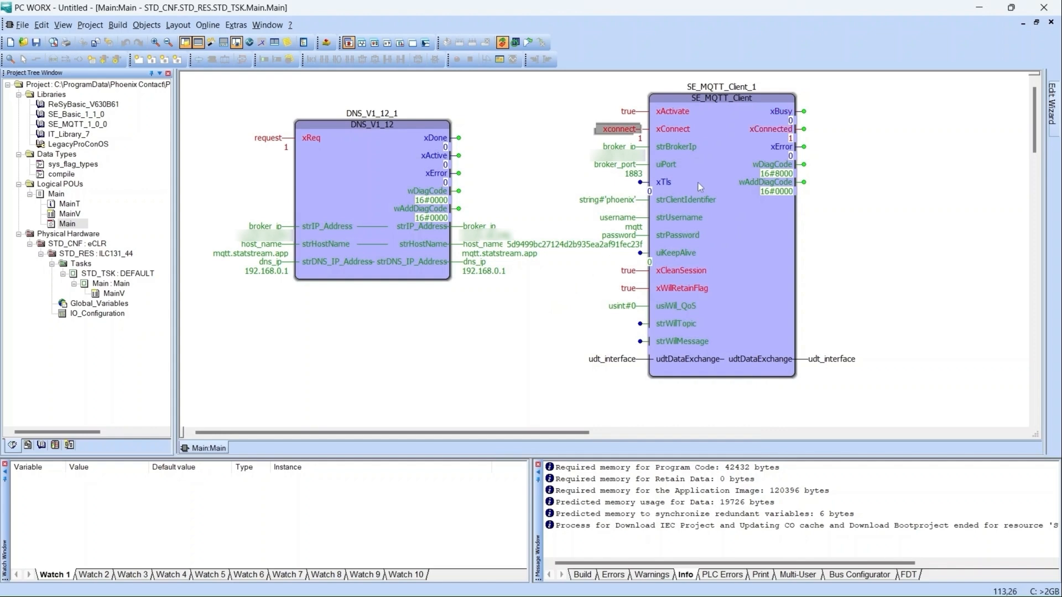
left_click(803, 134)
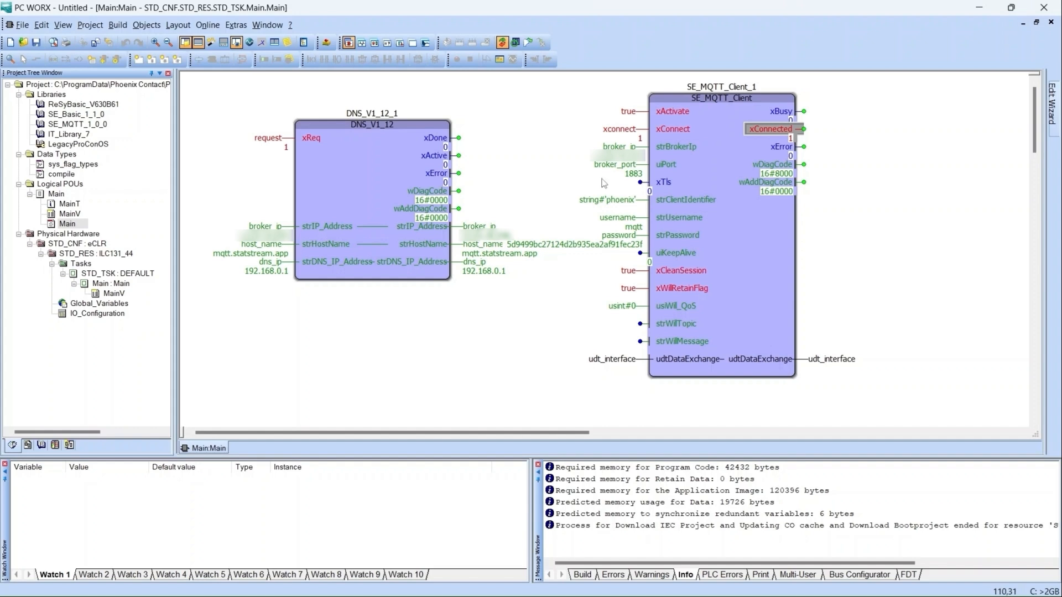
Leave debug mode and place an SE_MQTT_Publish block from the SE_MQTT_1_0_0 library in the free area below the existing blocks.
left_click(502, 45)
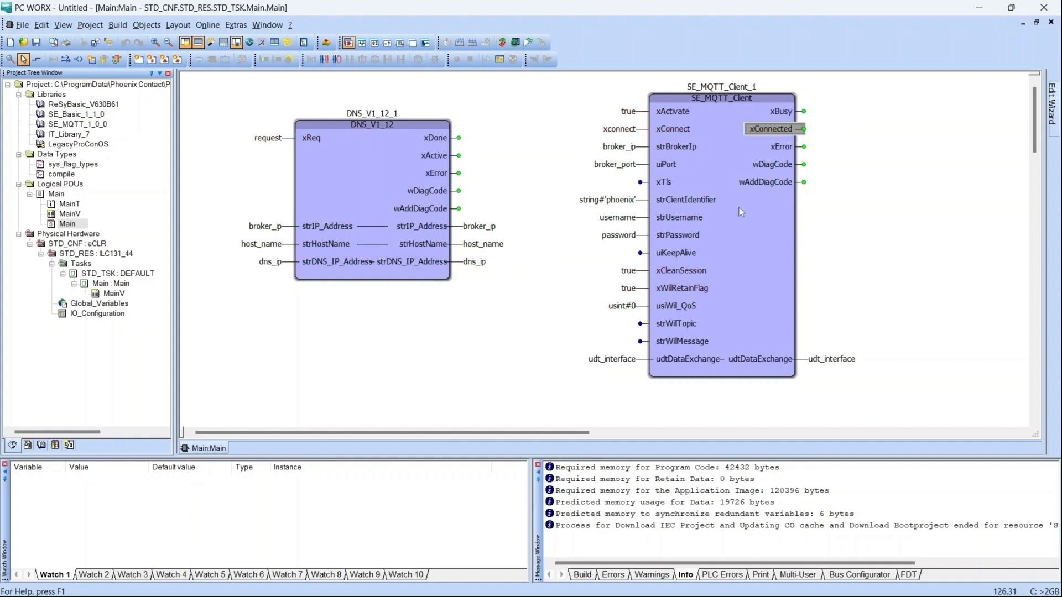
scroll(739, 213, "down", 2)
scroll(739, 217, "down", 12)
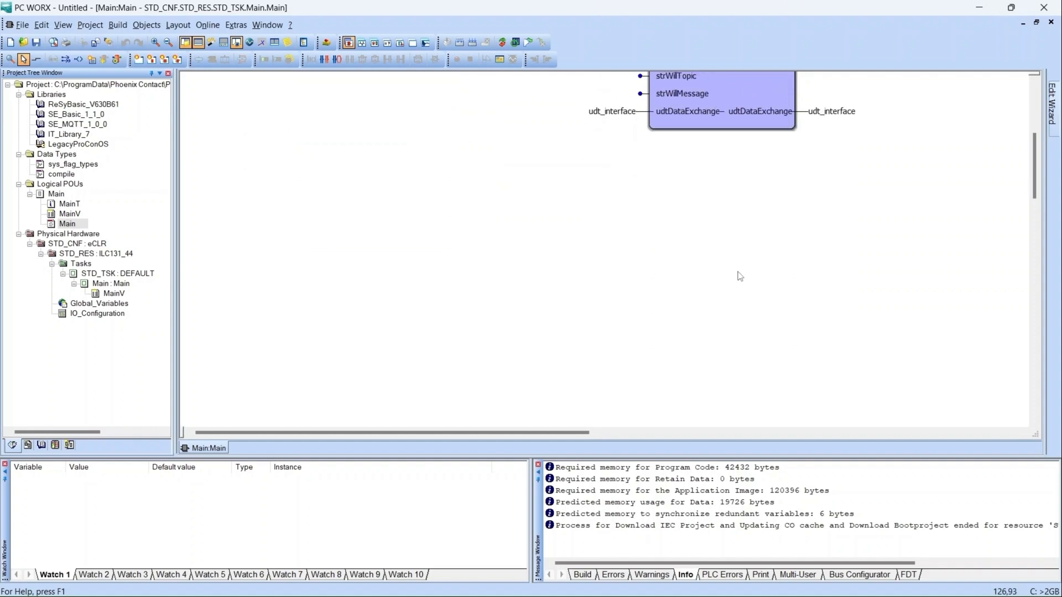
left_click(1057, 113)
left_click(921, 98)
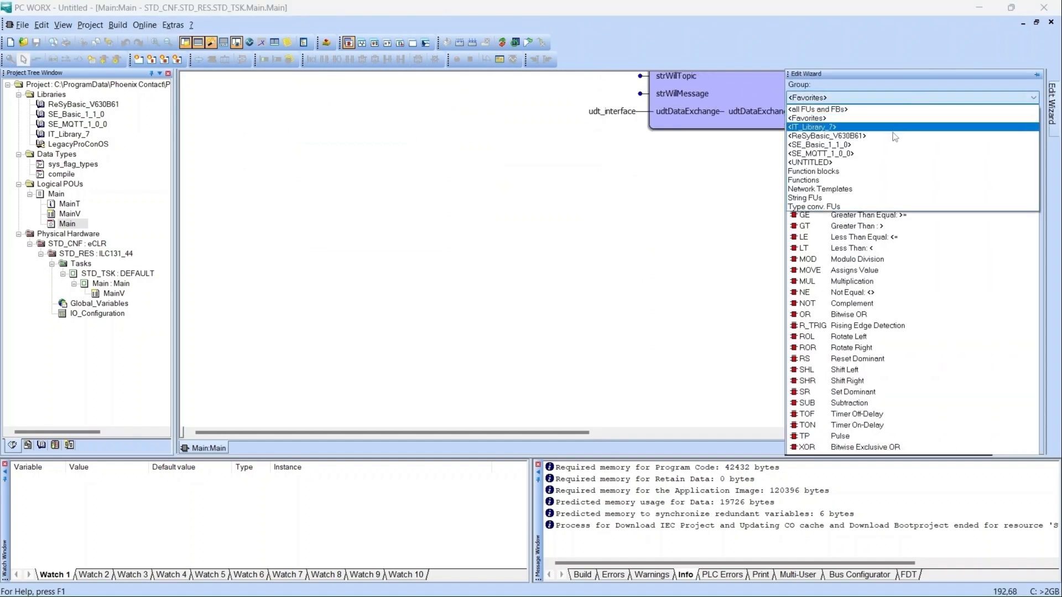
left_click(881, 154)
left_click(883, 163)
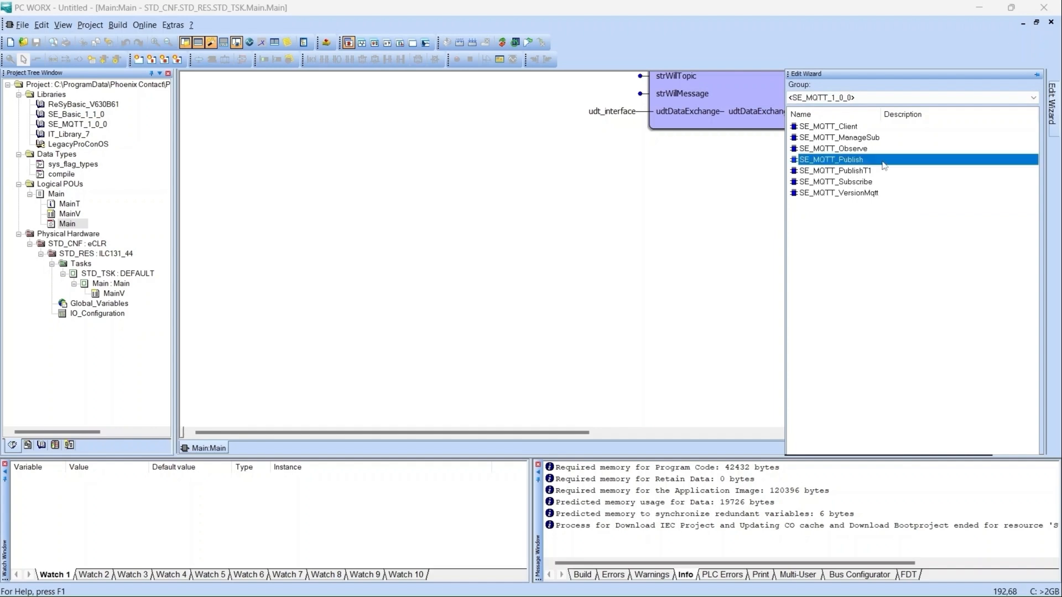
left_click_drag(906, 166, 423, 213)
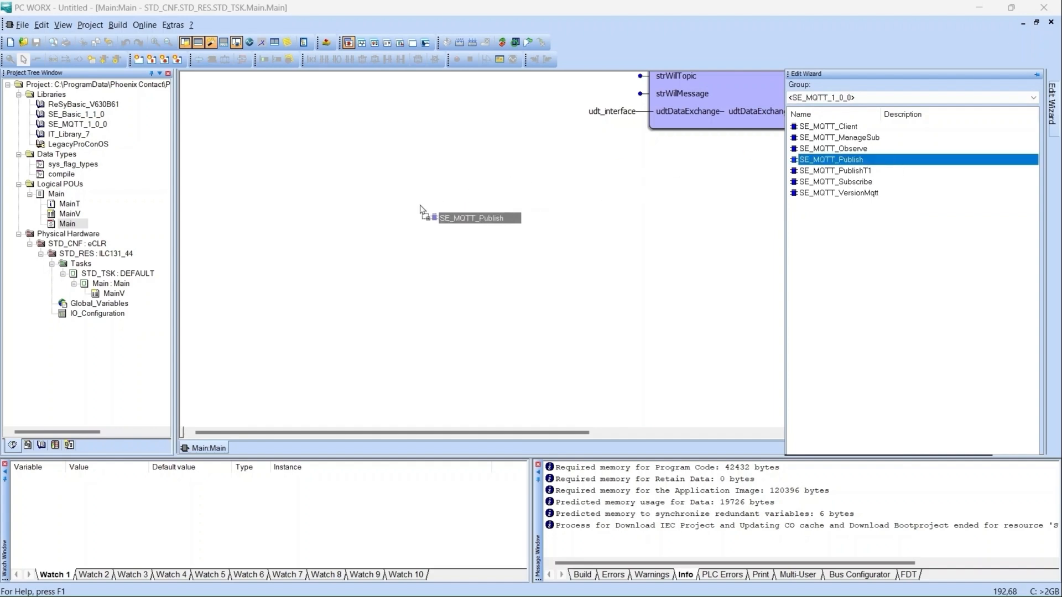
left_click(718, 194)
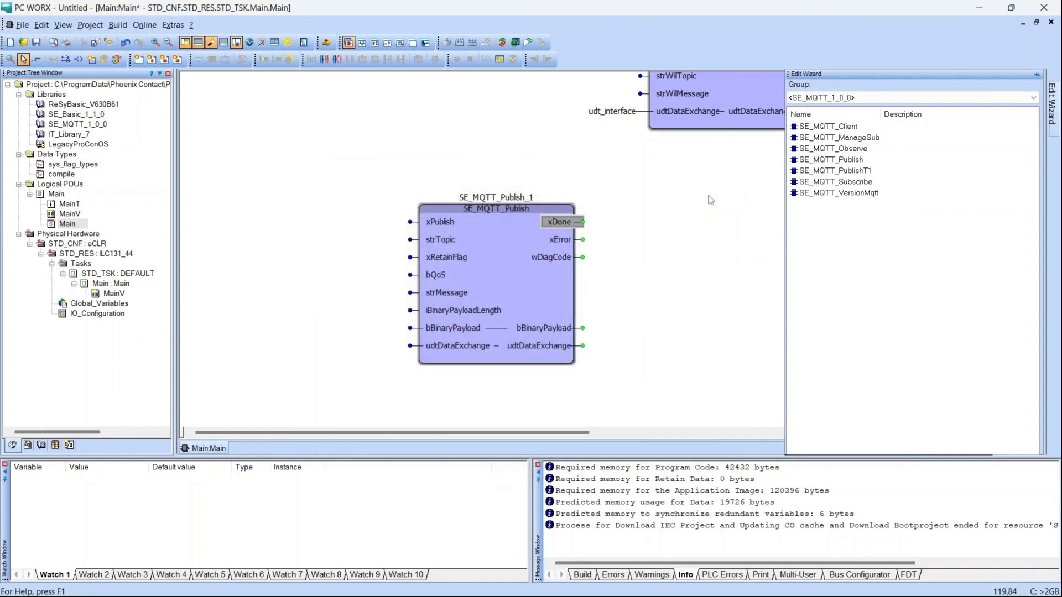
left_click(530, 271)
left_click_drag(531, 269, 589, 285)
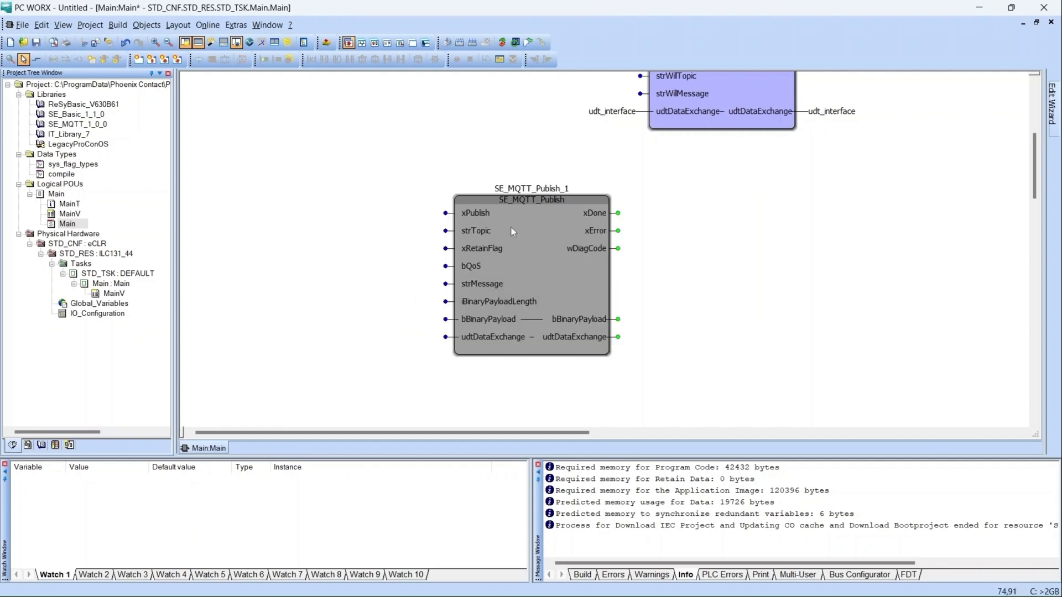
Assign a new BOOL variable named clientConnected to the xConnected output of the SE_MQTT_Client block.
scroll(511, 227, "up", 3)
left_click(442, 332)
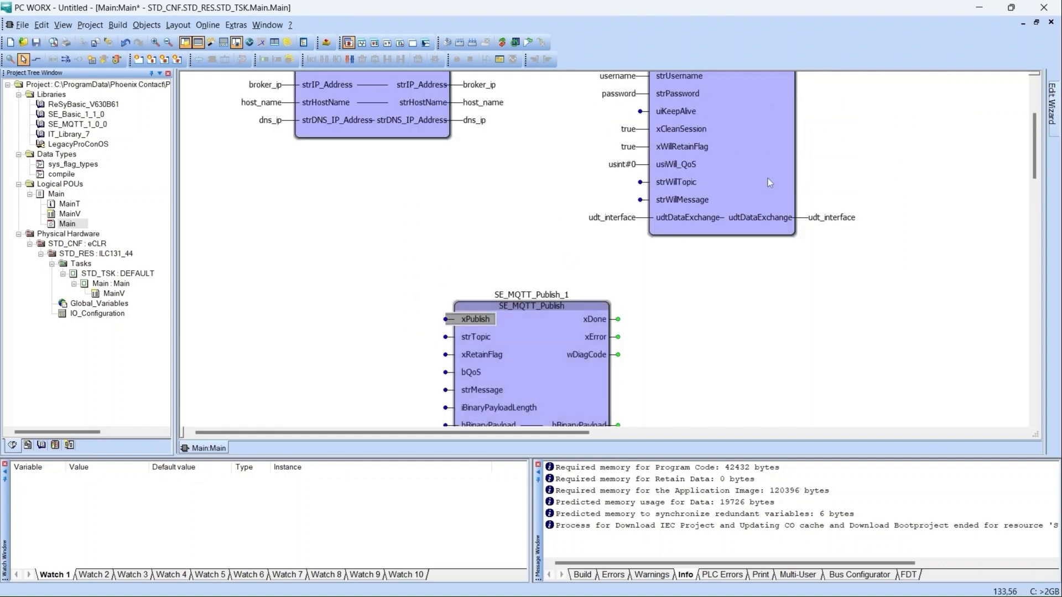
scroll(768, 179, "up", 4)
double_click(802, 129)
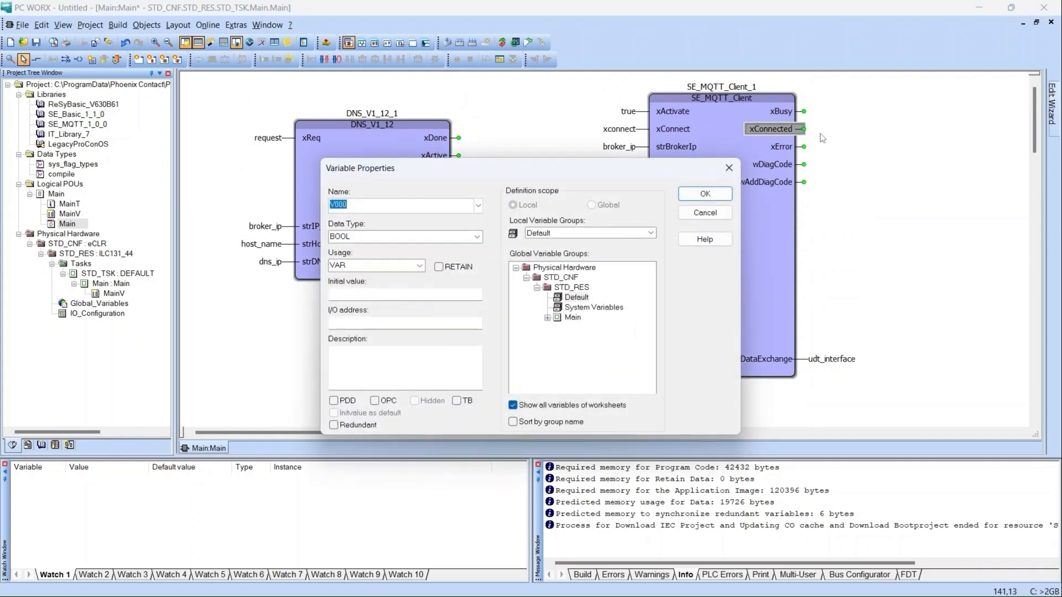
type("c")
key("BackSpace")
left_click(706, 197)
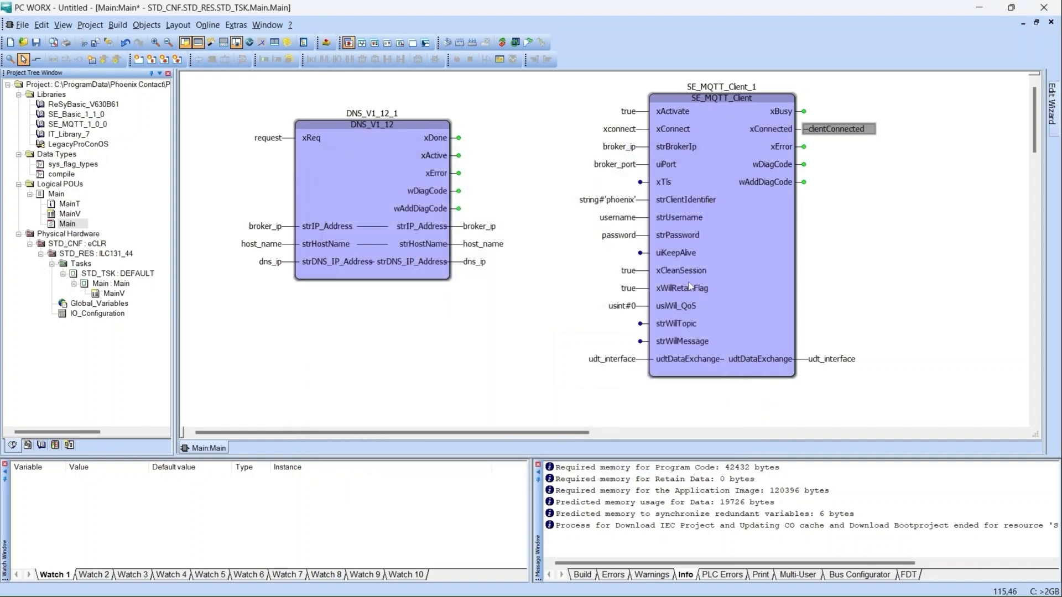
Insert an AND block beside the publish block and wire its output to the xPublish input.
scroll(488, 320, "down", 5)
left_click(318, 286)
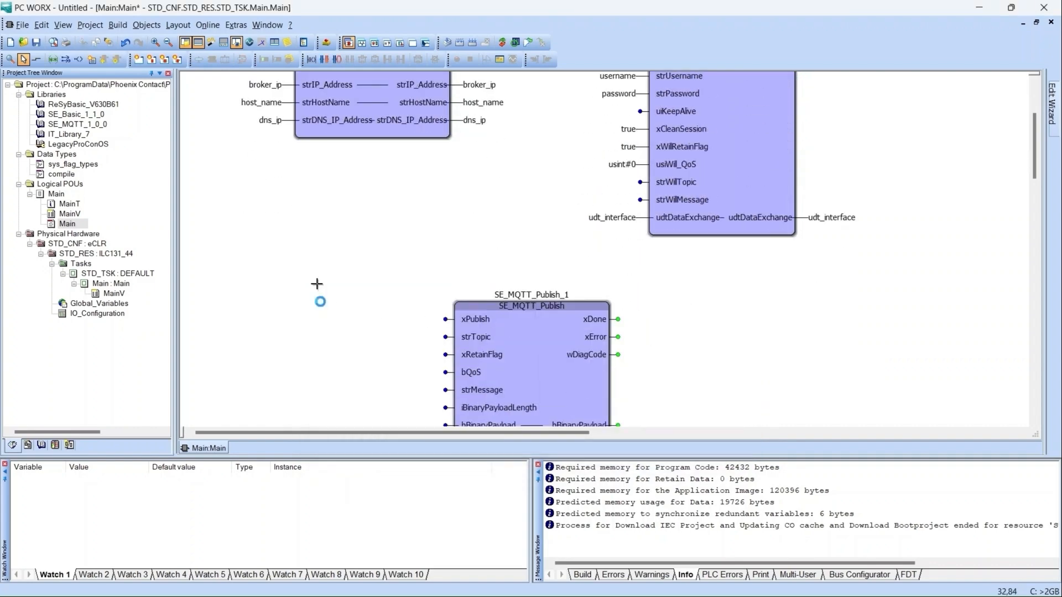
type("anD")
key("Return")
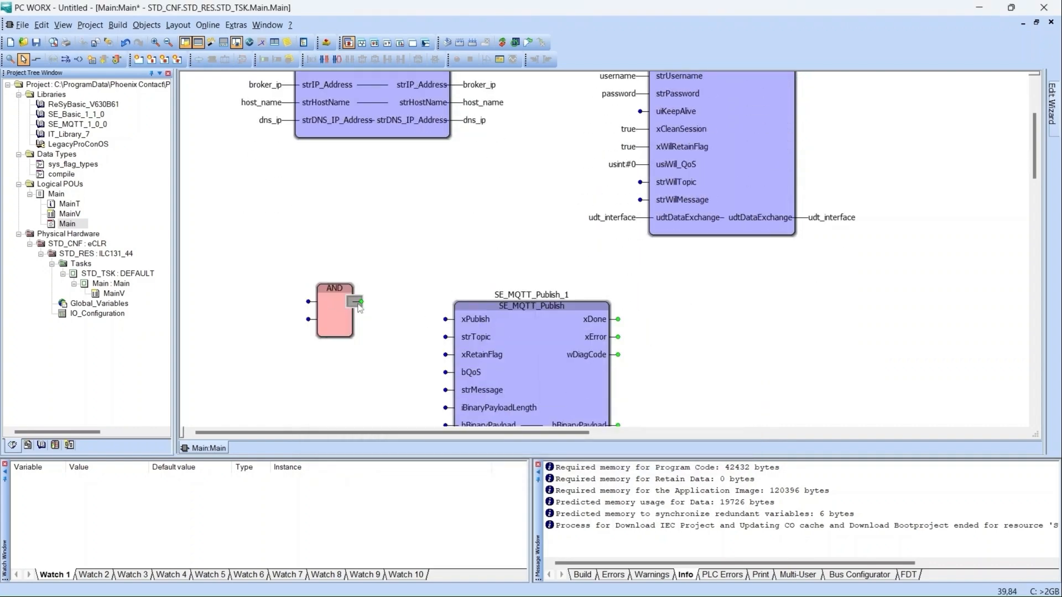
left_click_drag(361, 301, 446, 319)
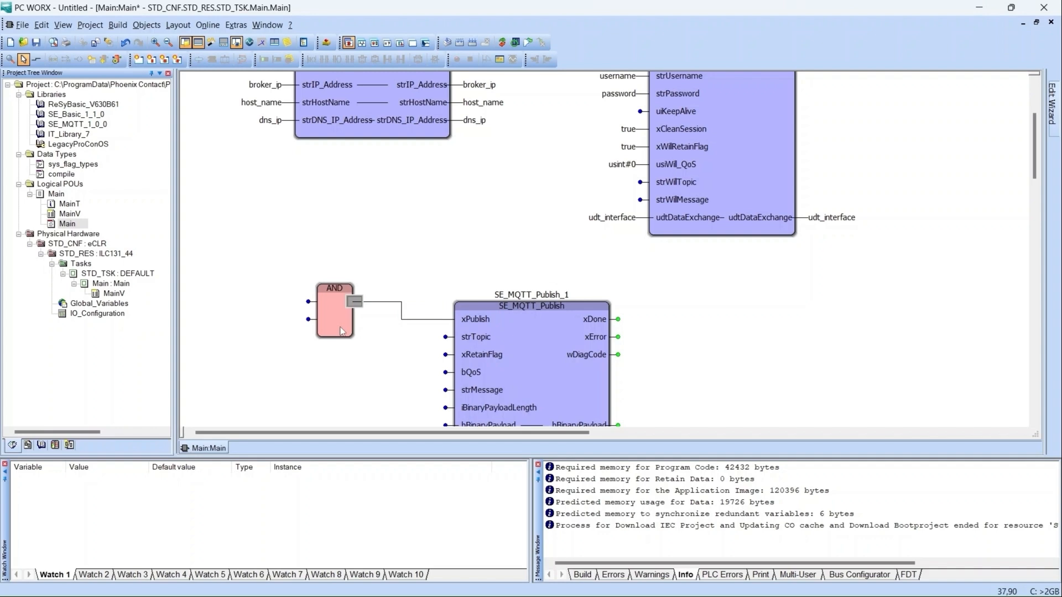
Assign clientConnected to the AND block's first input and a new BOOL variable publish_bit to its second input.
double_click(311, 303)
type("cl")
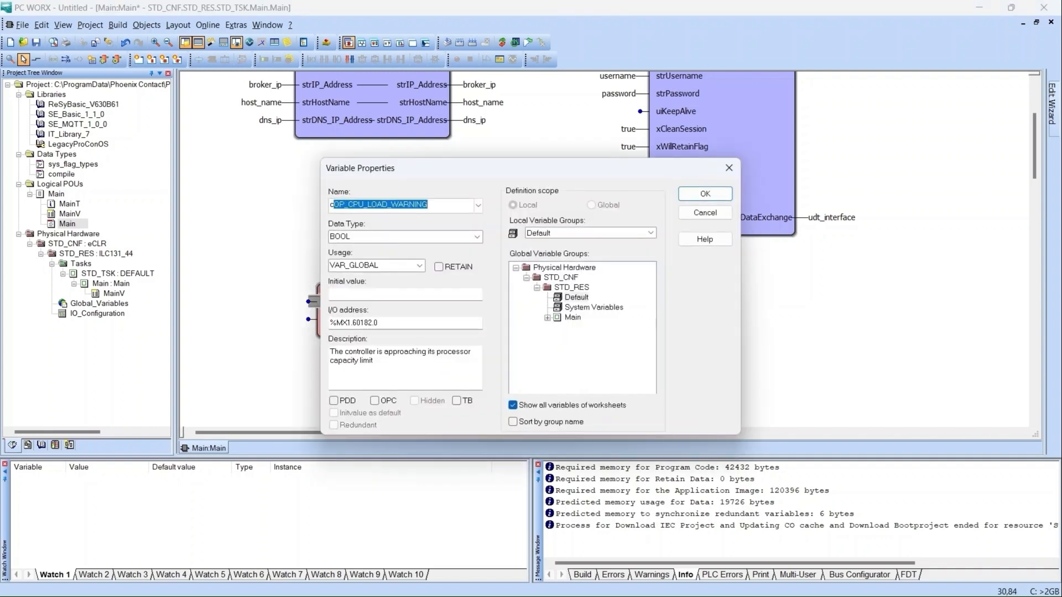
type("ientConnected")
key("Return")
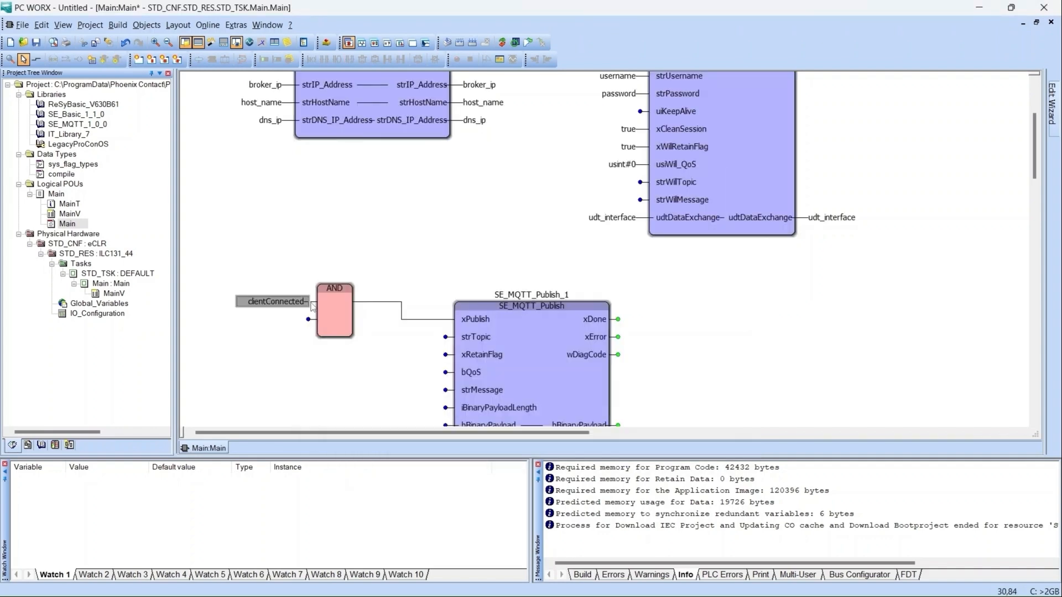
double_click(312, 320)
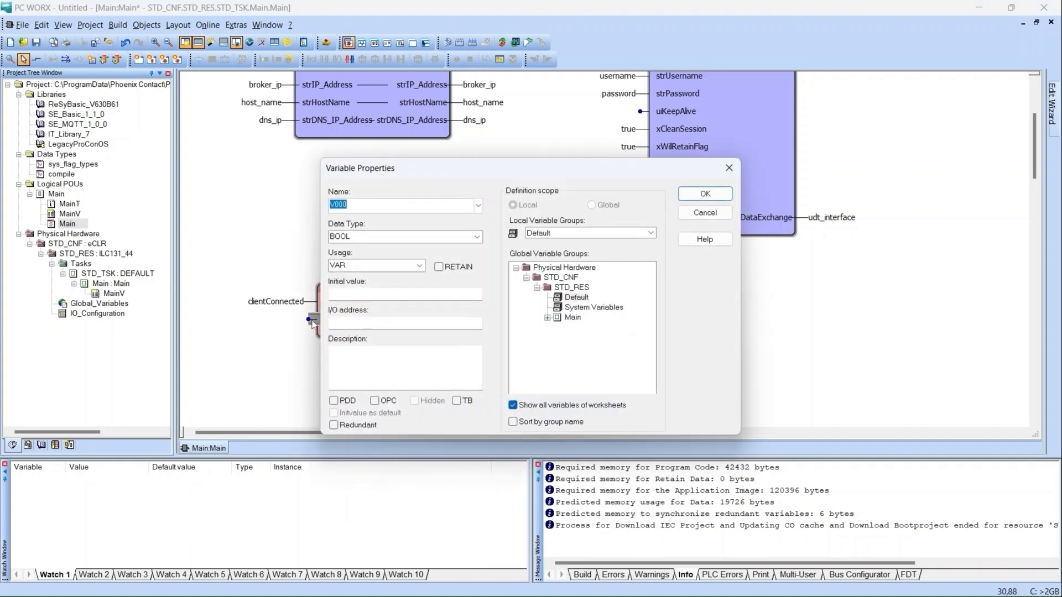
type("publish_bit")
left_click(704, 192)
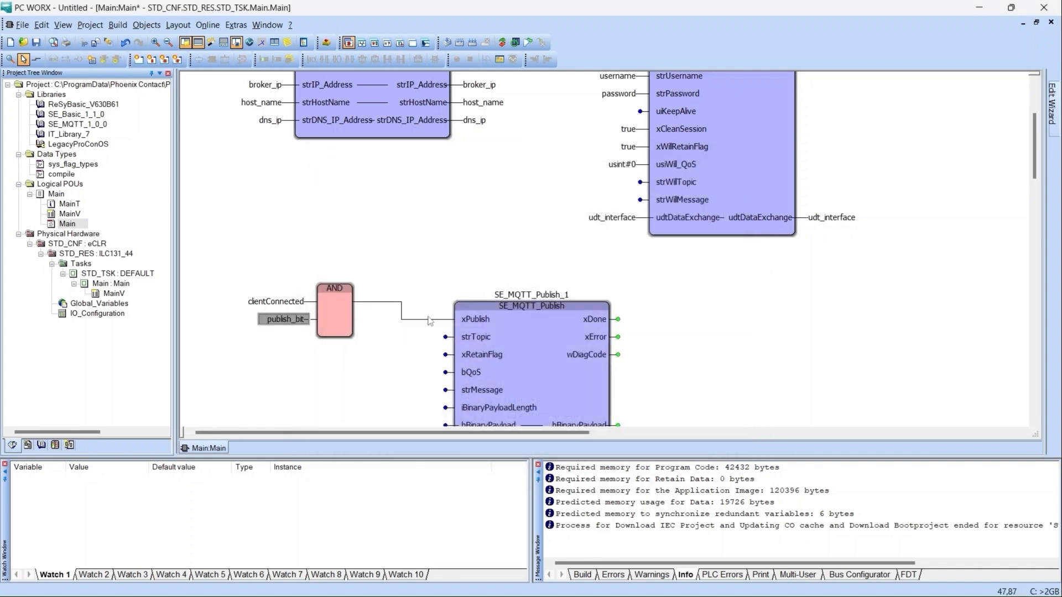
scroll(470, 299, "down", 2)
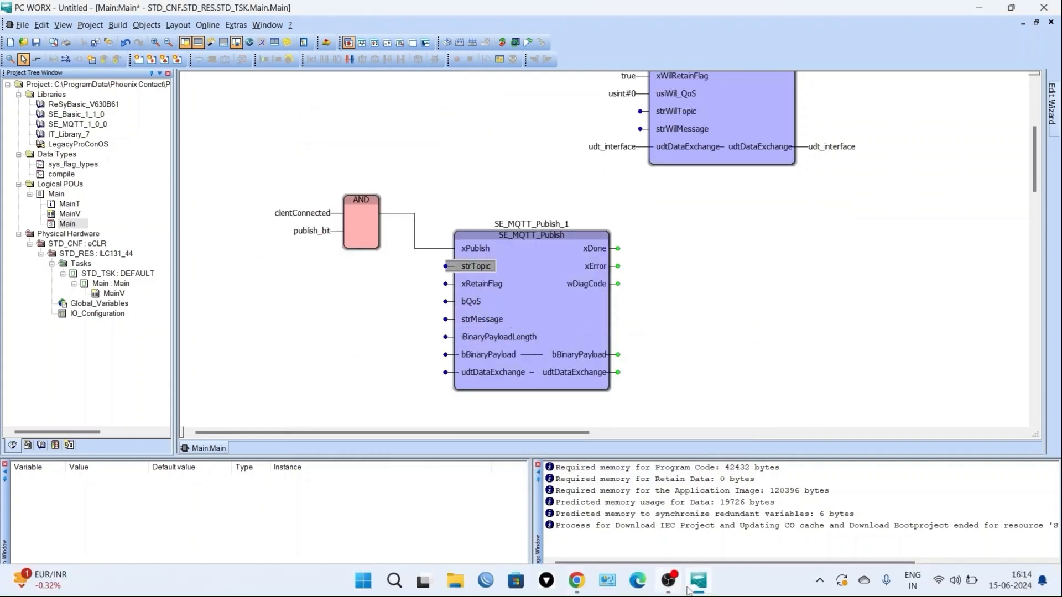
Switch to StatStream in Chrome and create a new device with phoenixilc131 as its name and description.
mouse_move(592, 587)
left_click(606, 512)
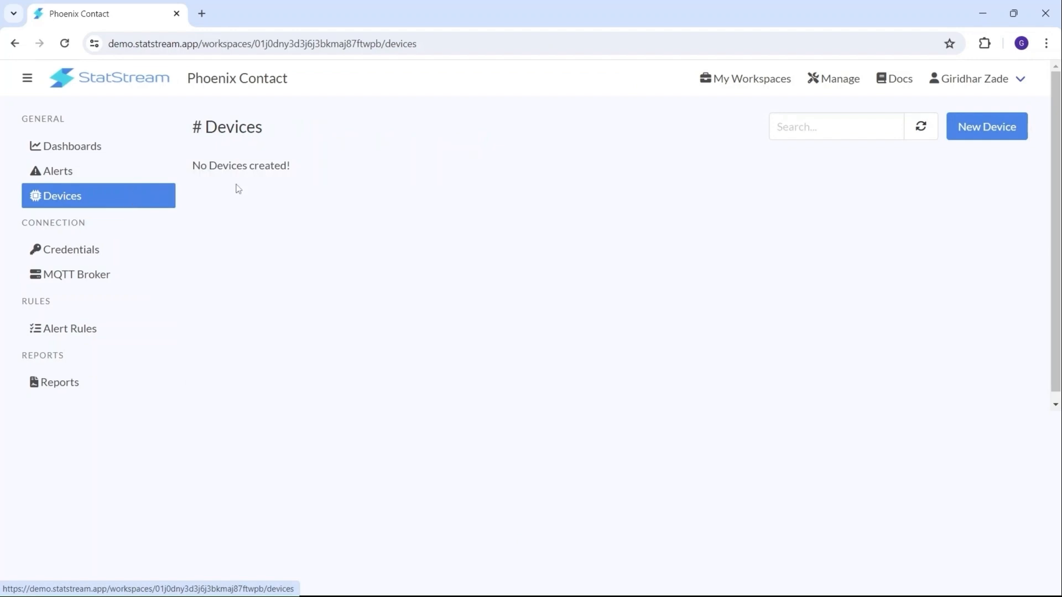
left_click(963, 141)
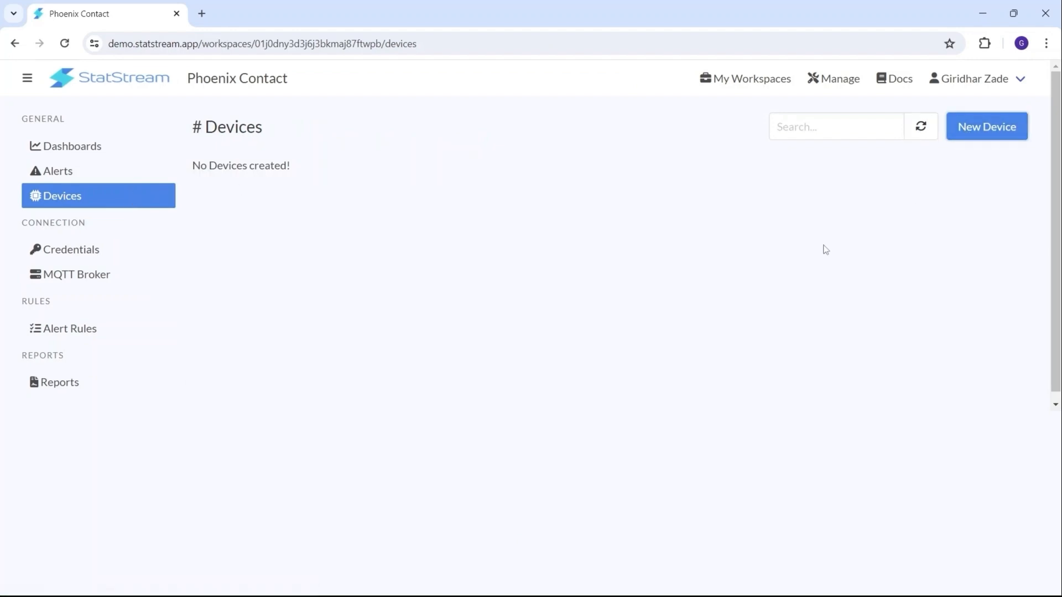
left_click(268, 192)
type("phoenix")
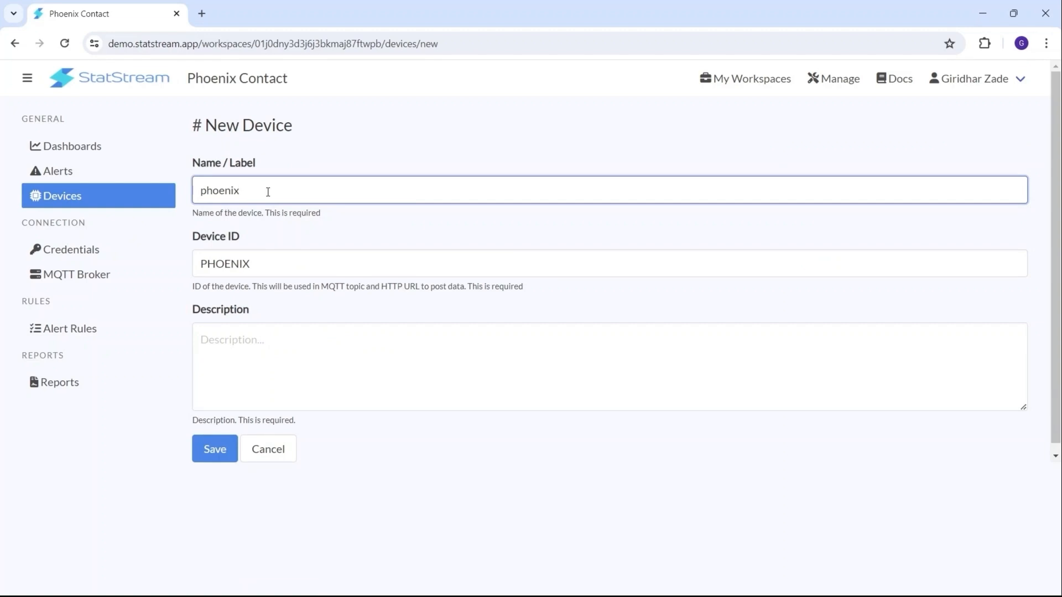
type("131")
key("BackSpace")
key("BackSpace")
key("BackSpace")
type("ilc131")
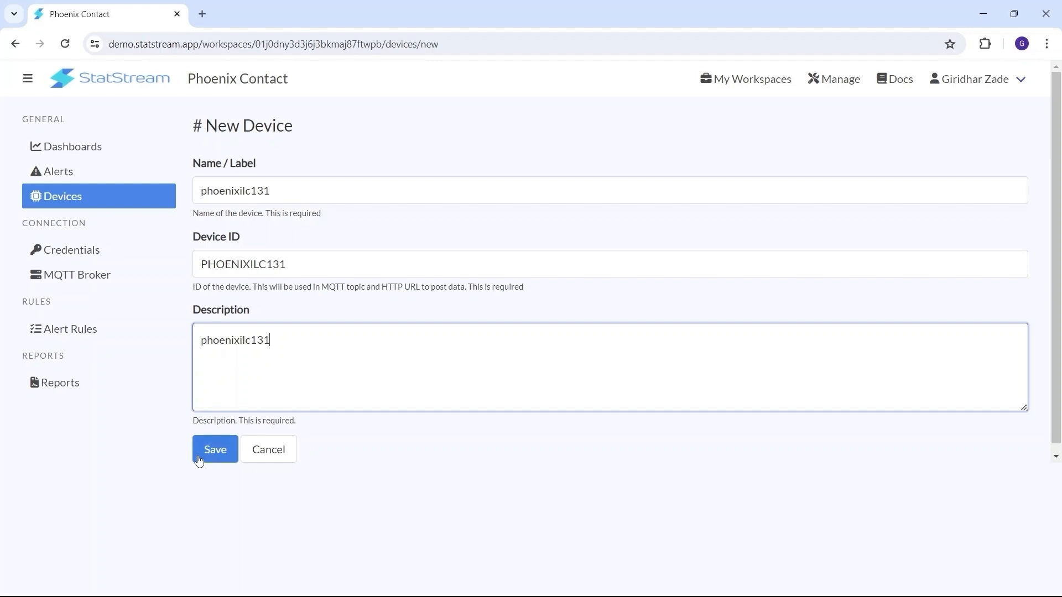
left_click(208, 454)
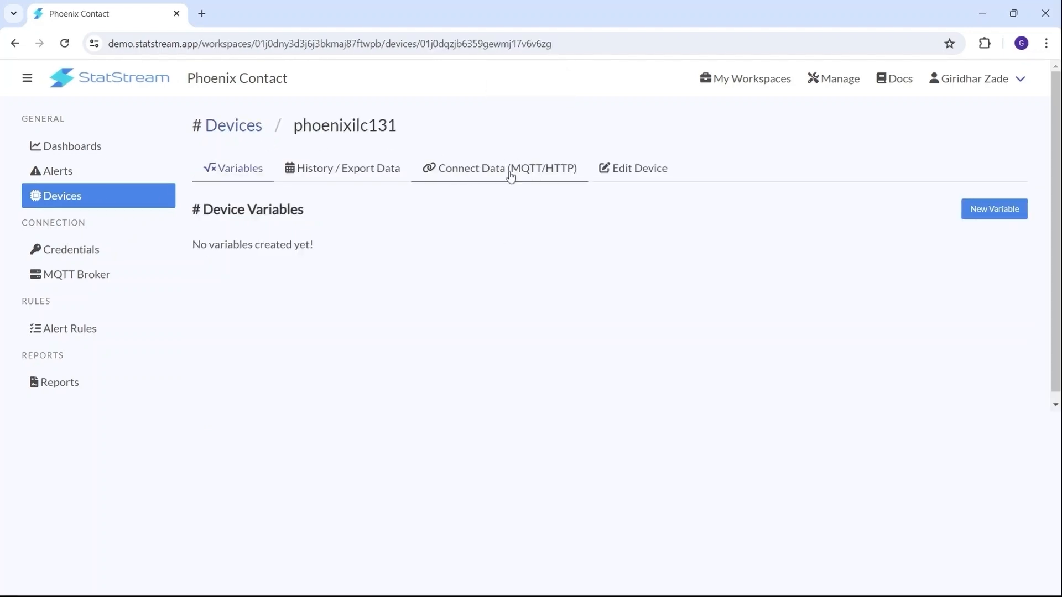
Examine the new device's MQTT connection details and highlight the topic for posting raw variable values.
left_click(510, 176)
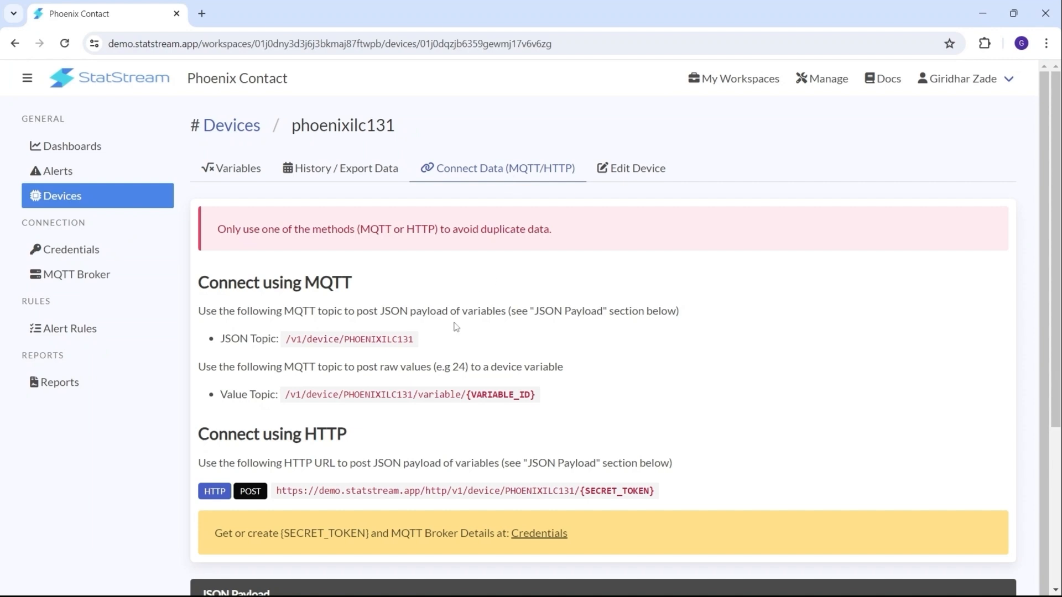
scroll(416, 356, "down", 1)
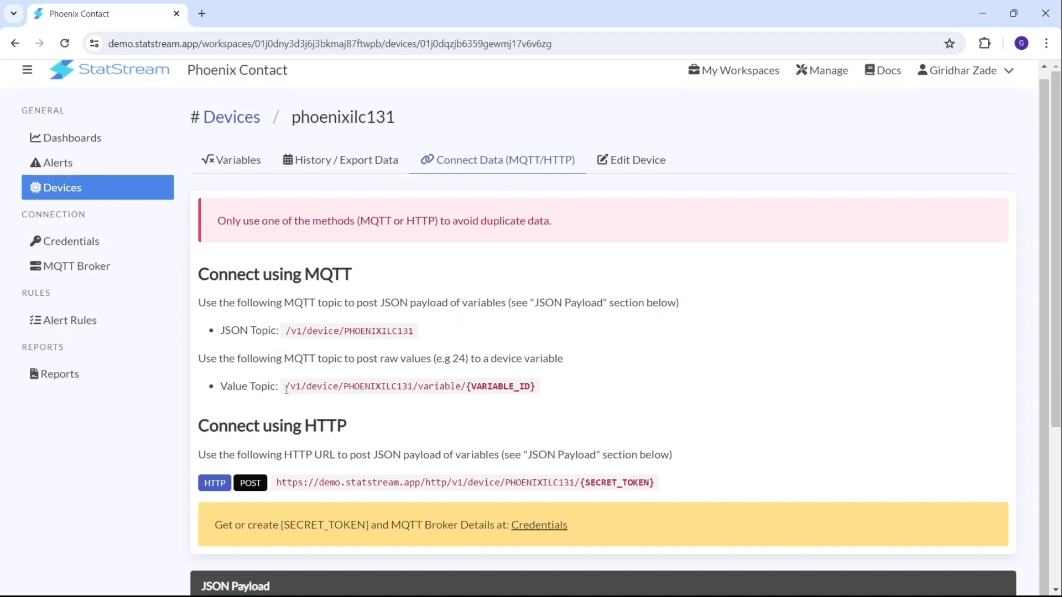
left_click_drag(284, 393, 545, 387)
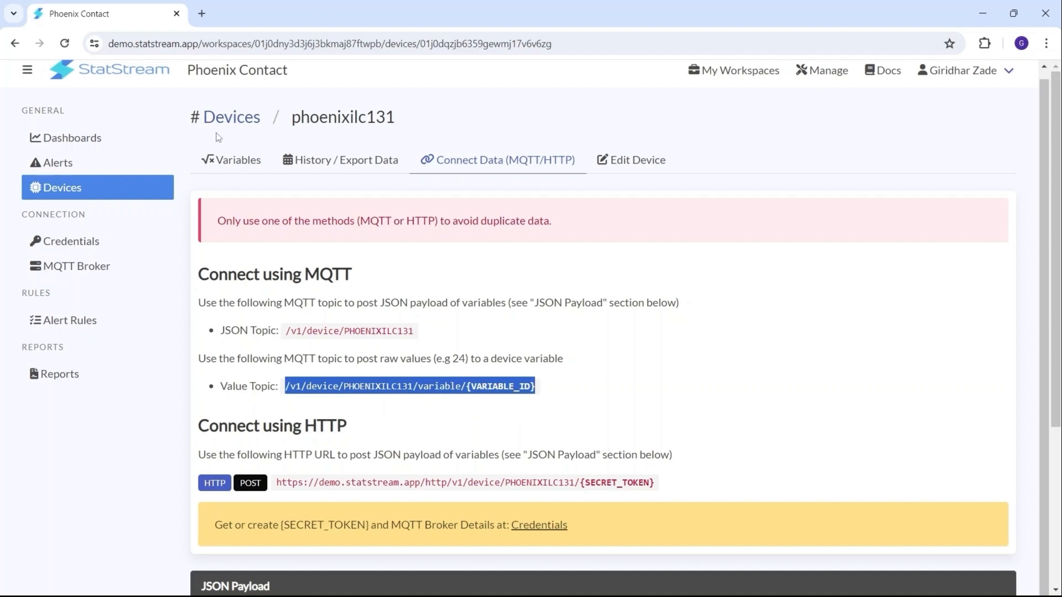
Add a Float/Number variable named random_numbers to the phoenixilc131 device and save it.
left_click(232, 160)
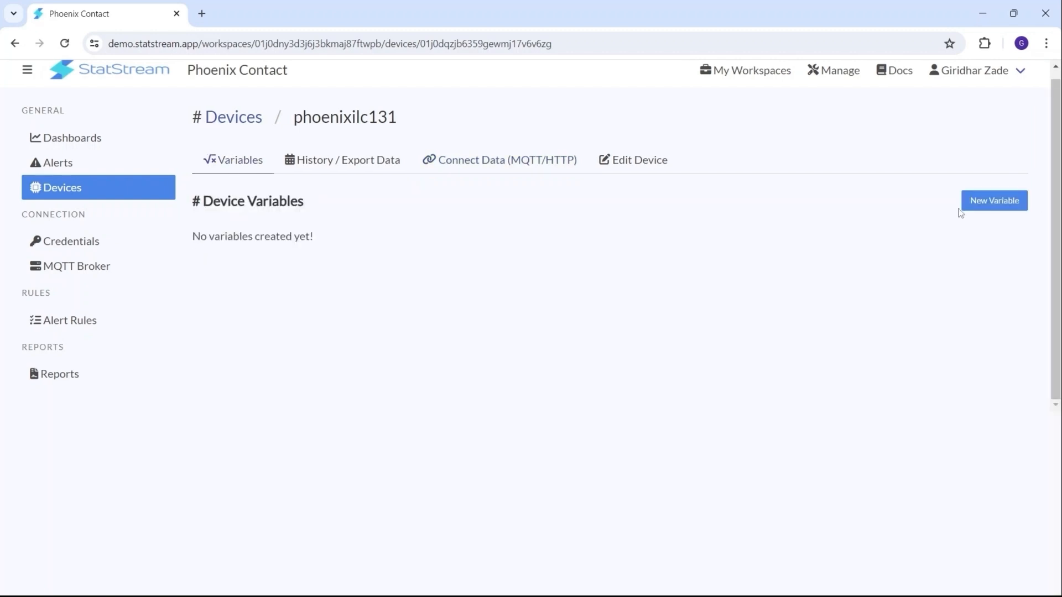
left_click(974, 205)
left_click(392, 209)
type("ra")
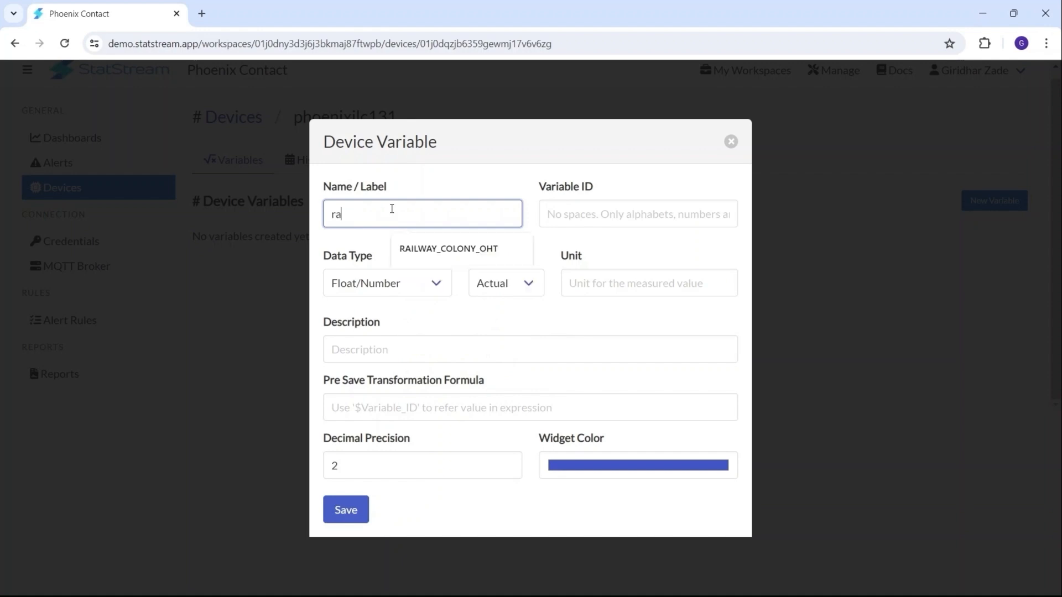
type("ndom")
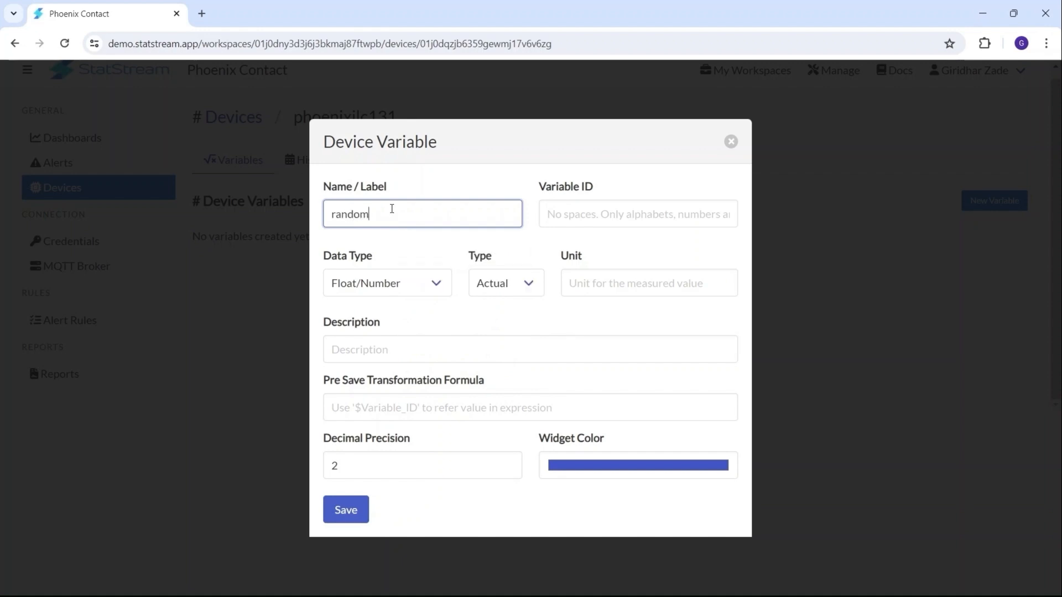
type("_numbers")
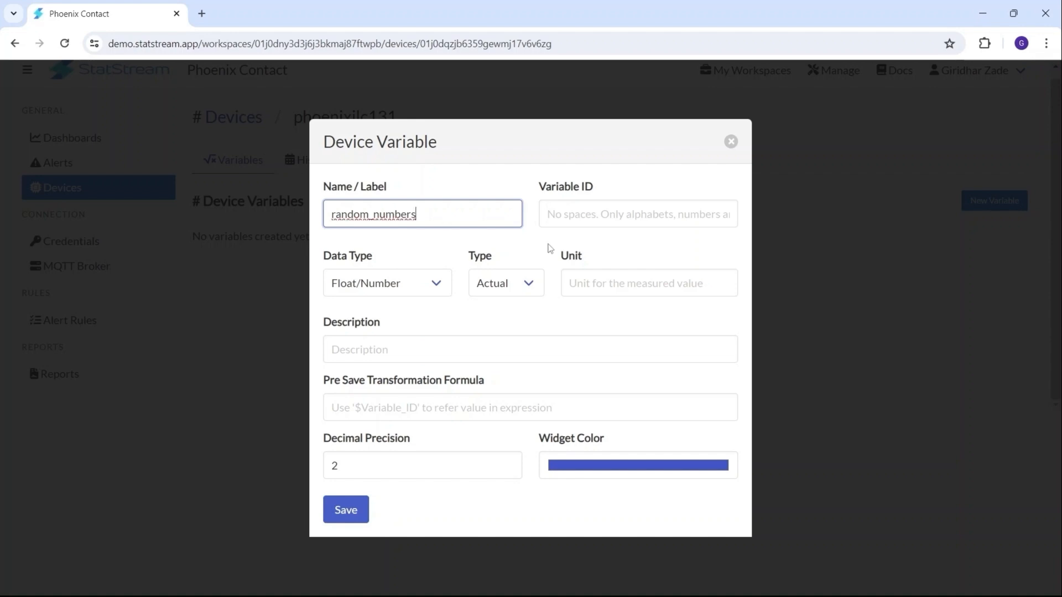
left_click(594, 214)
left_click(347, 511)
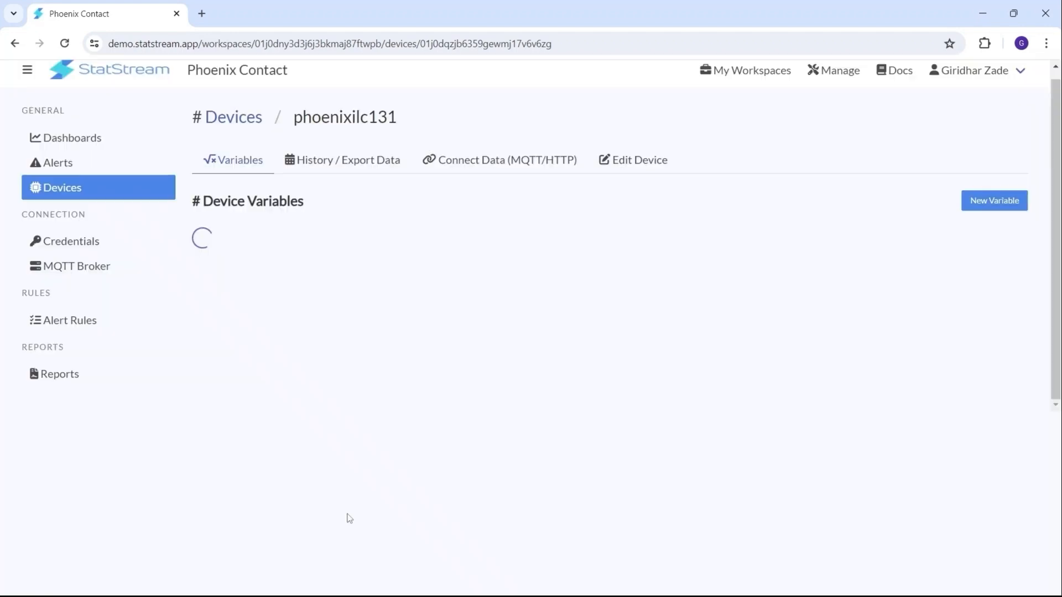
Copy the device's MQTT value topic and paste it in single quotes as the publish block's strTopic variable name in PC WORX.
left_click(520, 166)
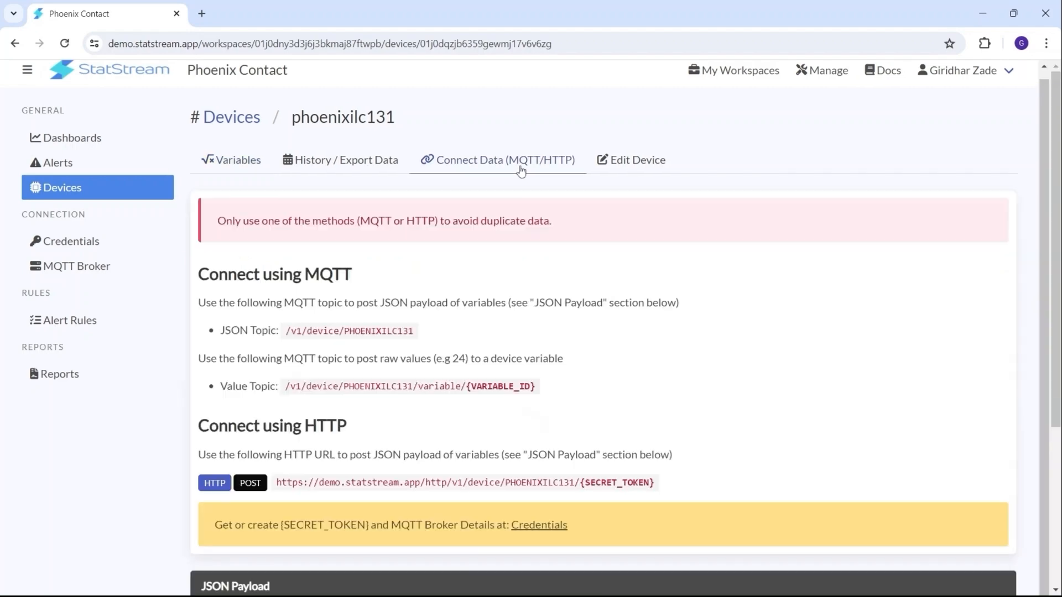
left_click_drag(288, 390, 539, 396)
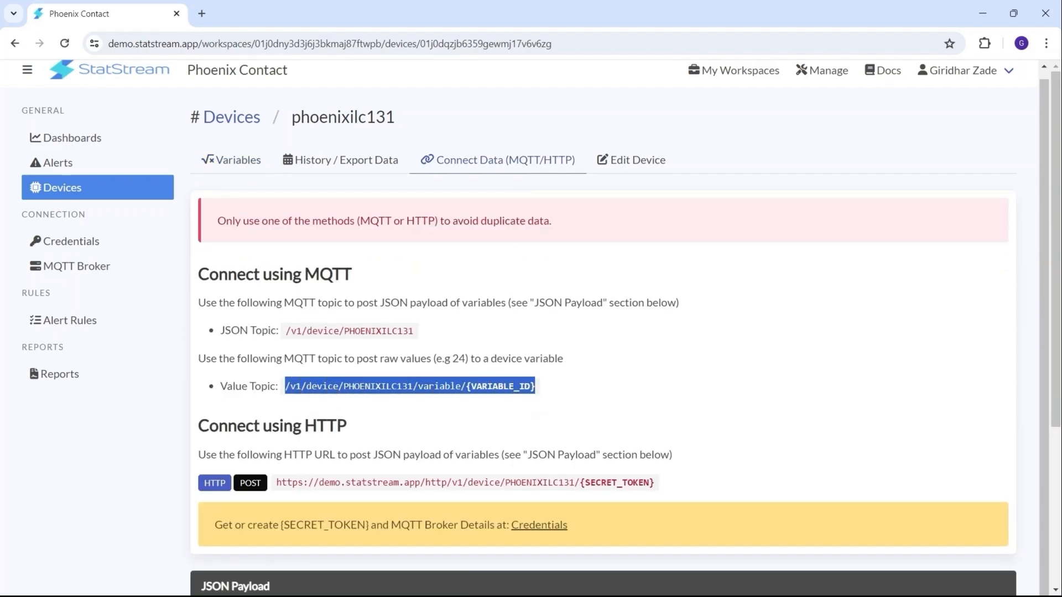
left_click(698, 590)
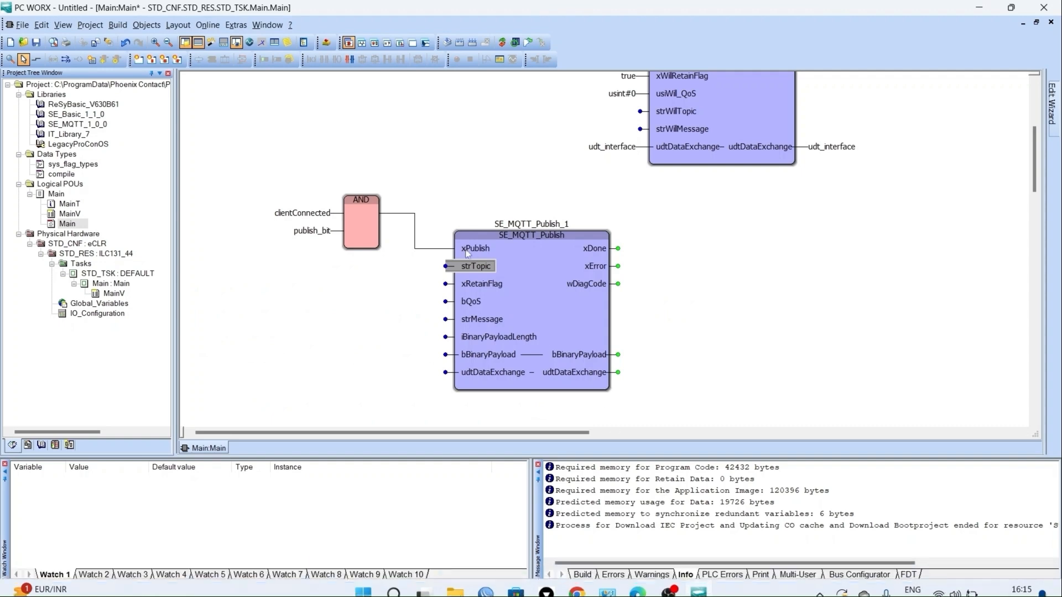
double_click(449, 271)
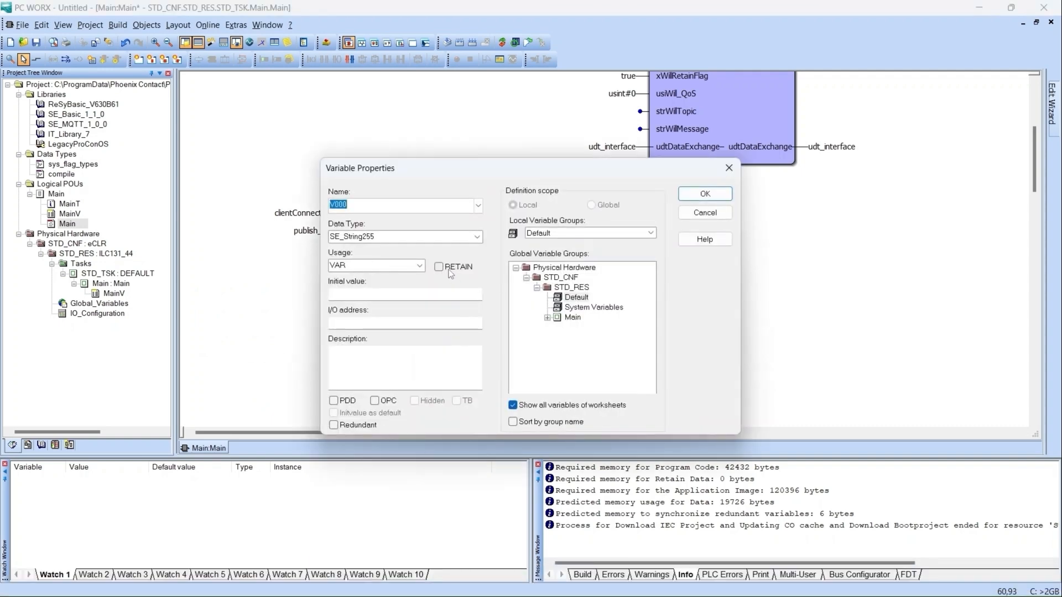
key("BackSpace")
type("'")
key("ctrl+v")
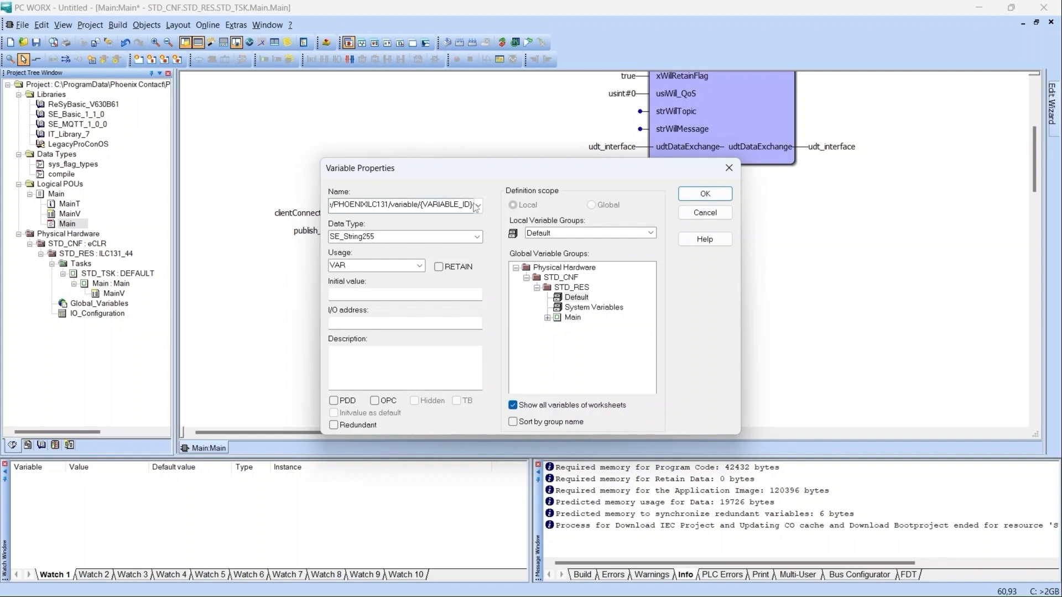
type("'")
Switch to StatStream in Chrome and copy the variable ID RANDOM_NUMBERS from the random_numbers variable.
left_click_drag(468, 204, 429, 207)
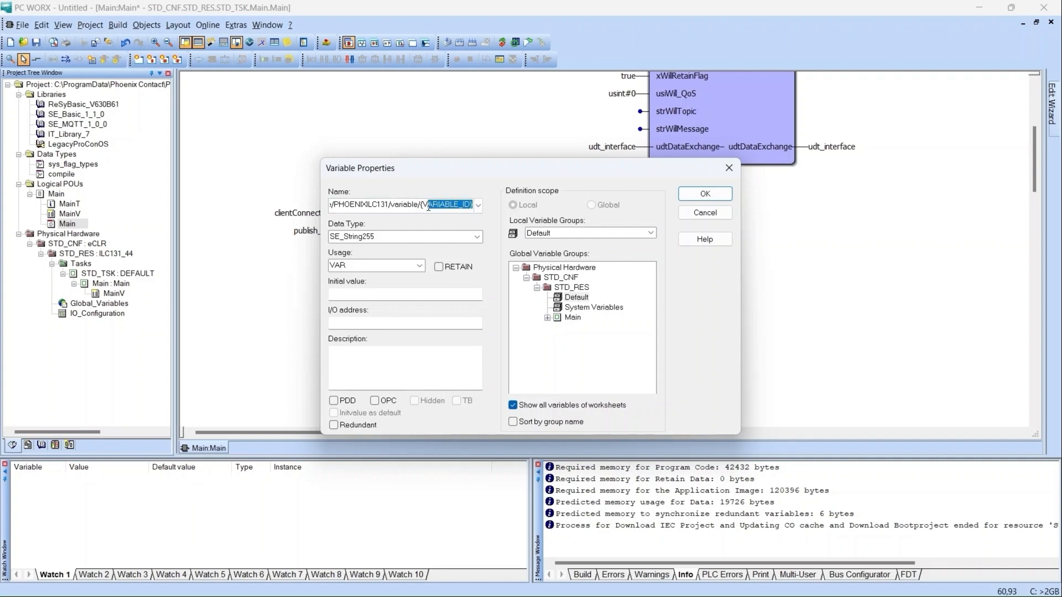
mouse_move(553, 596)
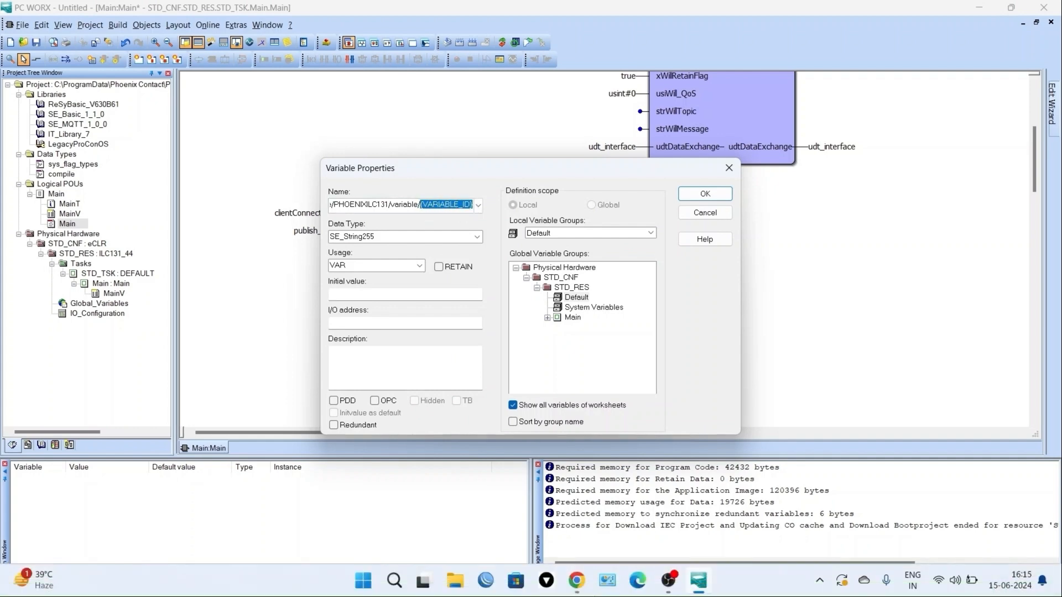
mouse_move(577, 581)
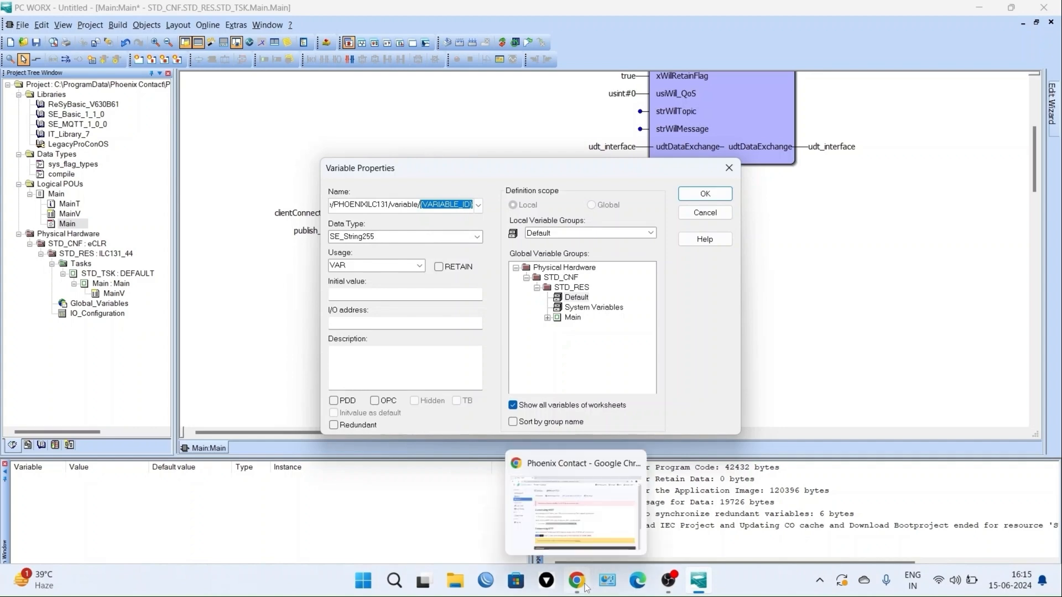
left_click(576, 509)
left_click(231, 162)
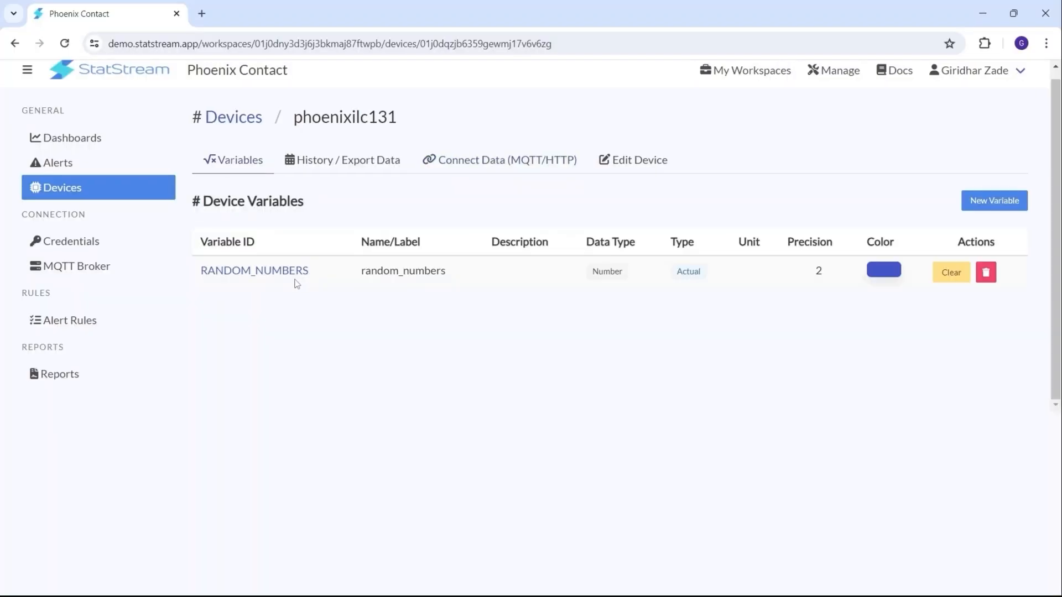
left_click(289, 271)
left_click_drag(657, 215, 549, 213)
key("ctrl+c")
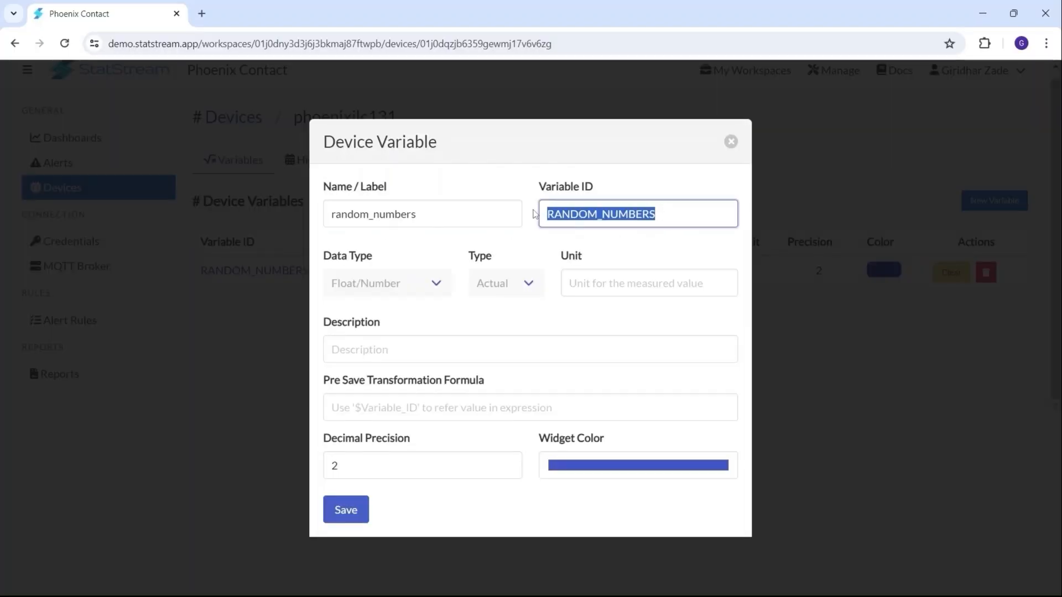
Return to PC WORX, replace {VARIABLE_ID} with RANDOM_NUMBERS and assign '/v1/device/PHOENIXILC131/variable/RANDOM_NUMBERS' to strTopic.
left_click(698, 580)
left_click(422, 205)
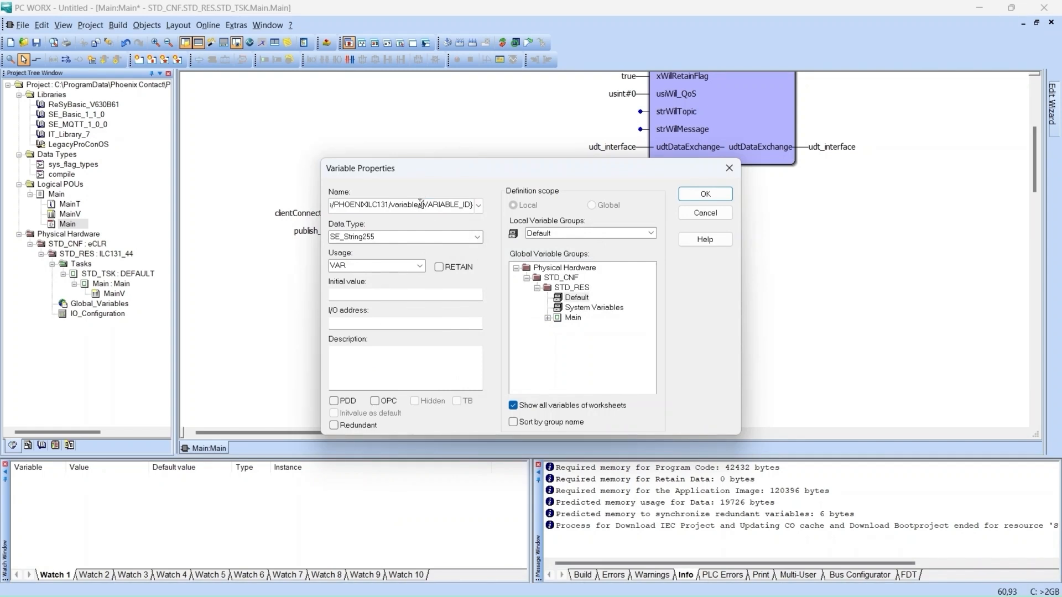
left_click_drag(421, 204, 518, 201)
key("ctrl+v")
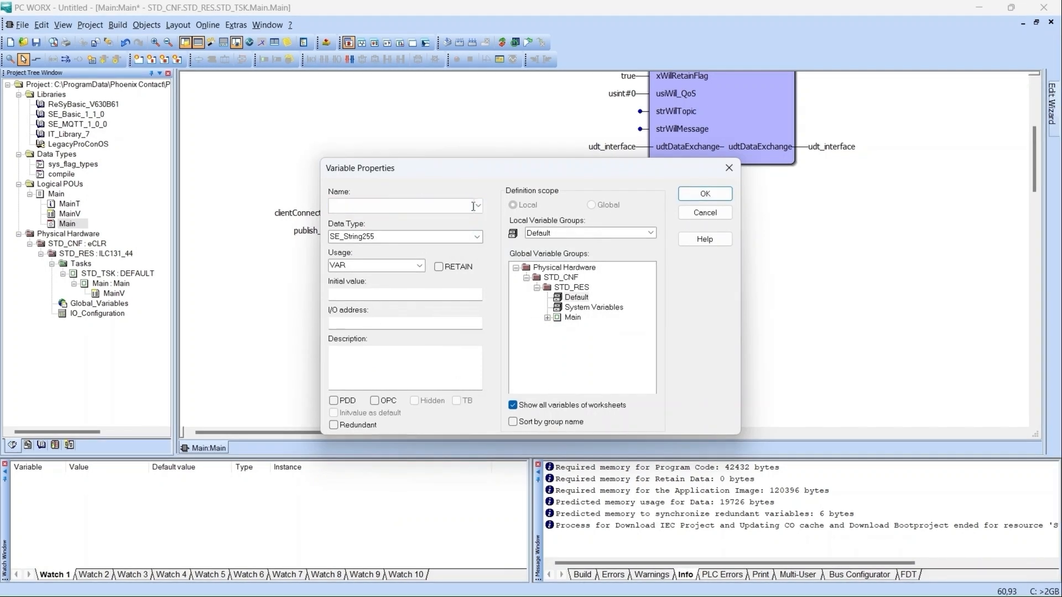
key("ctrl+v")
left_click(473, 205)
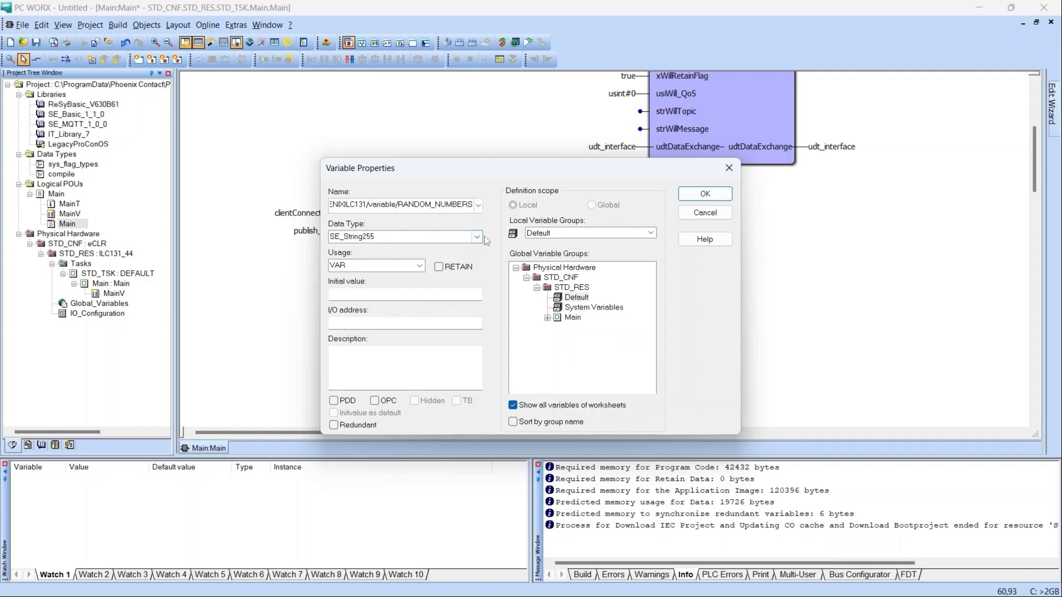
type("'")
left_click(692, 199)
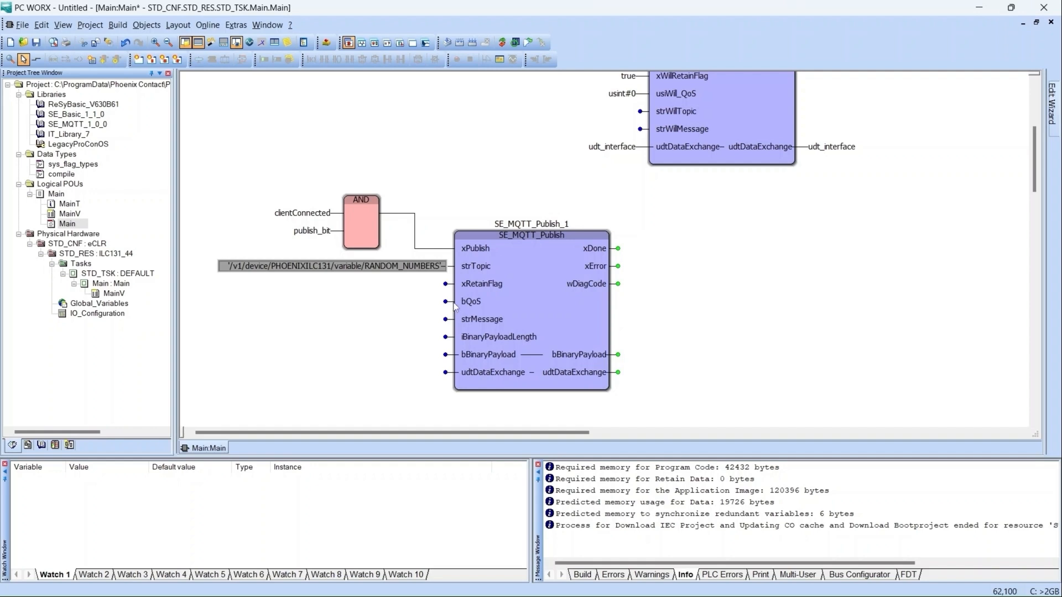
mouse_move(478, 302)
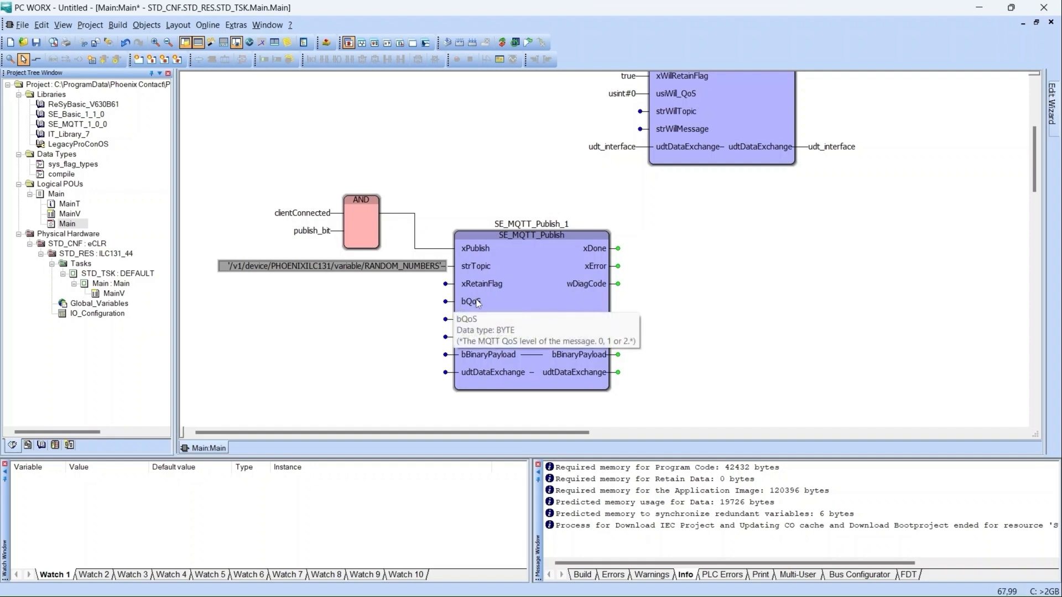
left_click(467, 321)
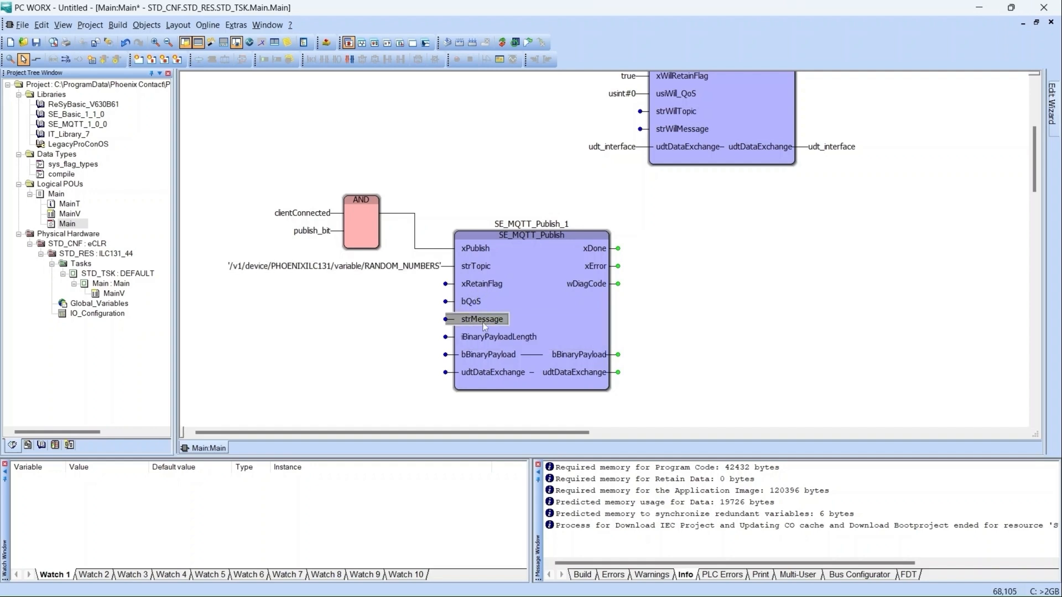
left_click(363, 268)
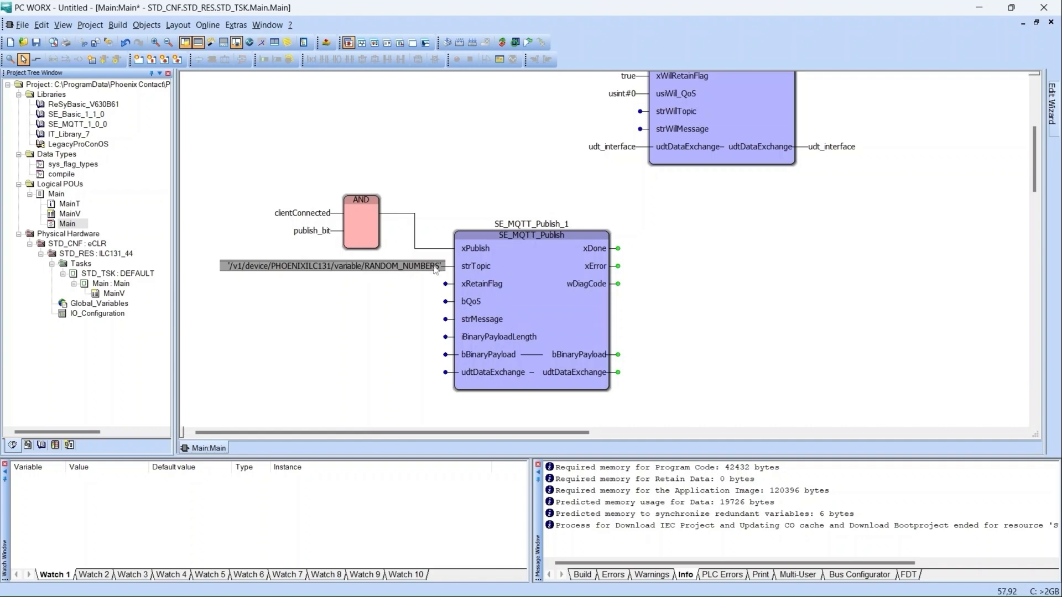
scroll(493, 310, "down", 1)
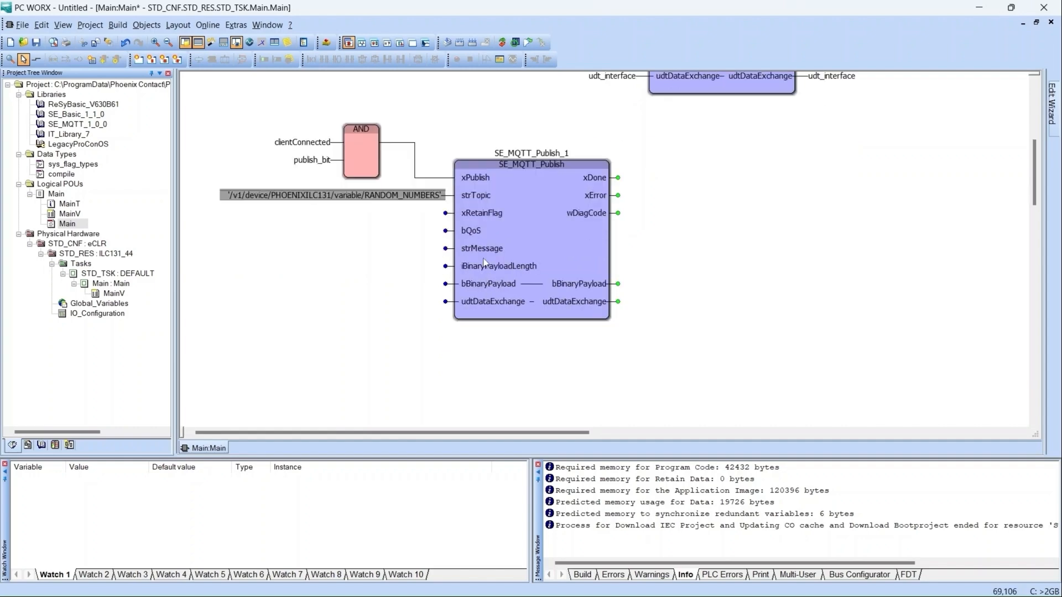
Insert a REAL_TO_STRING function from the full function list and place it just below the publish block.
left_click(485, 252)
scroll(480, 276, "down", 1)
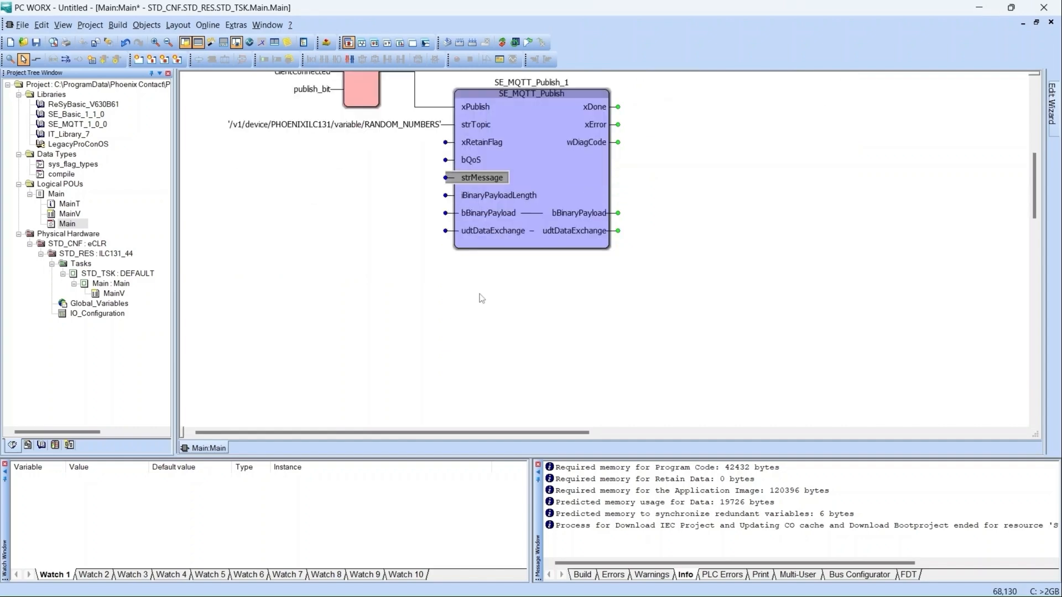
left_click(322, 271)
left_click(857, 98)
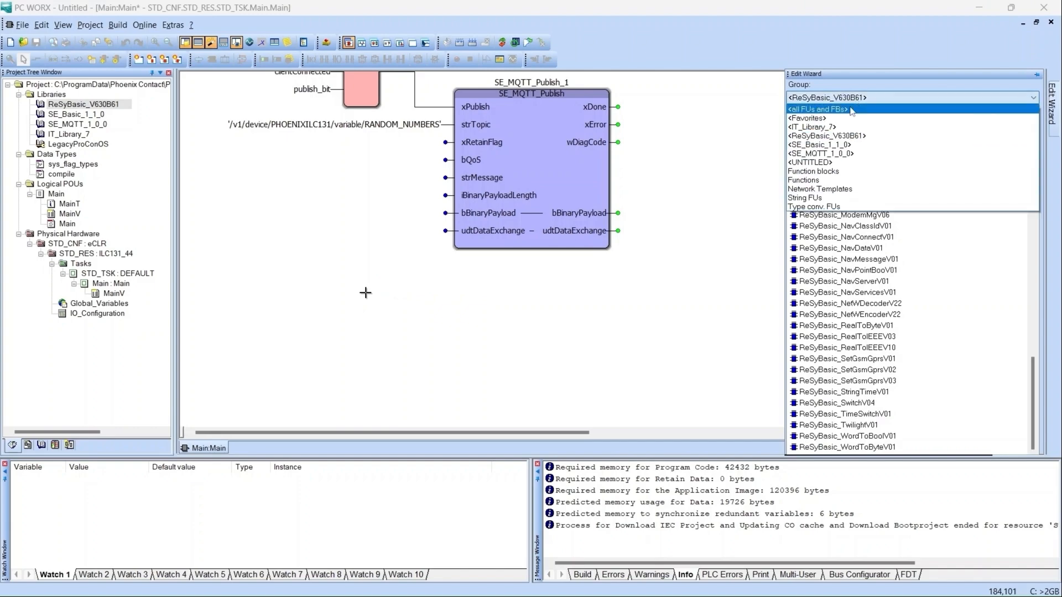
left_click(851, 109)
scroll(874, 308, "down", 12)
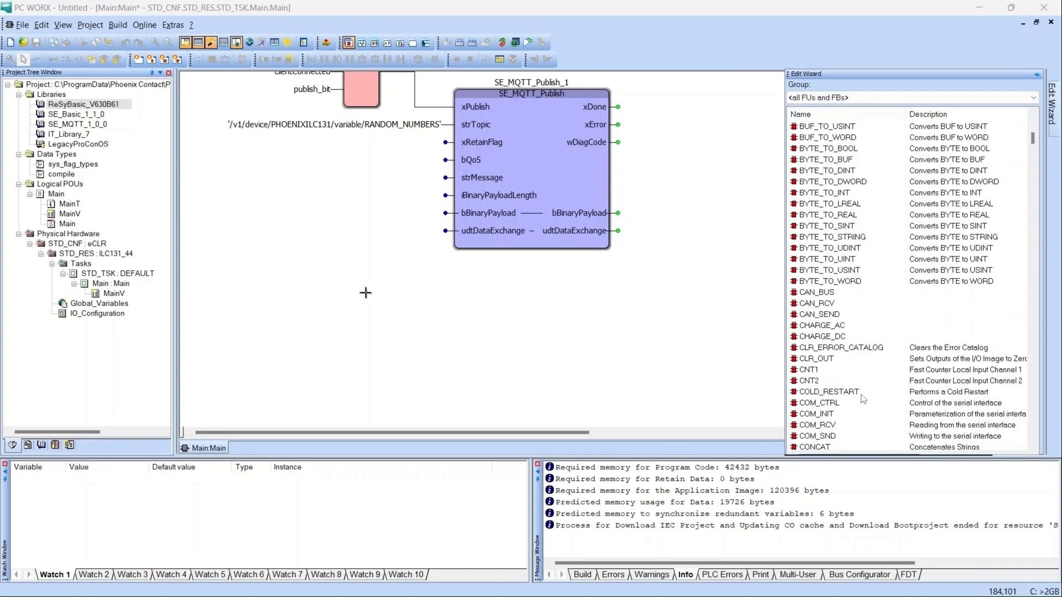
left_click_drag(1034, 141, 1050, 208)
scroll(883, 236, "down", 20)
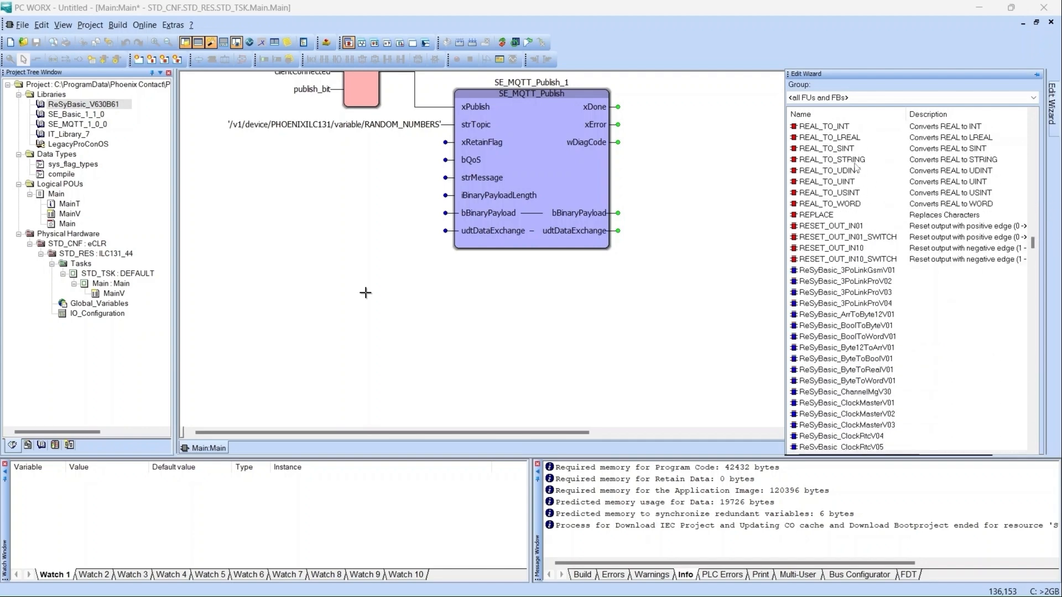
left_click(855, 162)
left_click_drag(881, 164, 273, 319)
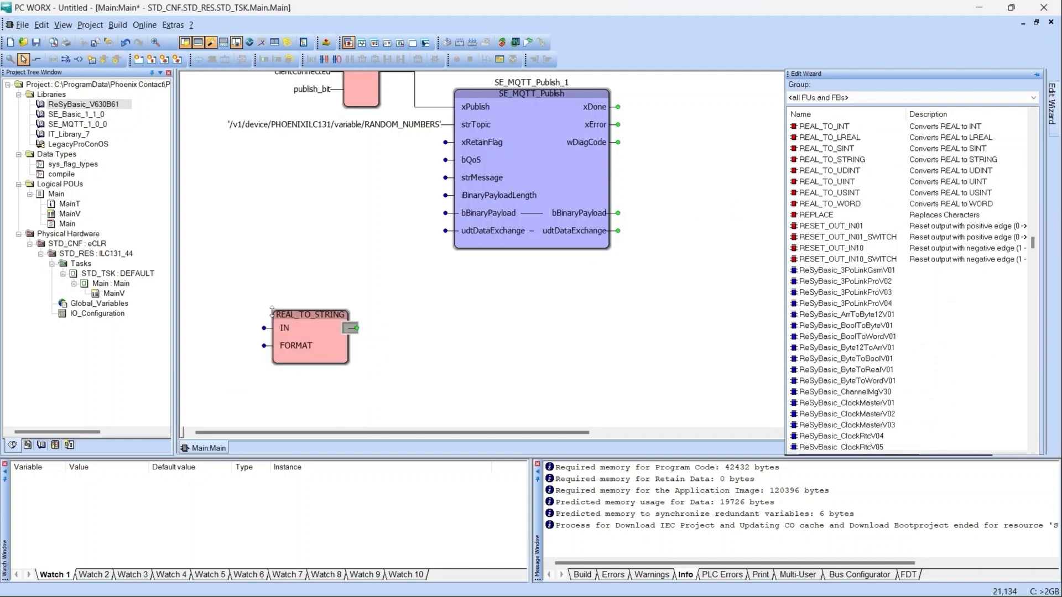
left_click_drag(319, 346, 420, 297)
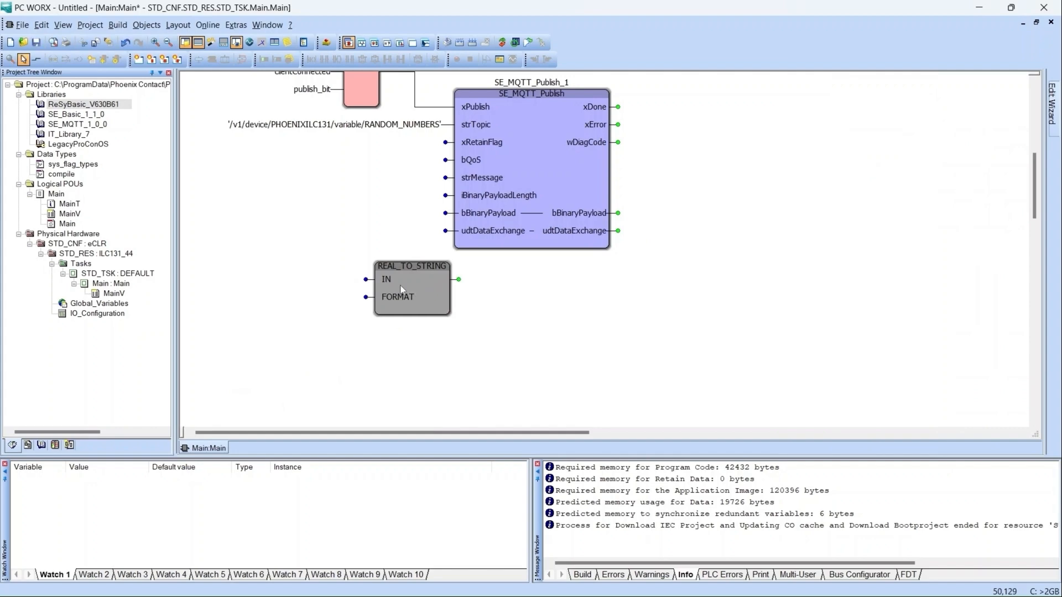
Consult the help on REAL_TO_STRING and copy its example format string '%010.4f'.
right_click(407, 280)
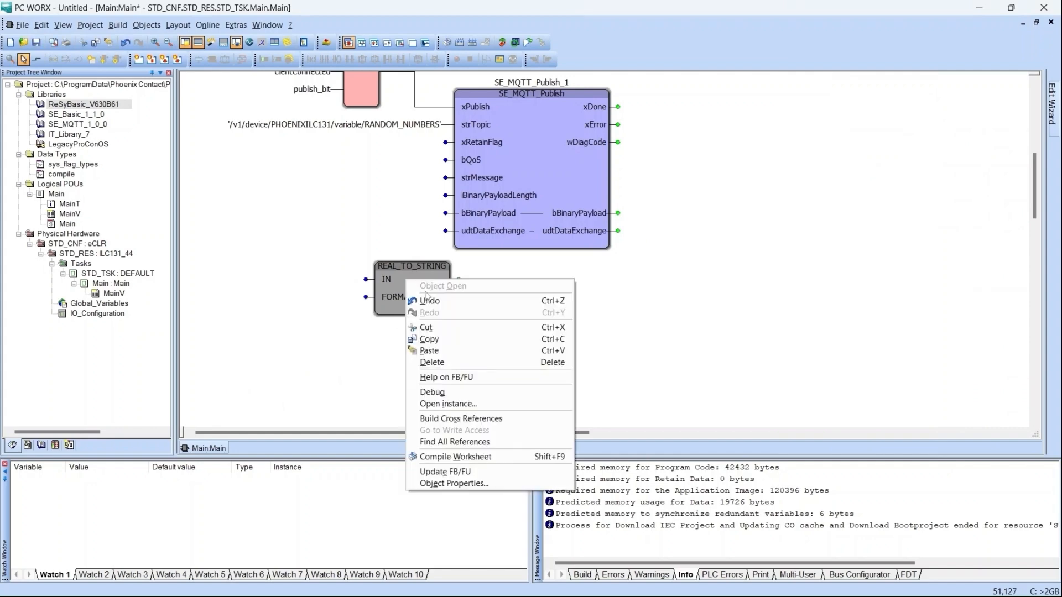
left_click(445, 377)
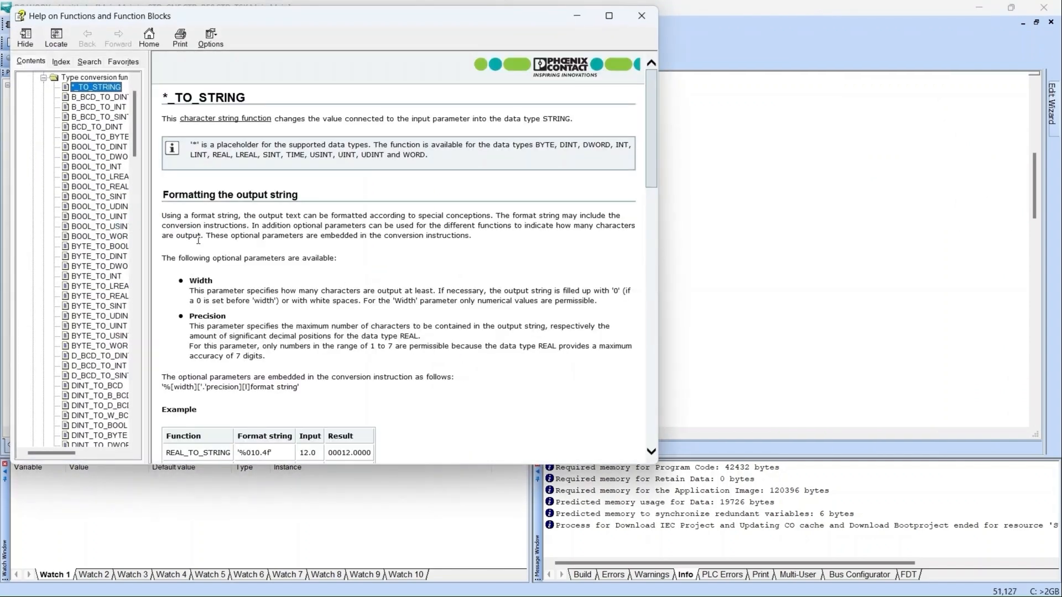
scroll(336, 380, "down", 3)
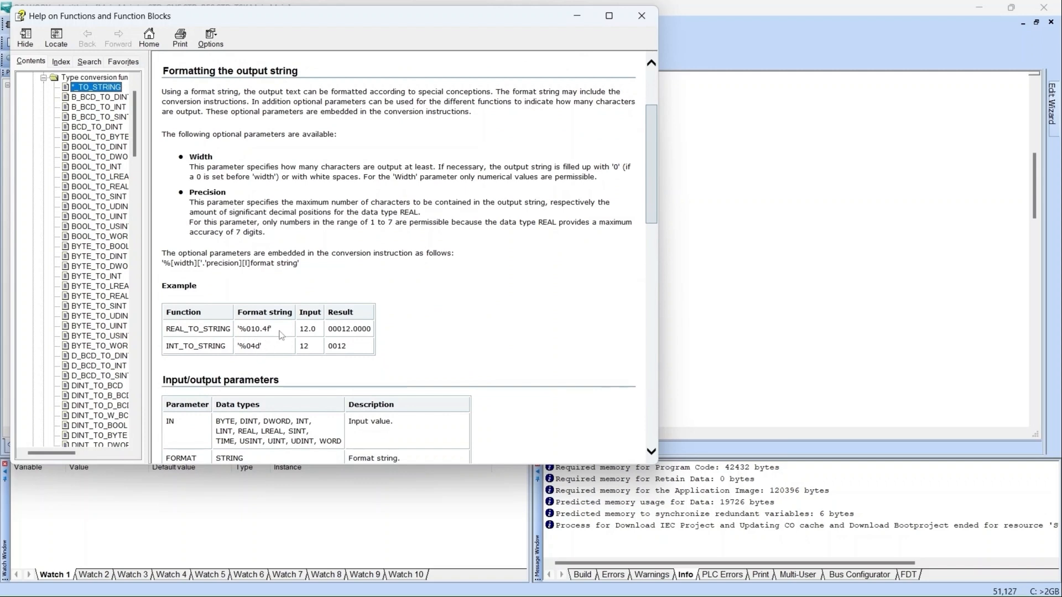
left_click_drag(275, 334, 237, 330)
key("ctrl+c")
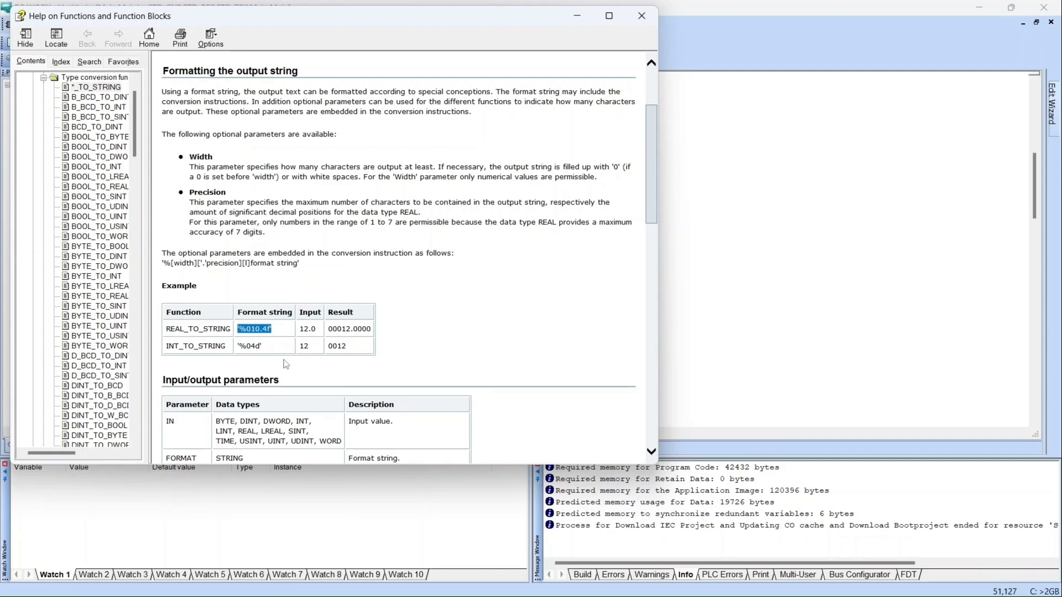
left_click(577, 15)
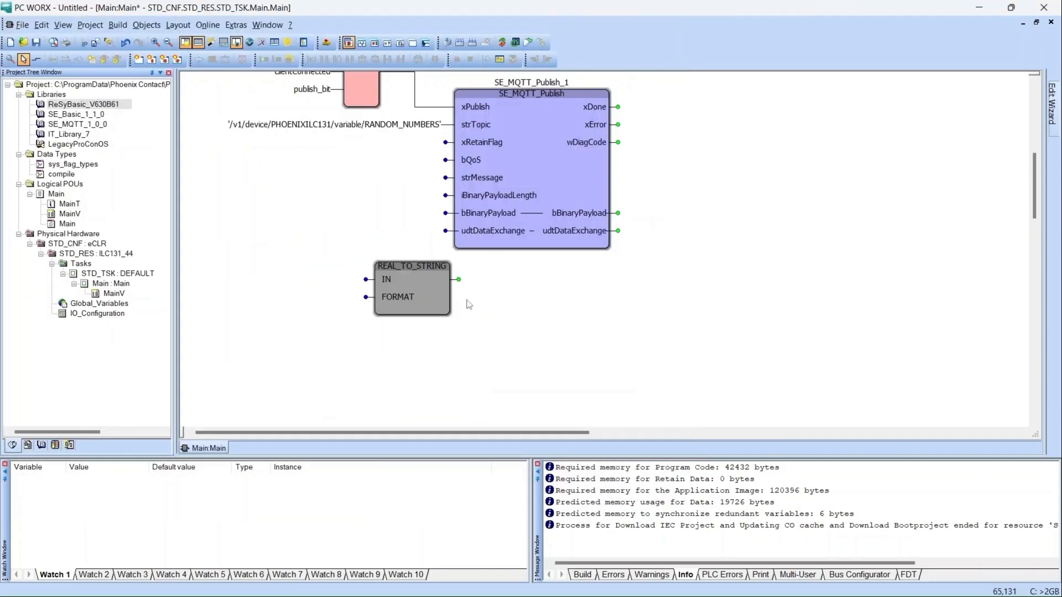
Assign the format string '%04.2f' to the FORMAT input of REAL_TO_STRING and shift the block slightly further below the publish block.
double_click(367, 301)
key("ctrl+v")
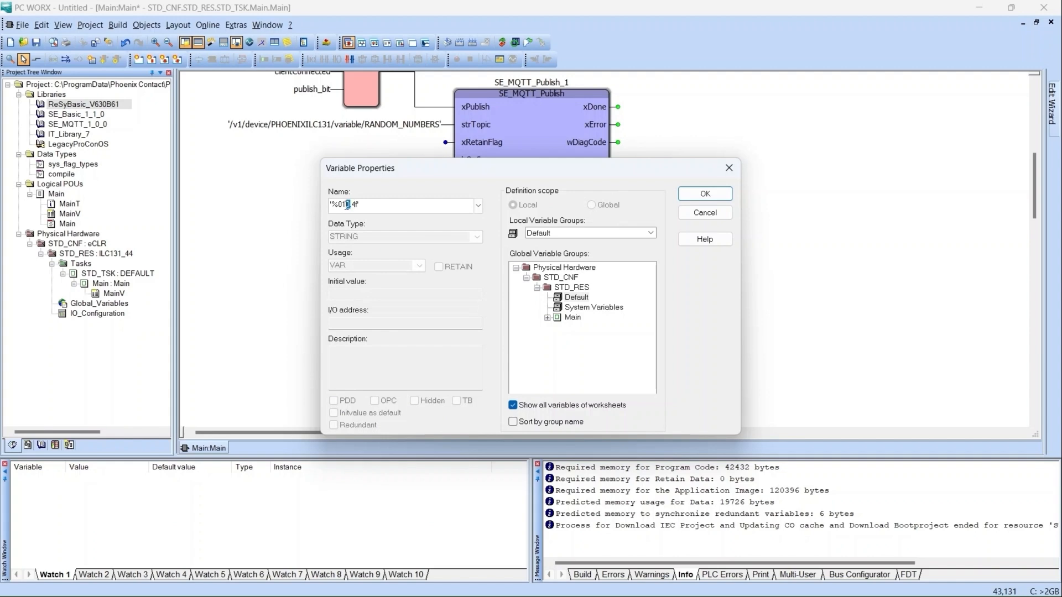
type("4")
left_click(719, 194)
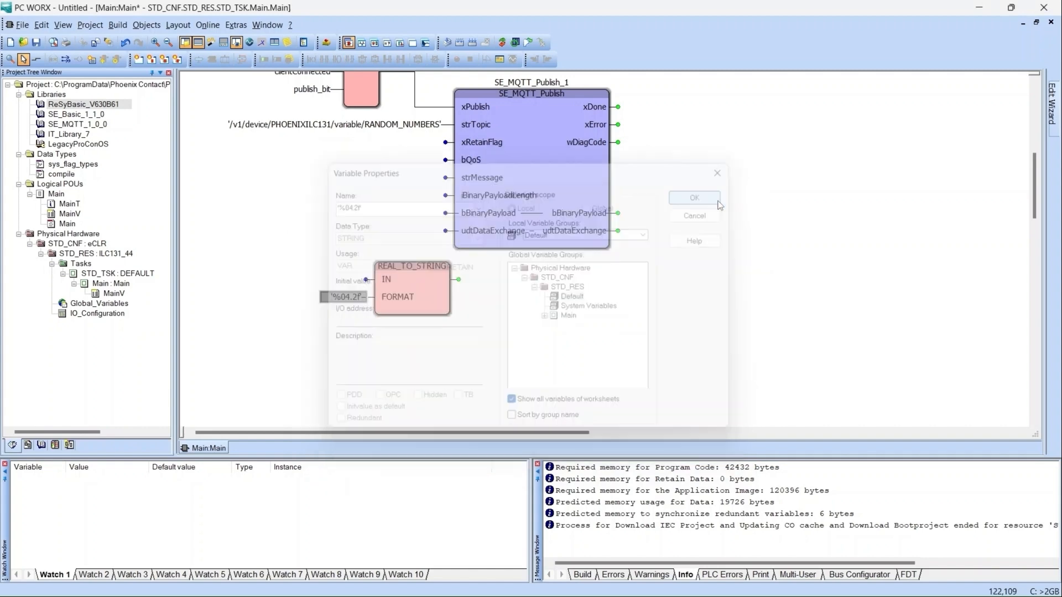
left_click_drag(403, 288, 455, 320)
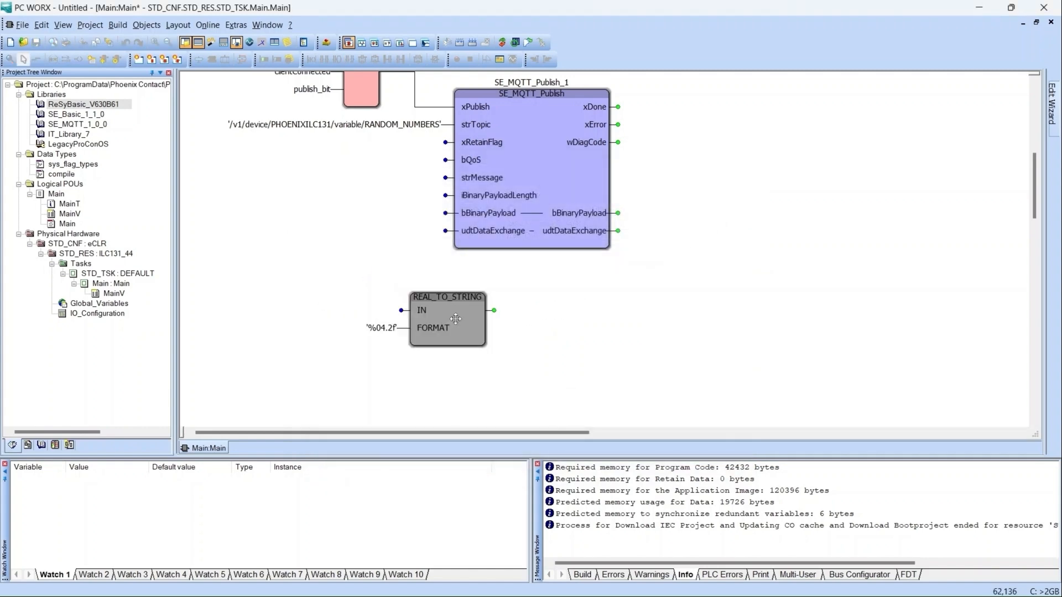
Create the REAL variable random_numbers on the IN input of the REAL_TO_STRING block.
double_click(404, 311)
type("random_")
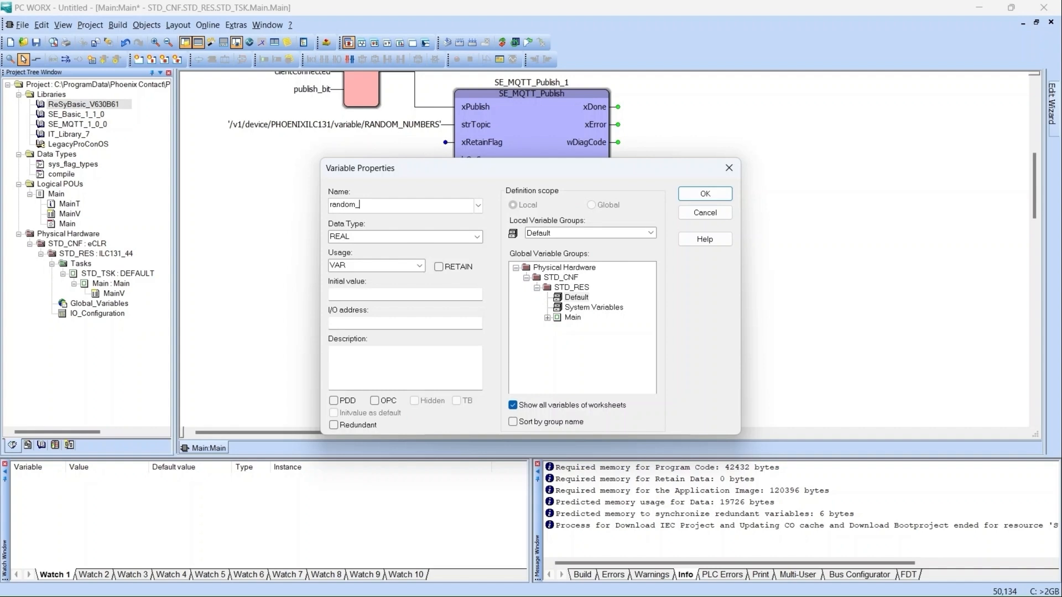
type("numbers")
left_click(705, 195)
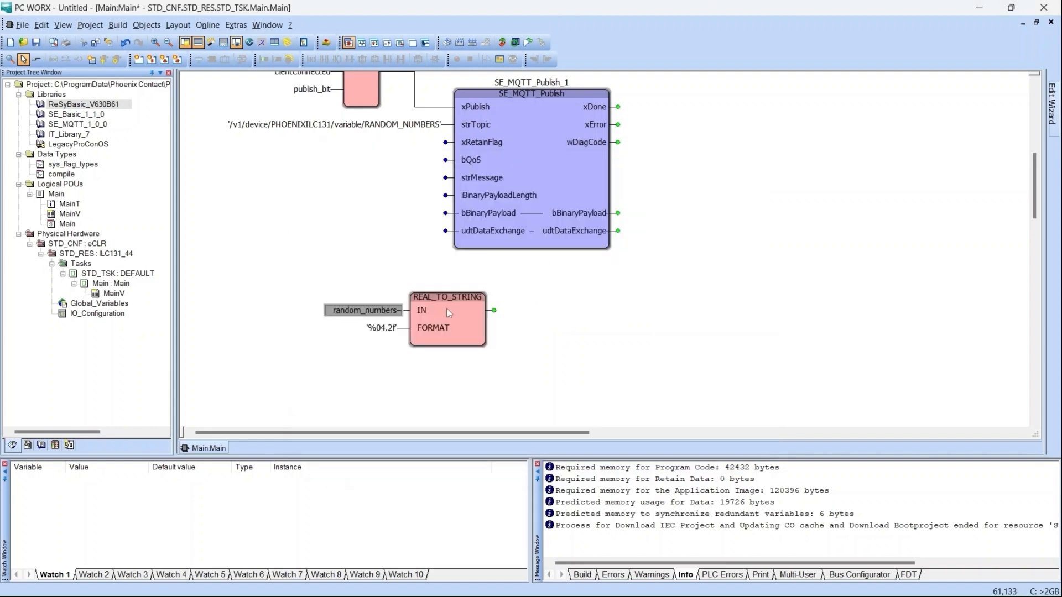
Create the STRING variable messege_random_numbers on the REAL_TO_STRING output and assign it to the publish block's strMessage input.
double_click(495, 311)
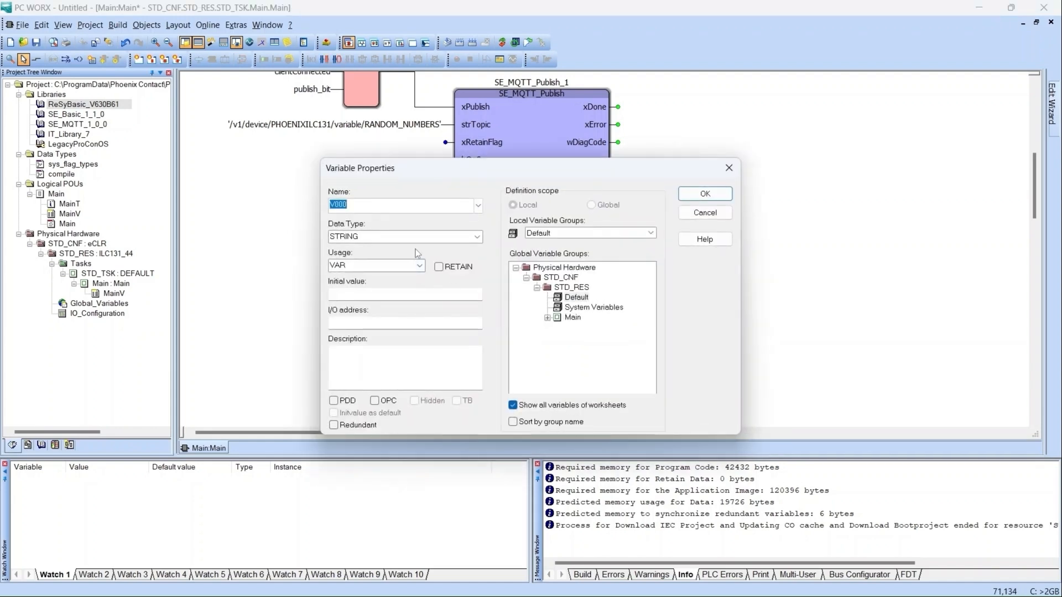
type("messege_random_numbers")
left_click(686, 194)
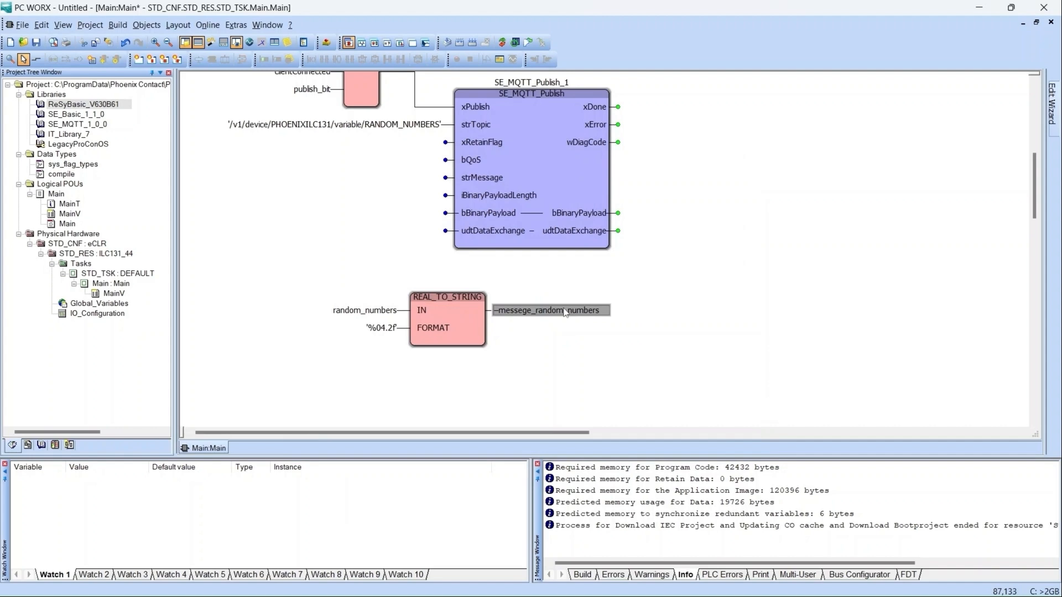
left_click(506, 181)
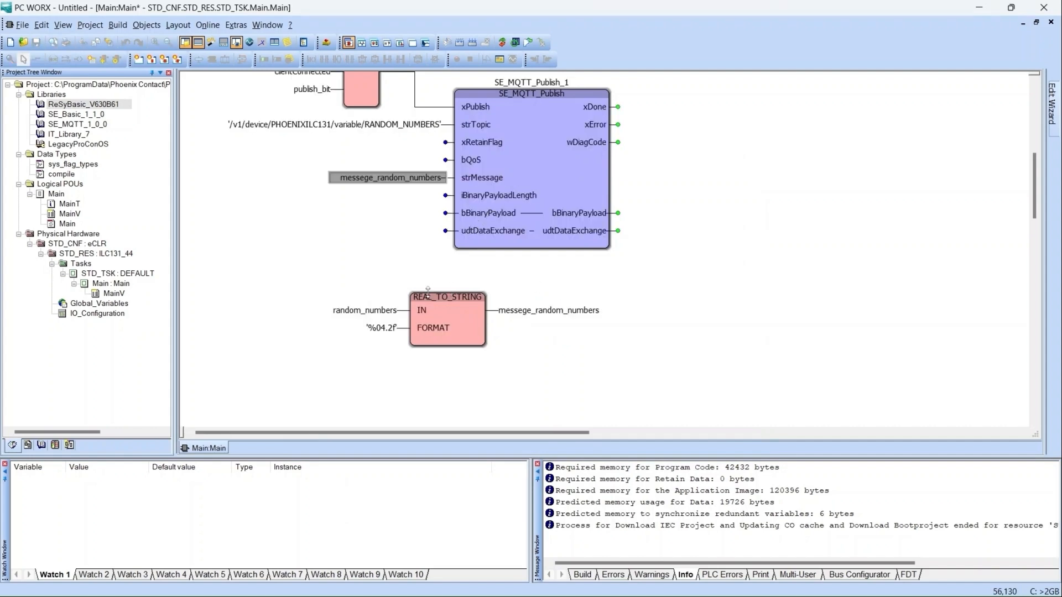
Check the client block's udtDataExchange variable and assign the same udt_interface variable to udtDataExchange on the SE_MQTT_Publish block.
scroll(481, 238, "up", 5)
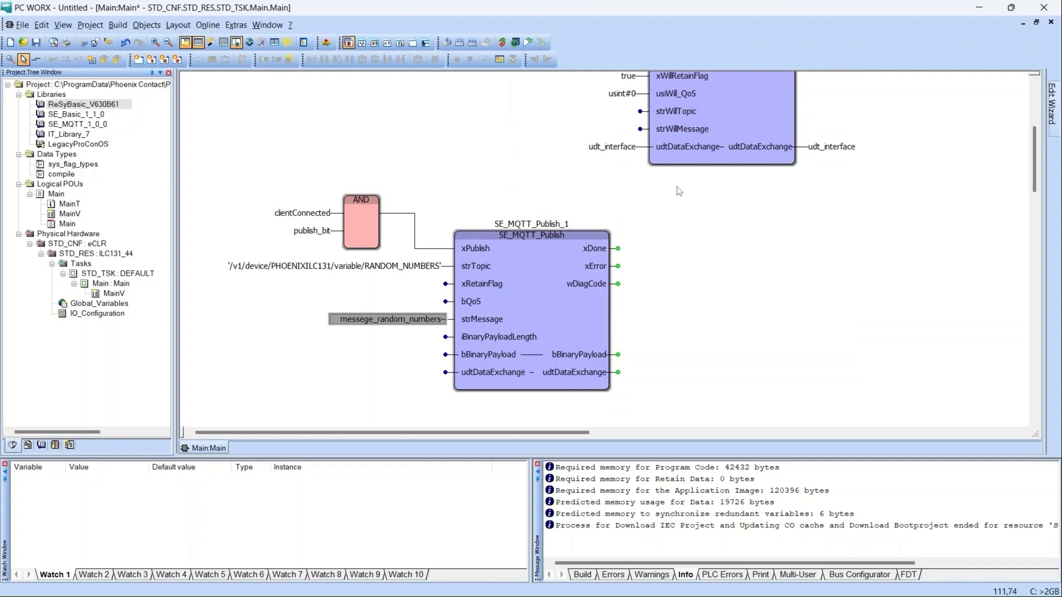
left_click(621, 148)
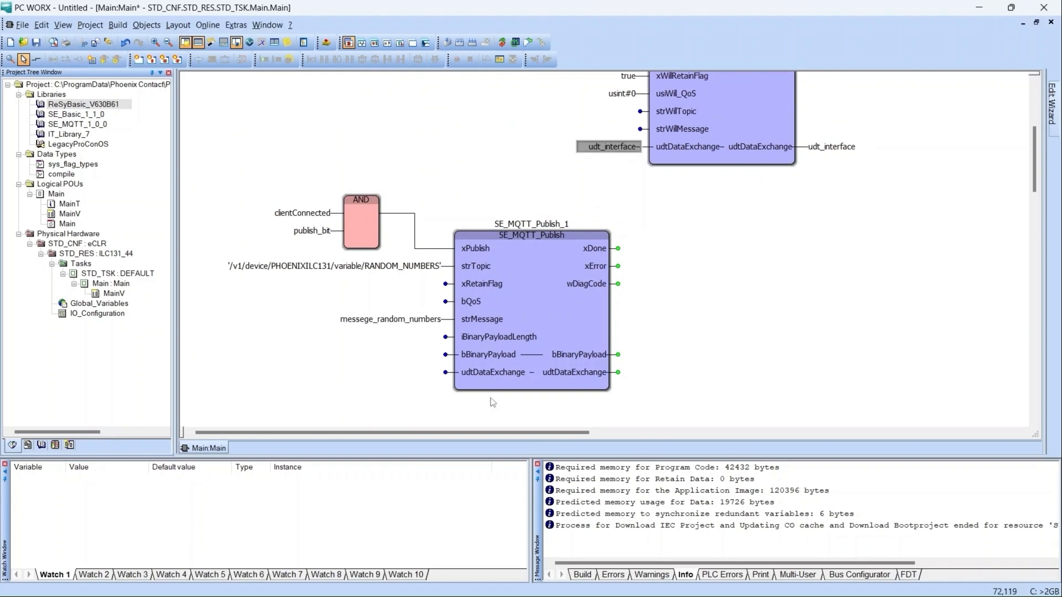
double_click(604, 149)
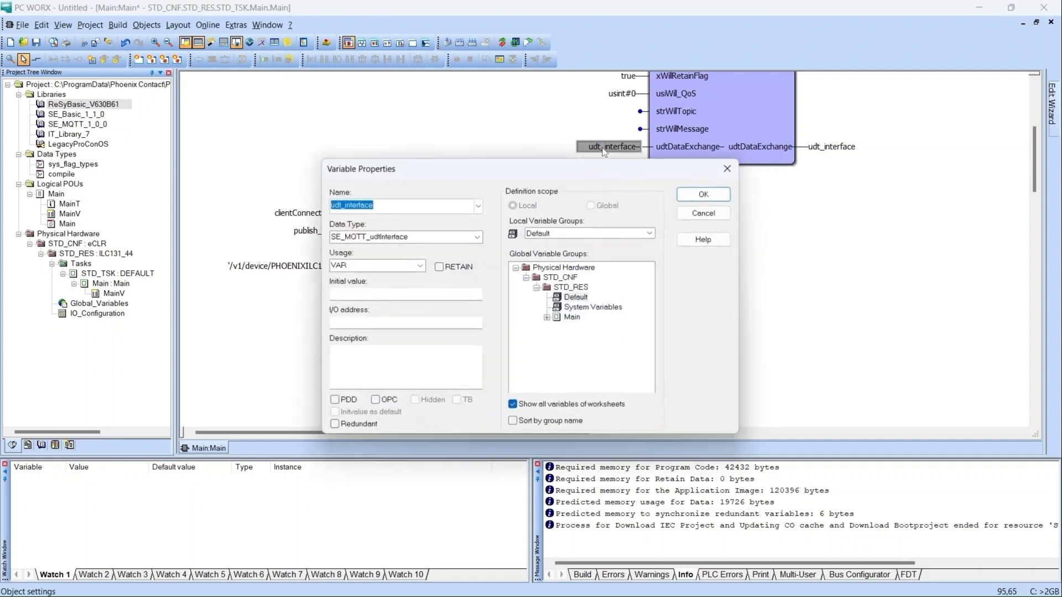
left_click(704, 214)
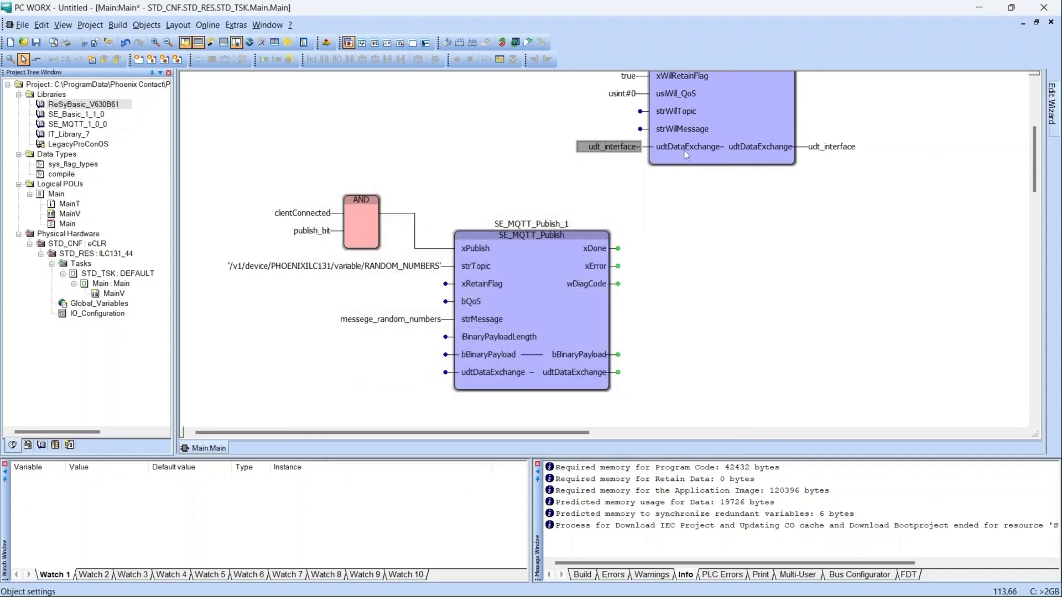
left_click(453, 378)
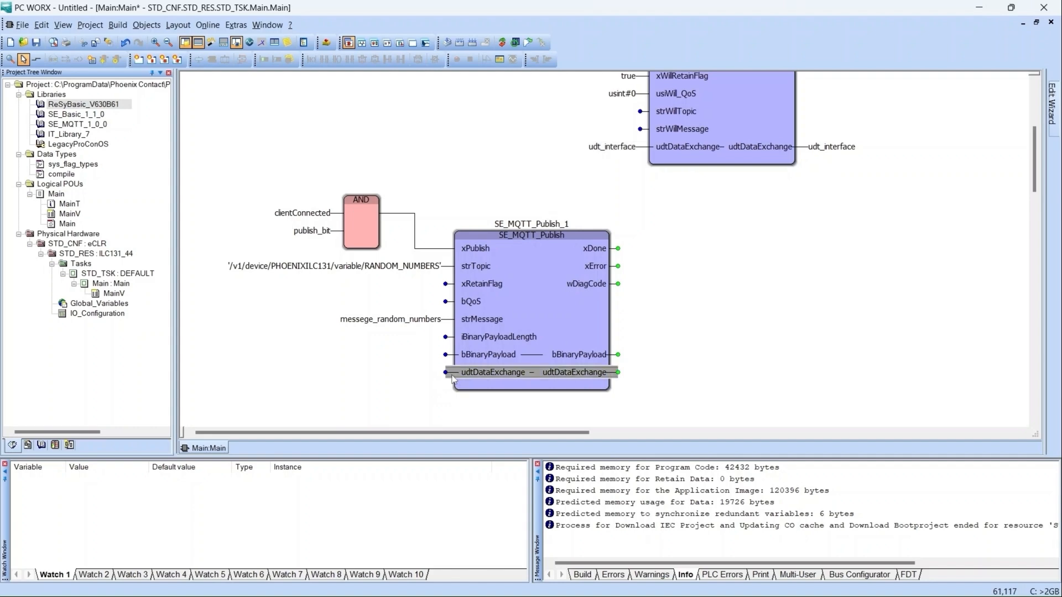
double_click(453, 378)
type("udt_interface")
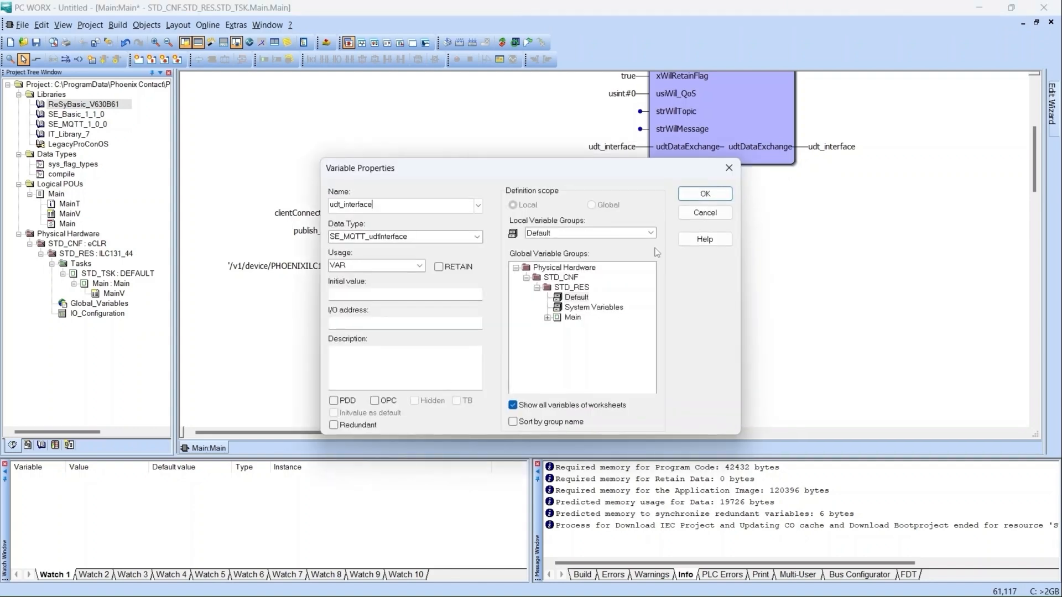
left_click(705, 194)
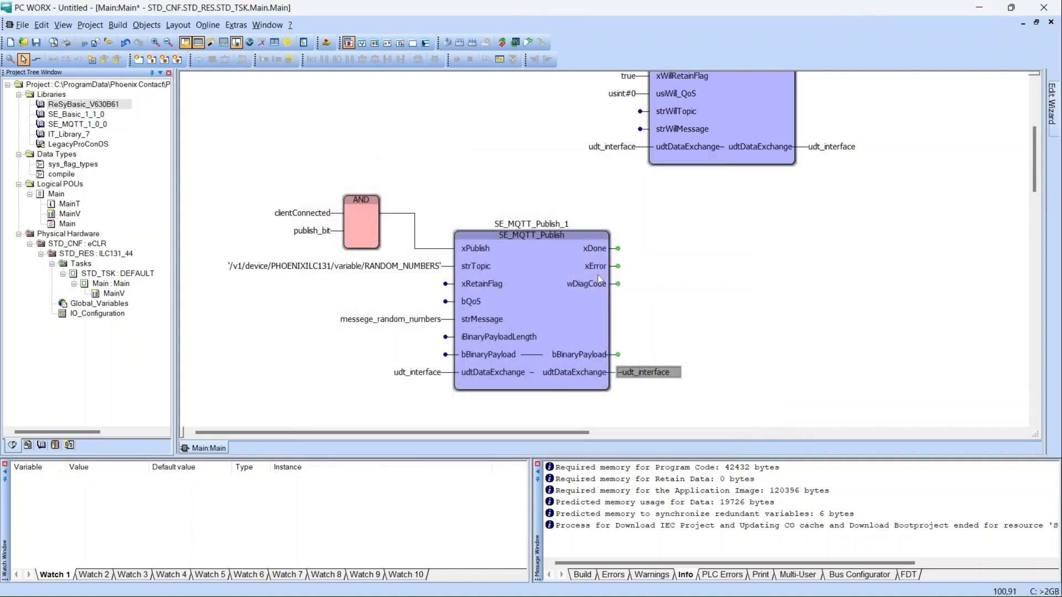
Create the BYTE variable payload on the publish block's bBinaryPayload connection.
left_click(446, 356)
double_click(445, 357)
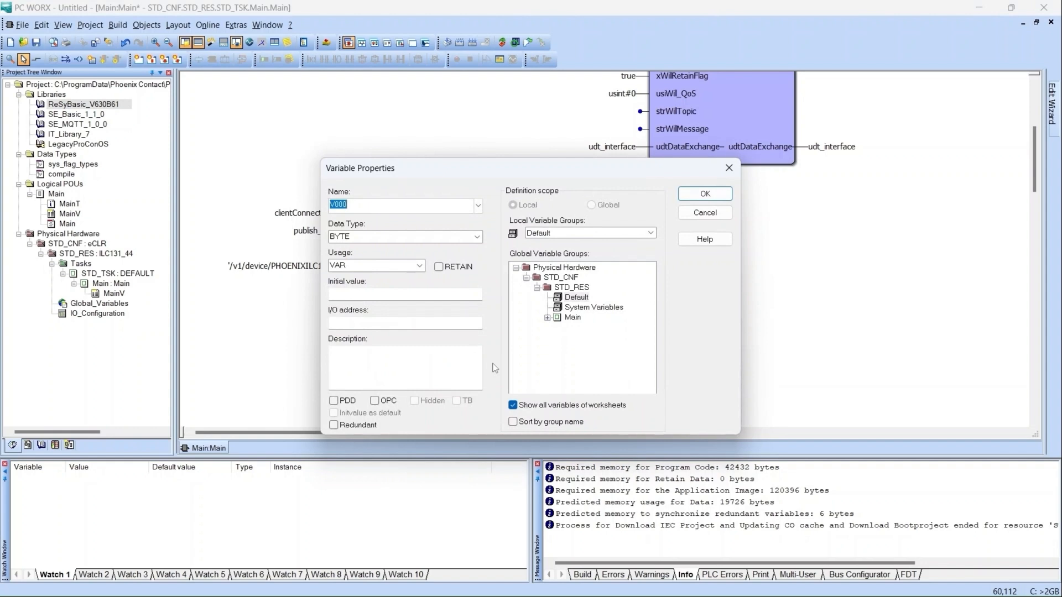
type("payload")
left_click(681, 198)
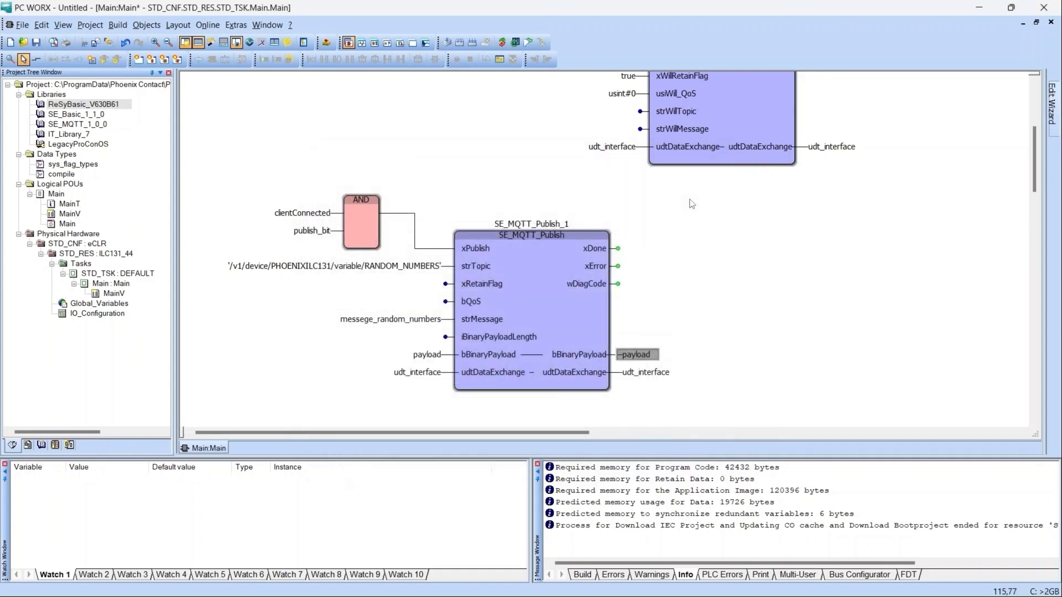
Compile the project, stop and reset the STD_RES controller, and download the project to it.
left_click(473, 44)
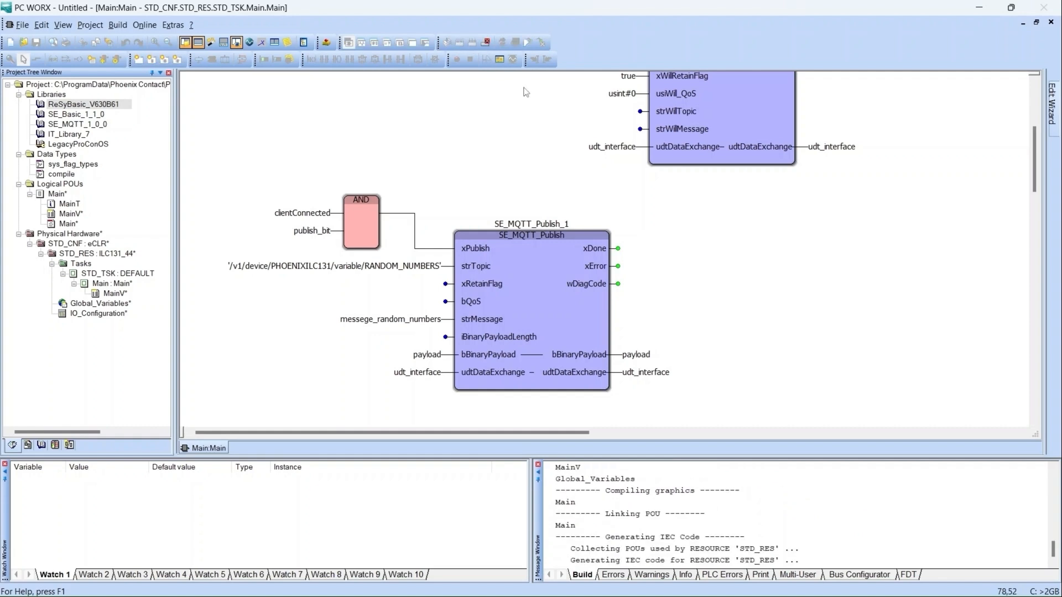
scroll(544, 163, "down", 3)
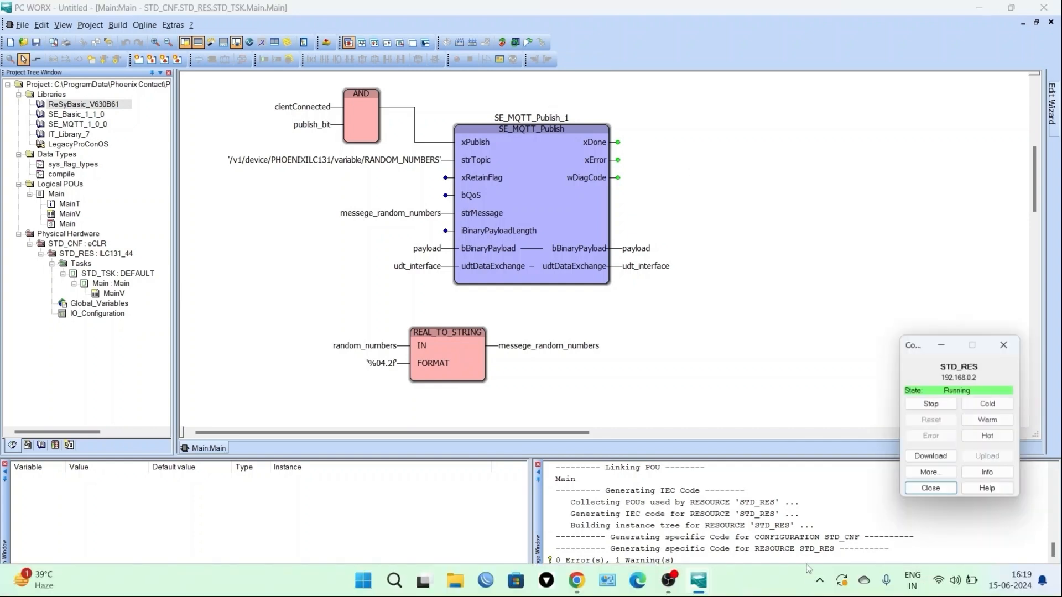
left_click(943, 405)
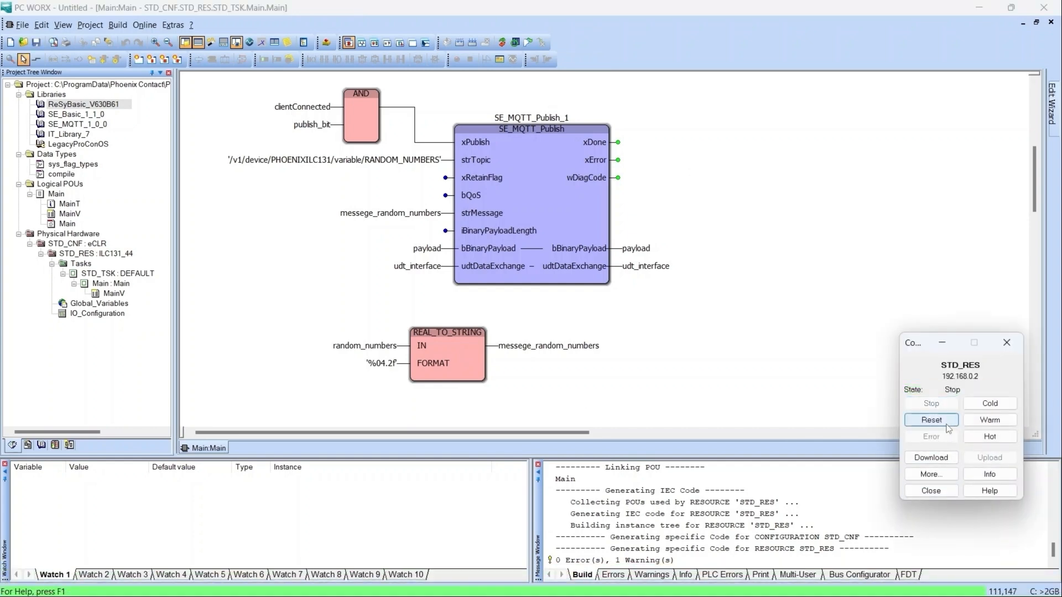
left_click(945, 422)
left_click(954, 453)
left_click(931, 458)
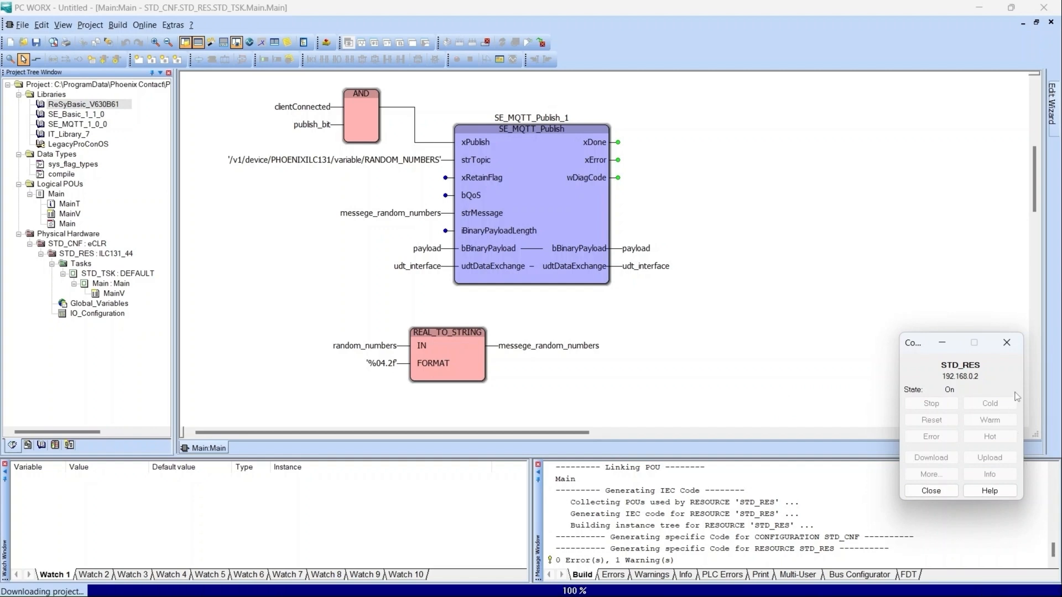
Cold start the controller, close its control dialog and turn on debug mode for the worksheet.
left_click(998, 407)
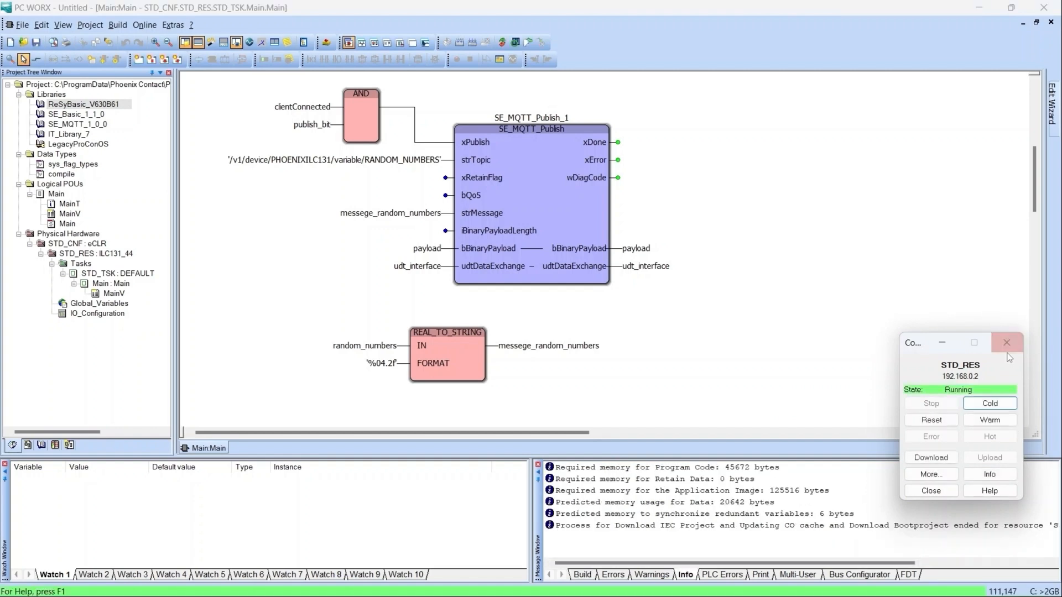
left_click(1007, 345)
key("F10")
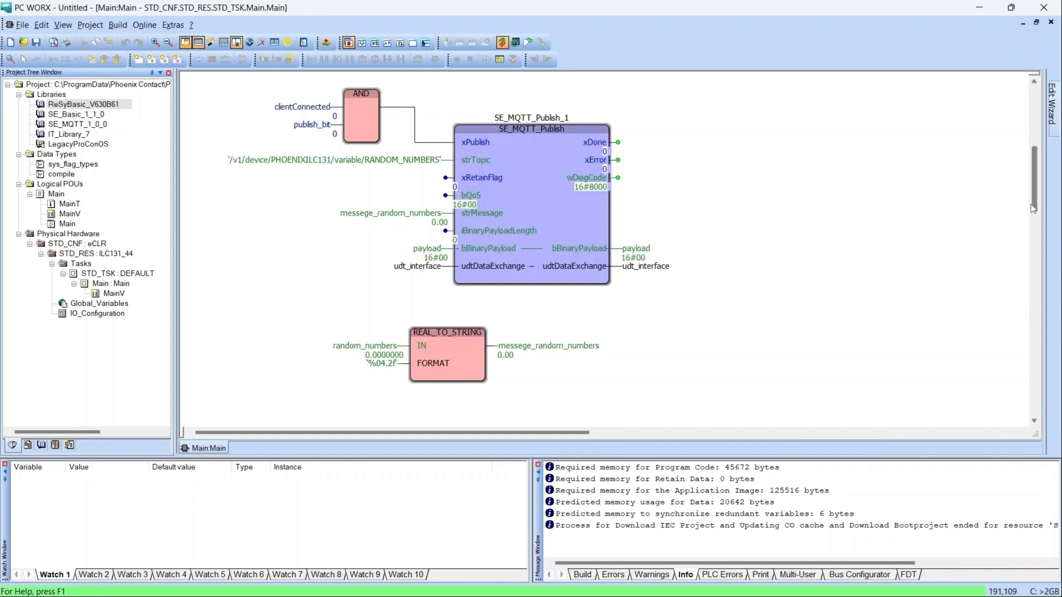
Overwrite request on the DNS block and xconnect on the MQTT client block with TRUE.
left_click_drag(1033, 179, 1029, 120)
double_click(268, 138)
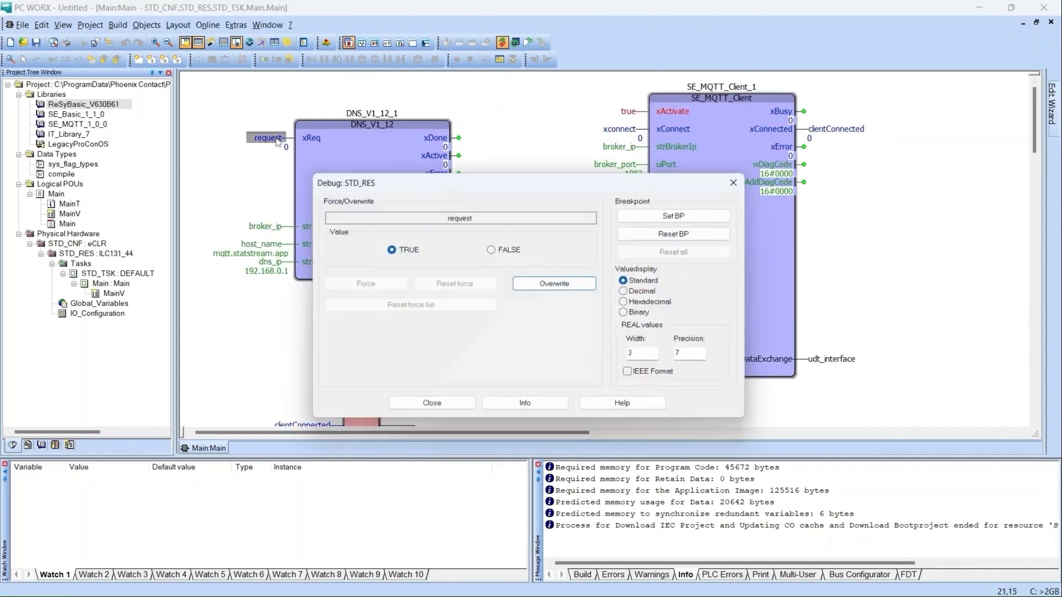
left_click(581, 285)
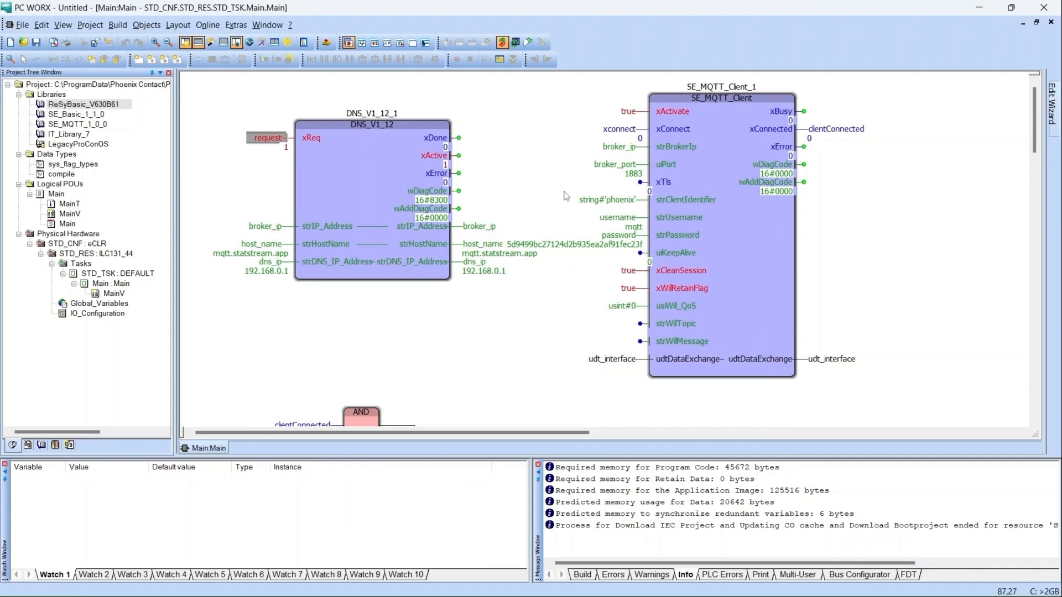
double_click(611, 130)
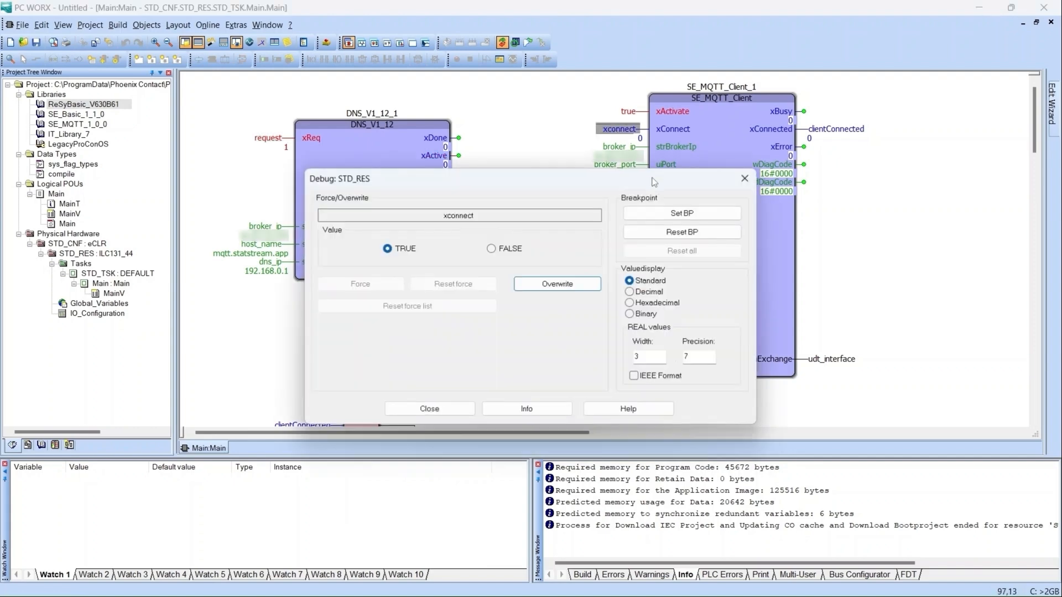
left_click(583, 284)
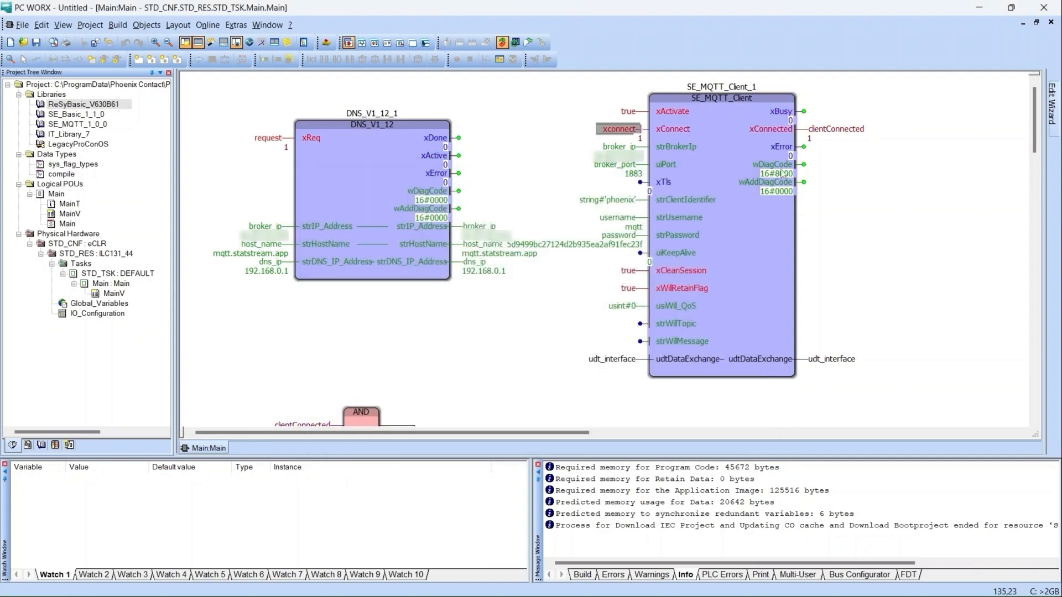
Overwrite the random_numbers variable on the REAL_TO_STRING block with 156.2.
scroll(339, 340, "down", 10)
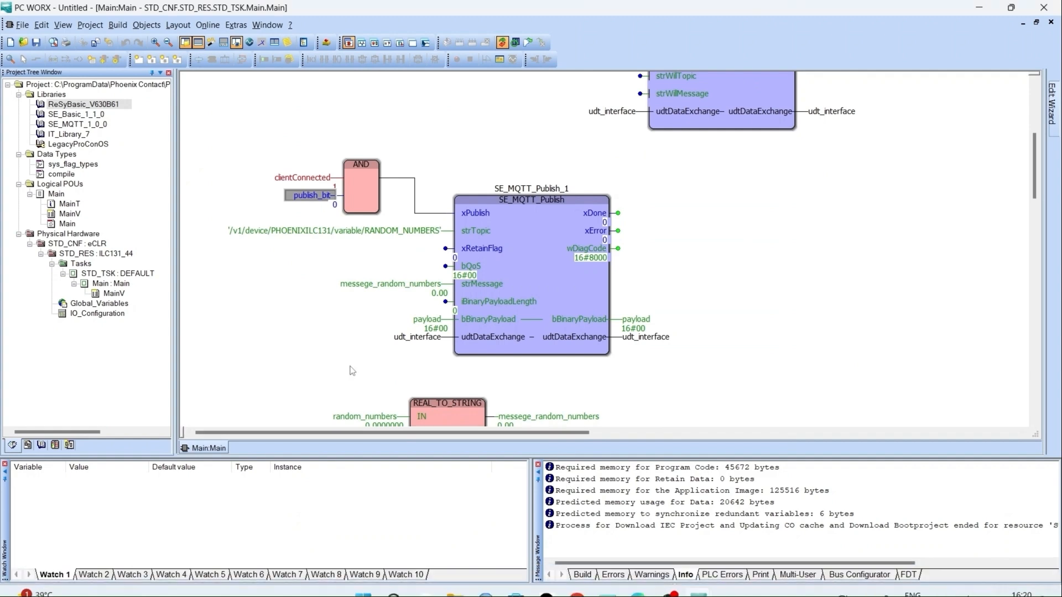
double_click(363, 311)
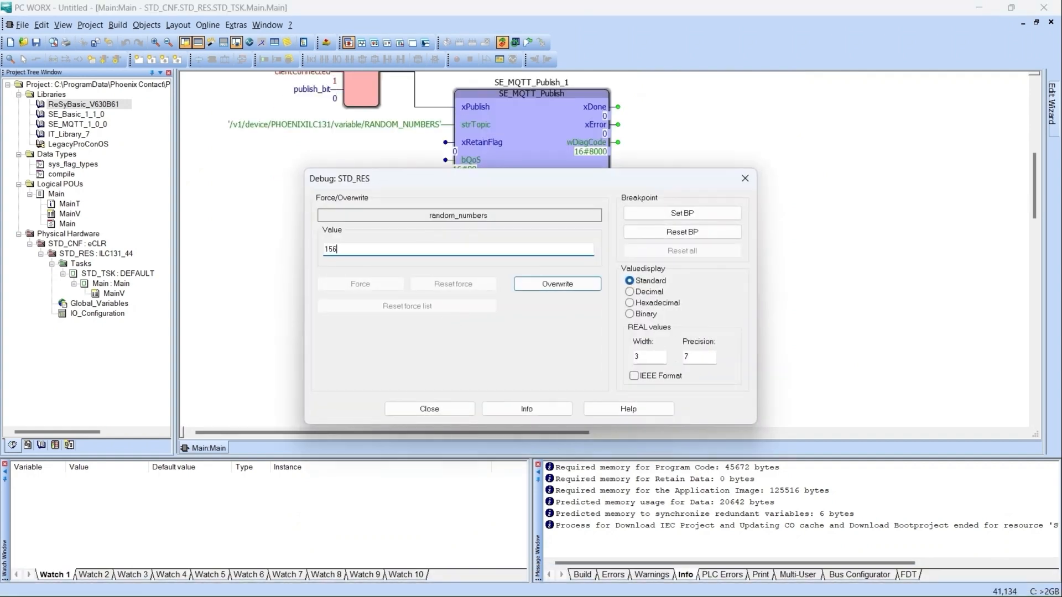
left_click(555, 284)
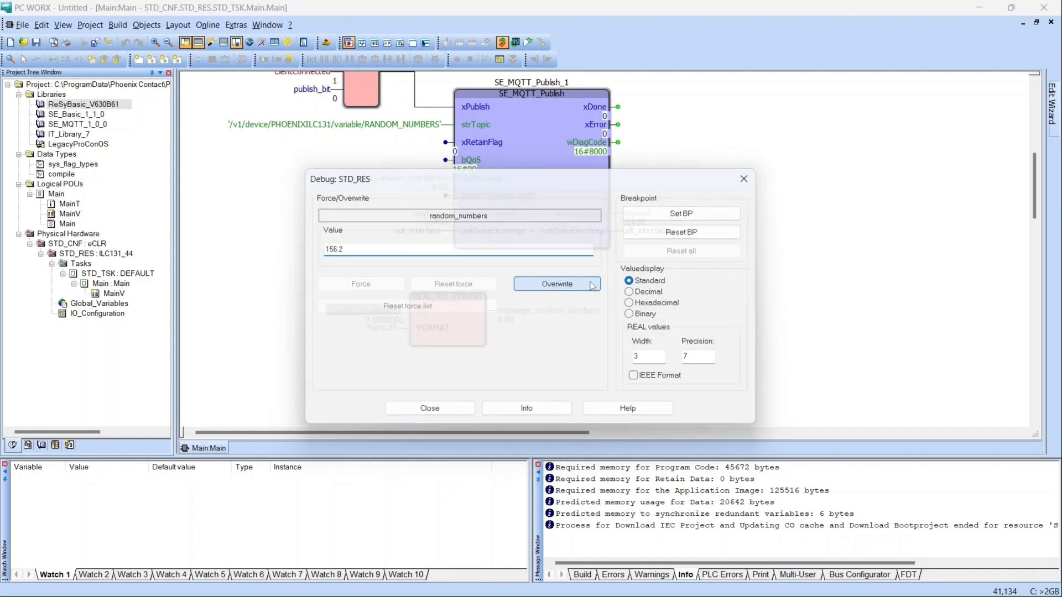
Trigger a publish by overwriting publish_bit with TRUE and resetting it to FALSE.
double_click(311, 89)
left_click(539, 288)
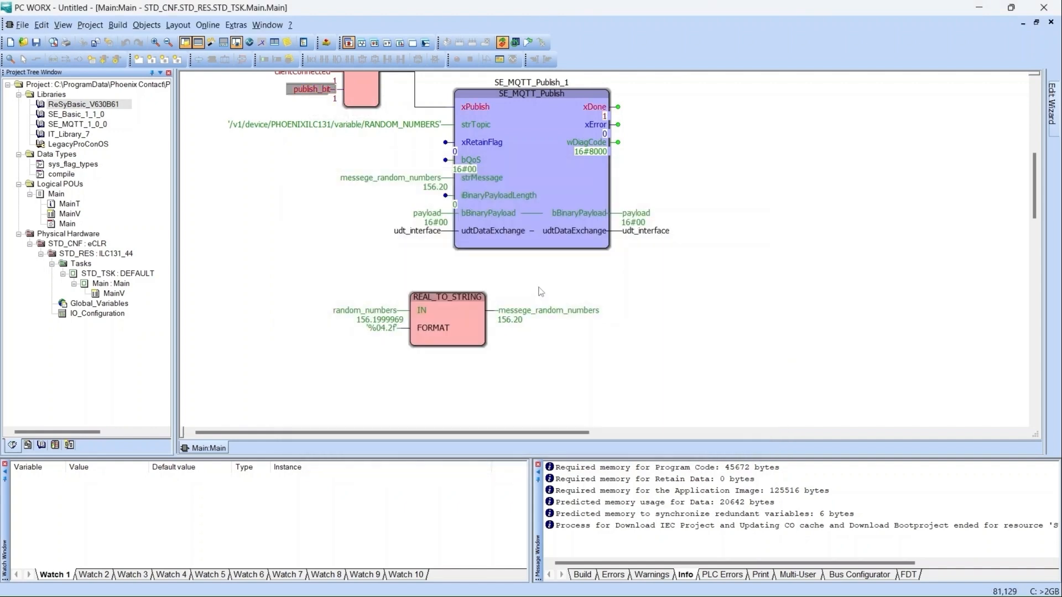
double_click(311, 89)
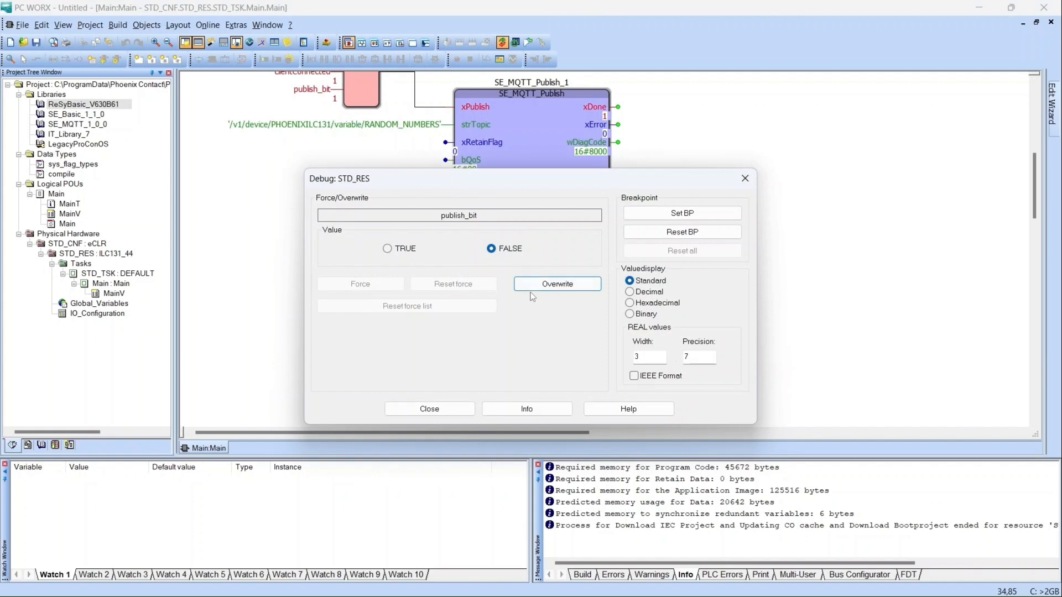
left_click(533, 286)
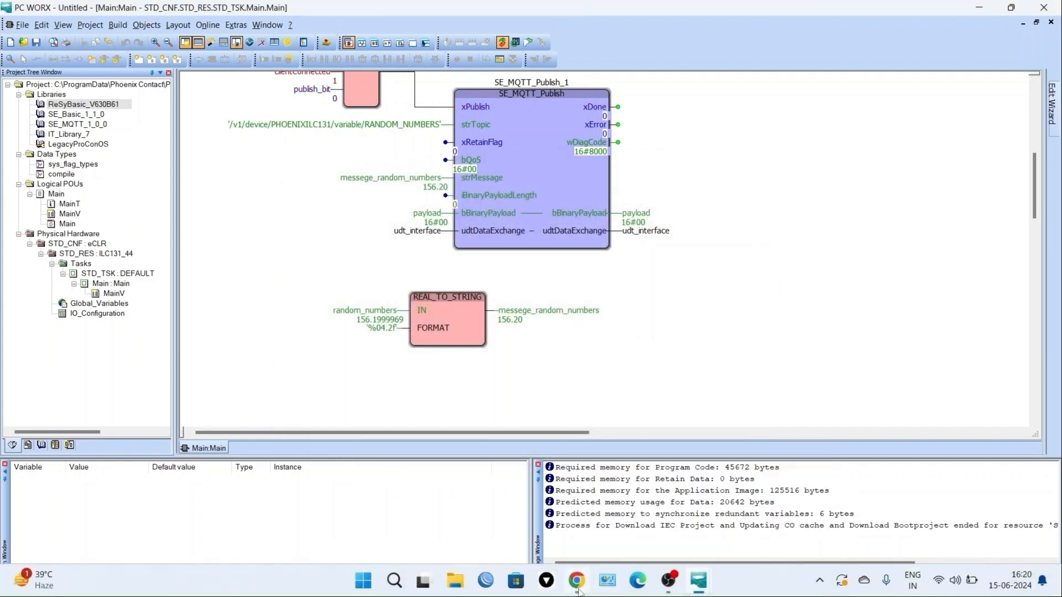
Switch to StatStream in Chrome, open the organization's Debug page and start the debug session.
left_click(577, 580)
left_click(302, 200)
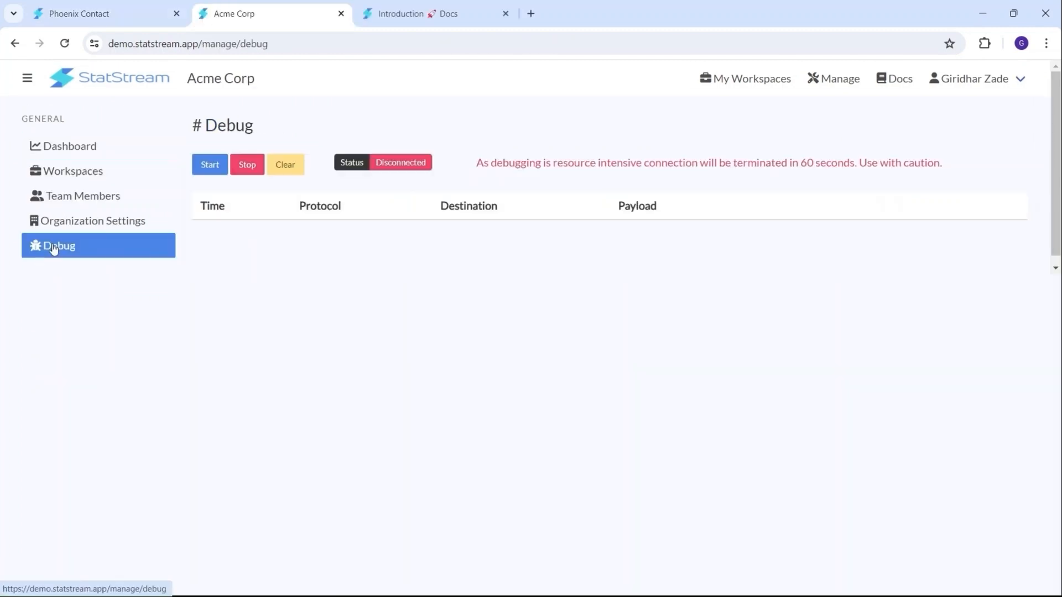
left_click(211, 166)
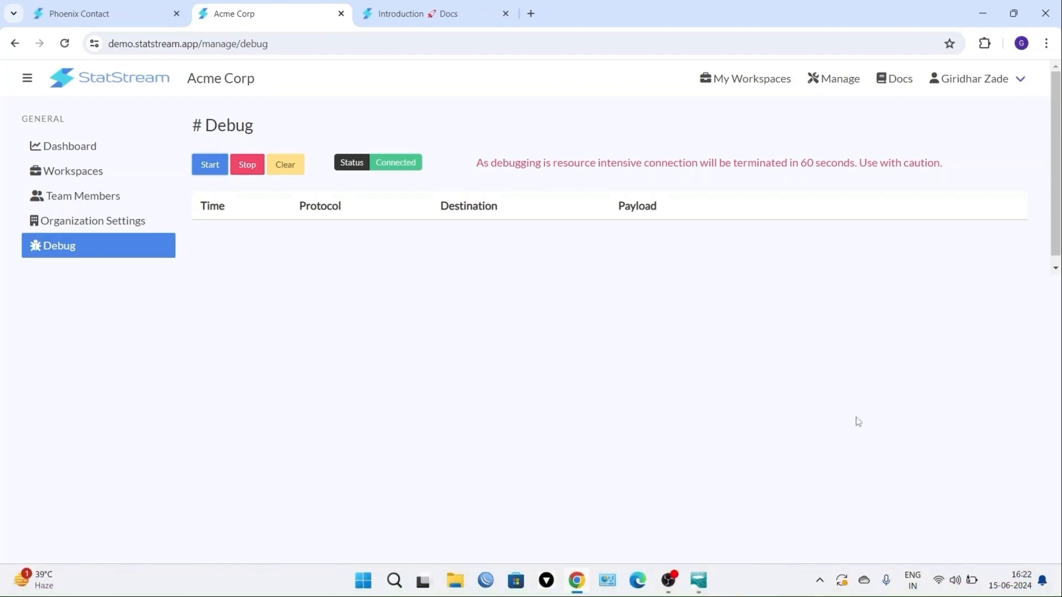
Return to PC WORX and publish the current random_numbers message by overwriting publish_bit with TRUE and back to FALSE.
mouse_move(696, 579)
left_click(636, 501)
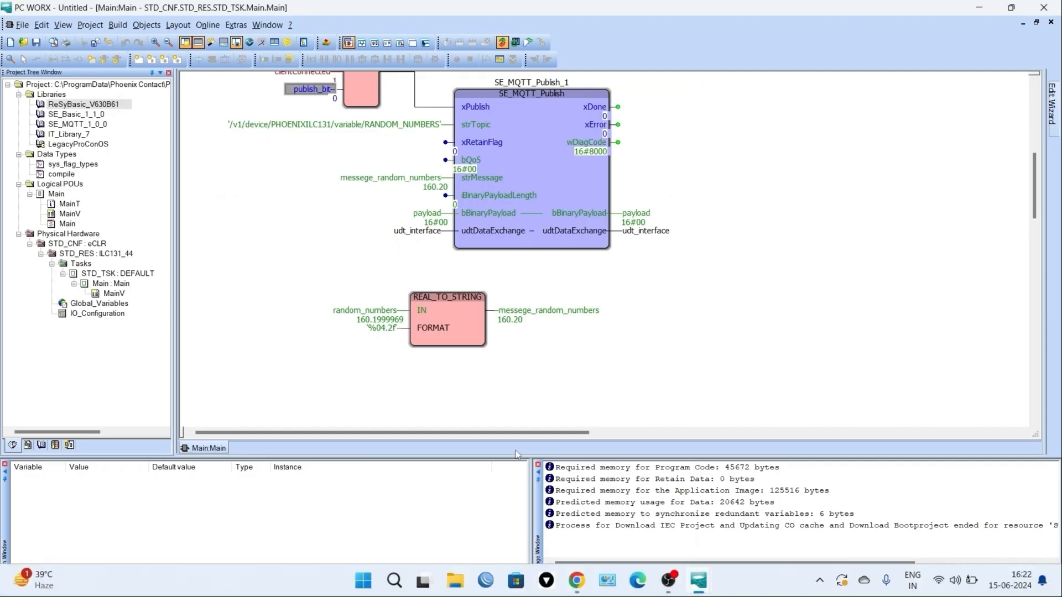
double_click(306, 90)
left_click(567, 287)
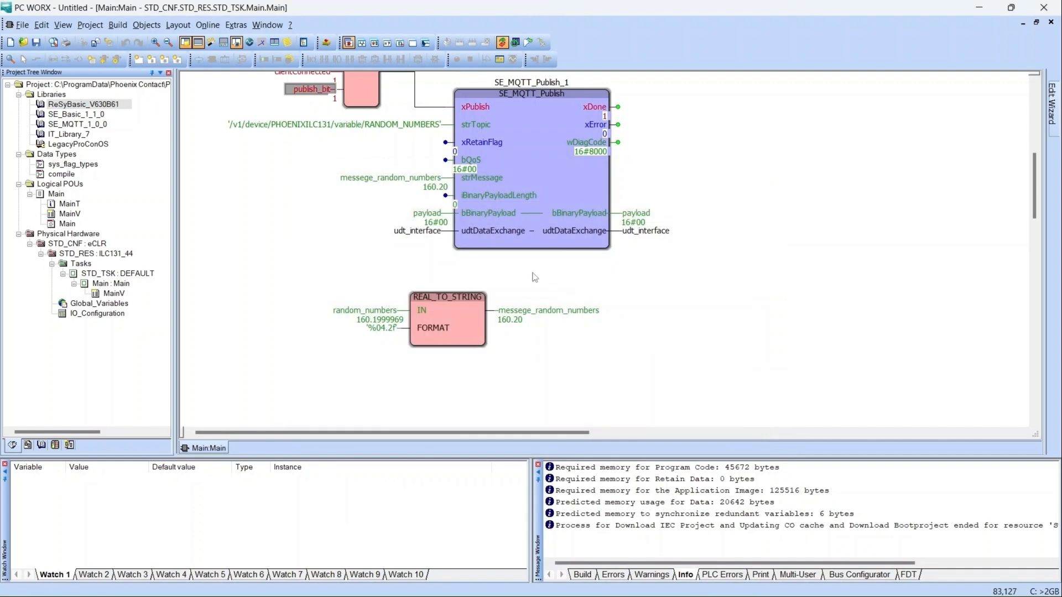
double_click(316, 97)
left_click(562, 285)
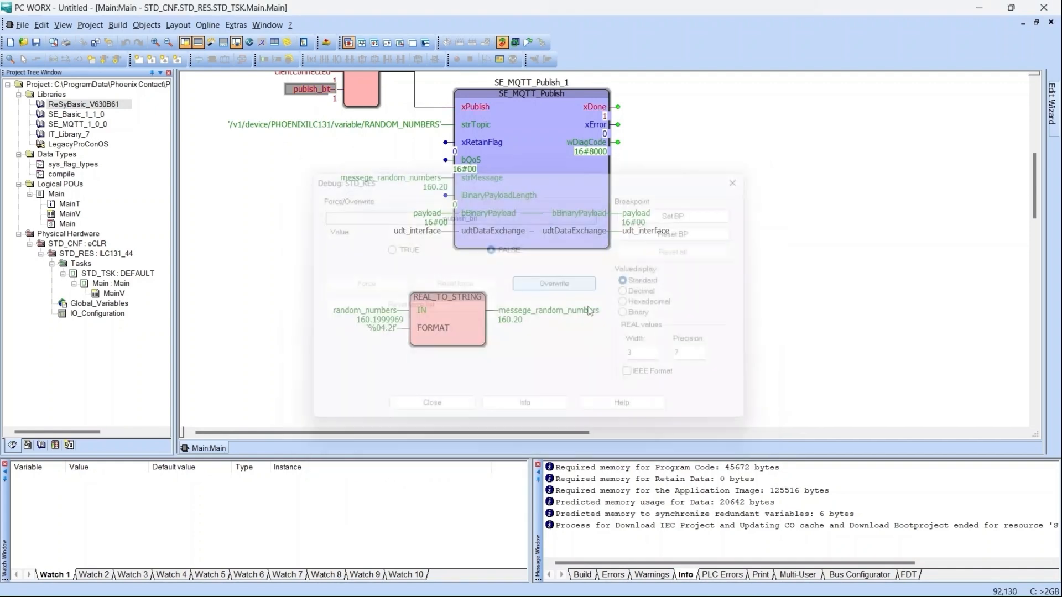
Switch to StatStream in Chrome to check the received MQTT payload in the debug log, and return to PC WORX.
left_click(576, 588)
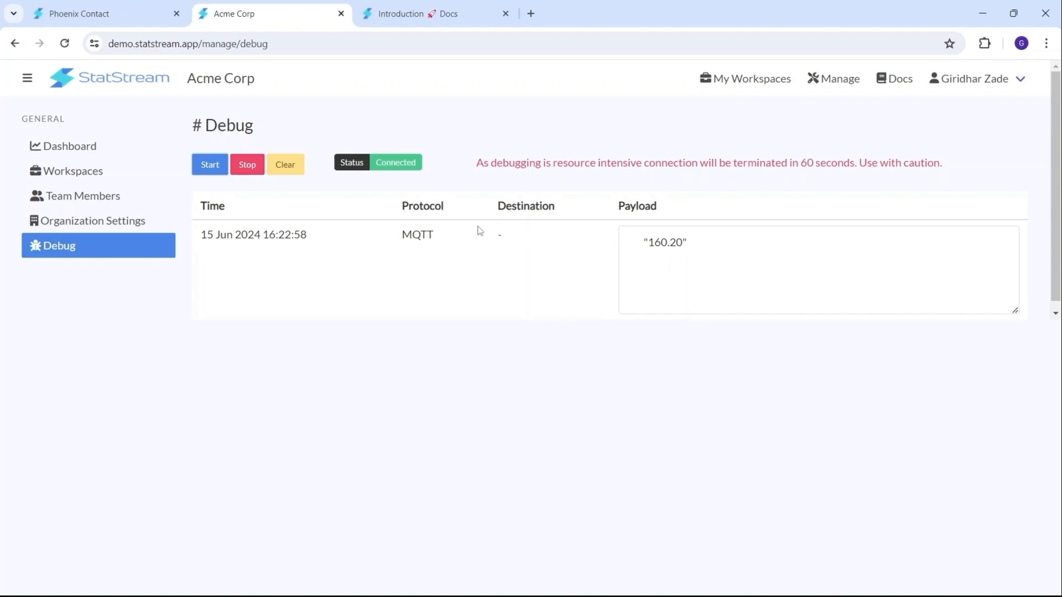
mouse_move(591, 596)
mouse_move(699, 580)
left_click(686, 519)
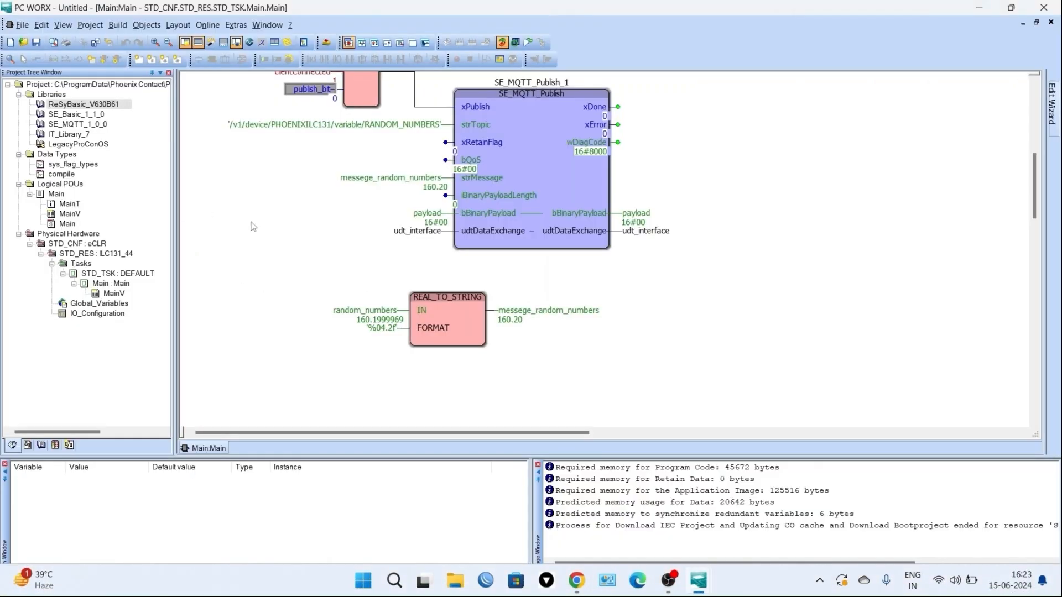